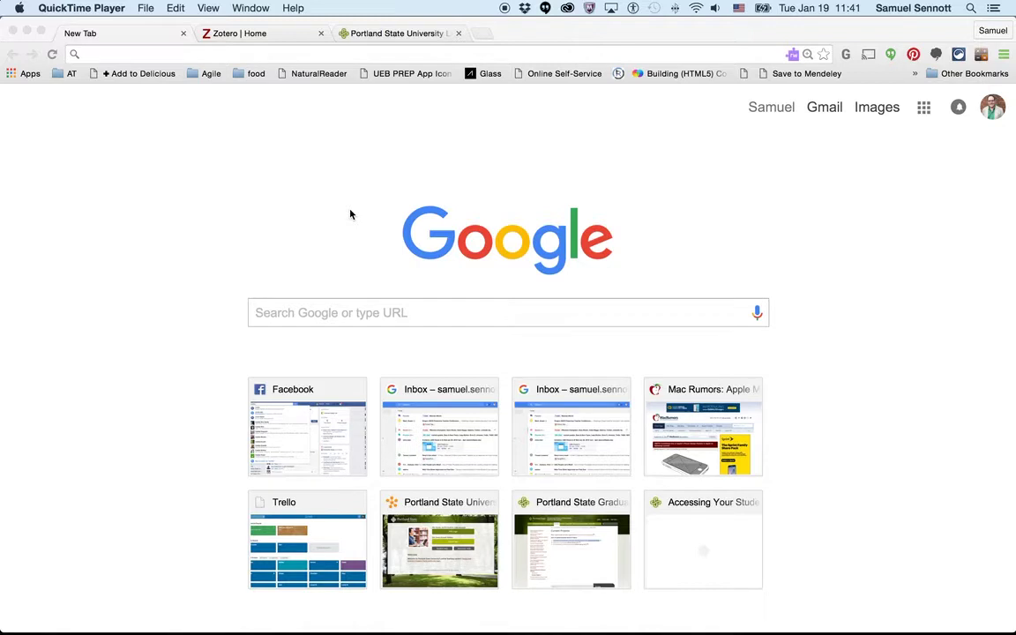
Open Google Scholar at scholar.google.com.
click(395, 311)
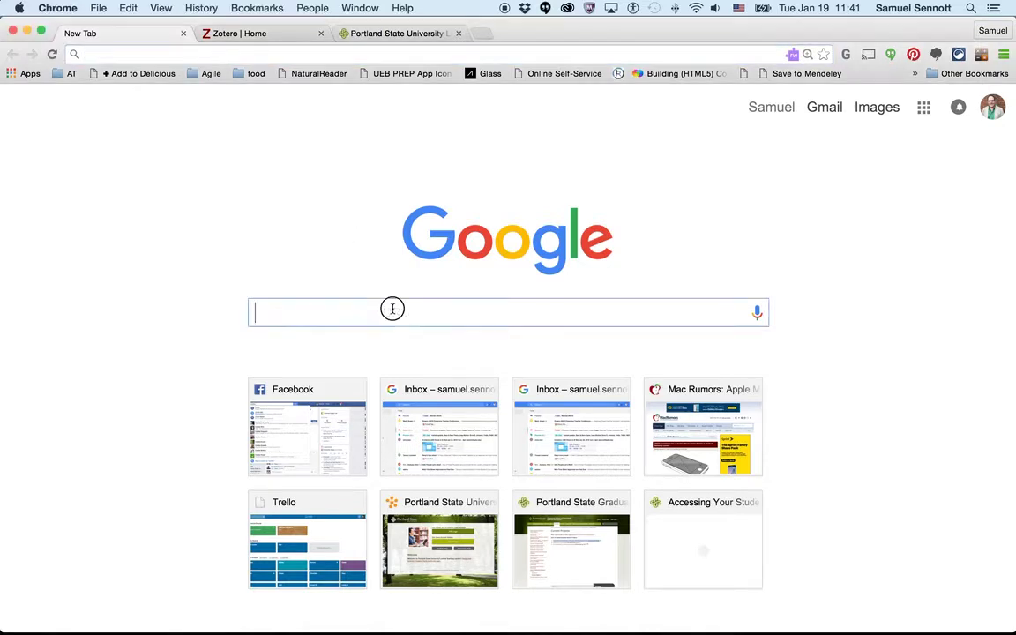
text(scholar.google.com)
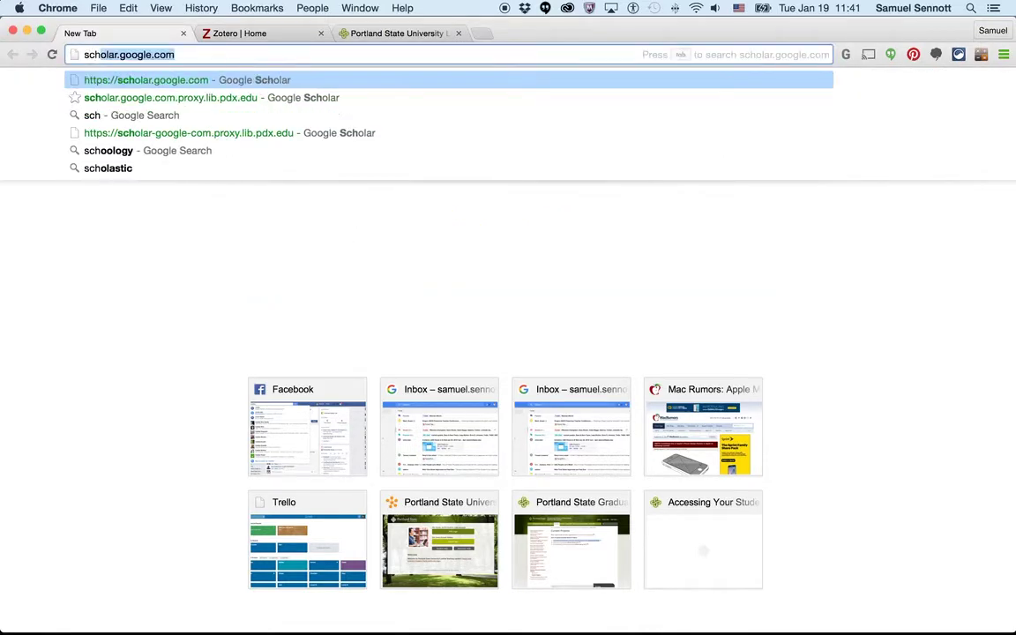
key(Return)
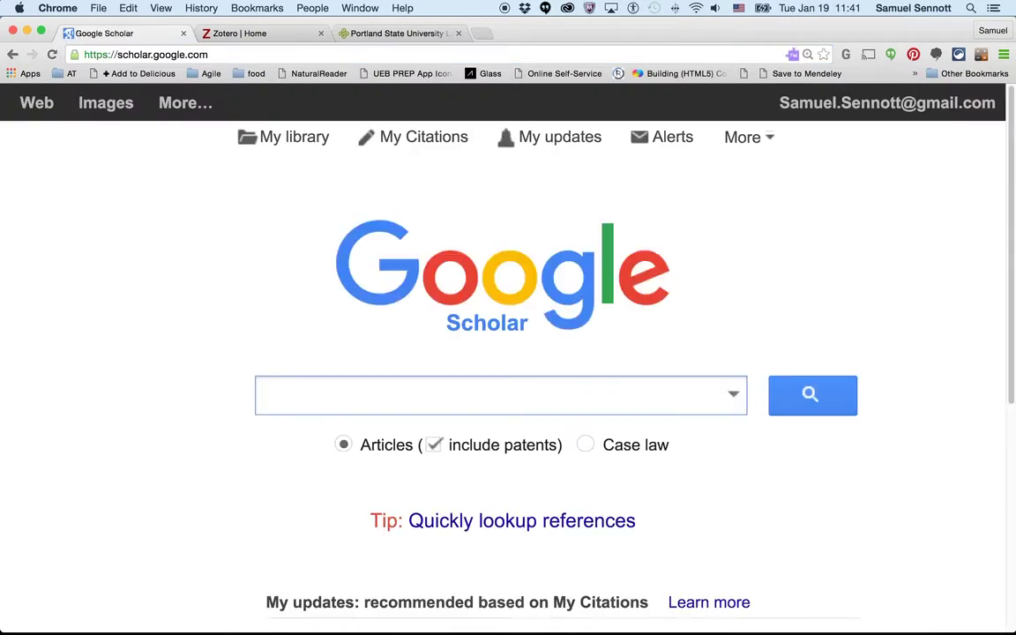
scroll(328, 444, down, 2)
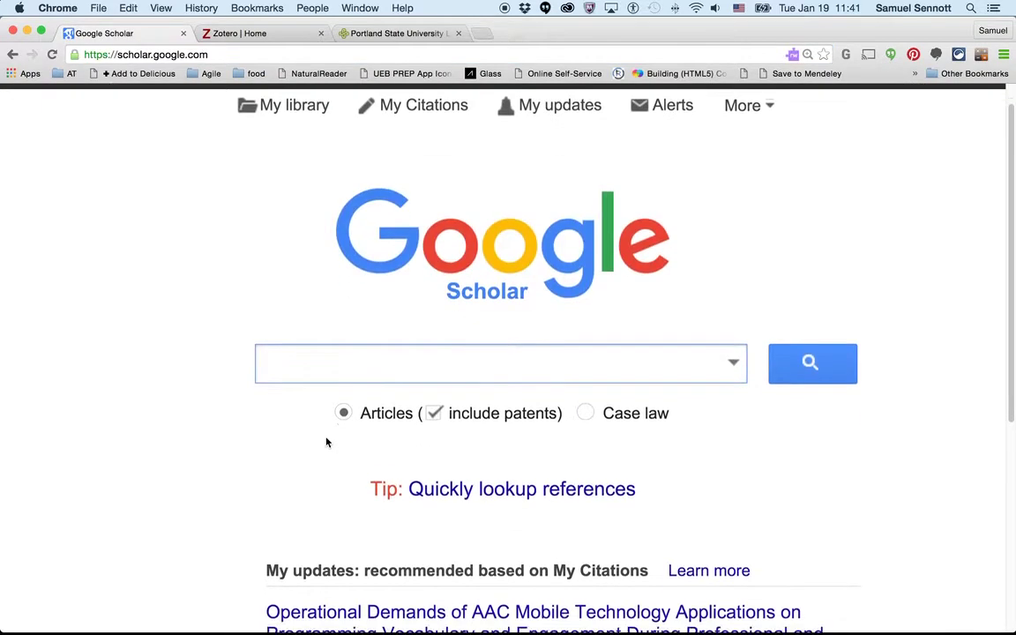
scroll(326, 441, up, 3)
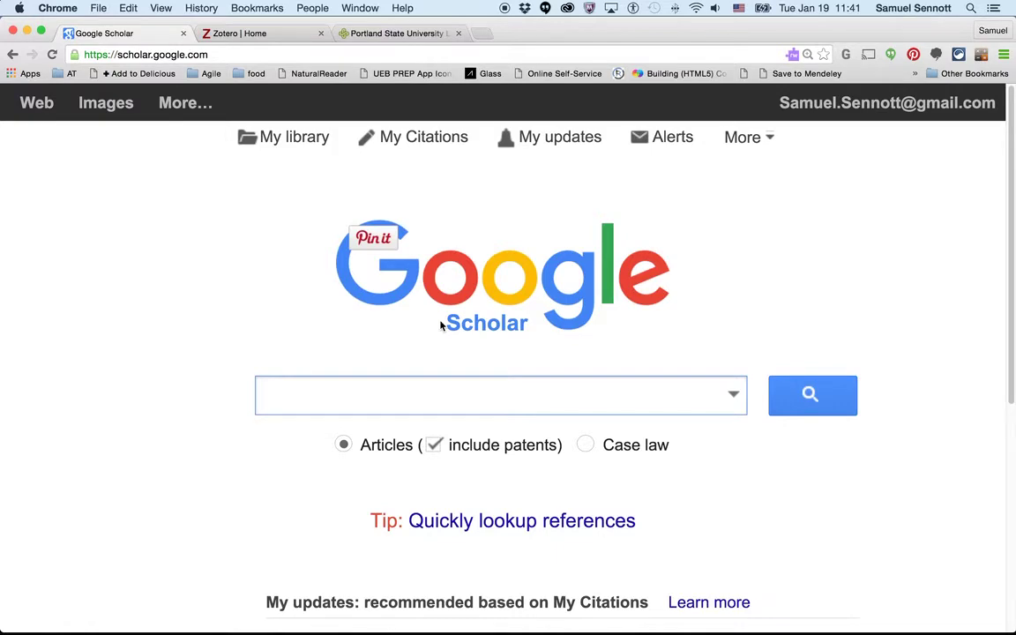
Open Google Scholar through the research tools of the Portland State University Library site.
click(385, 34)
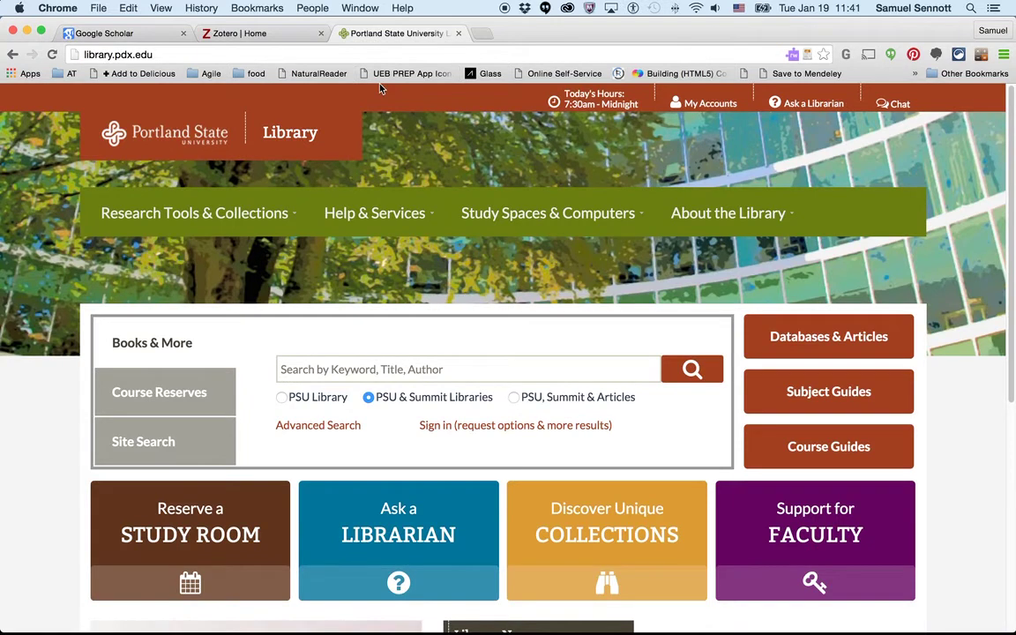
mouse_move(230, 219)
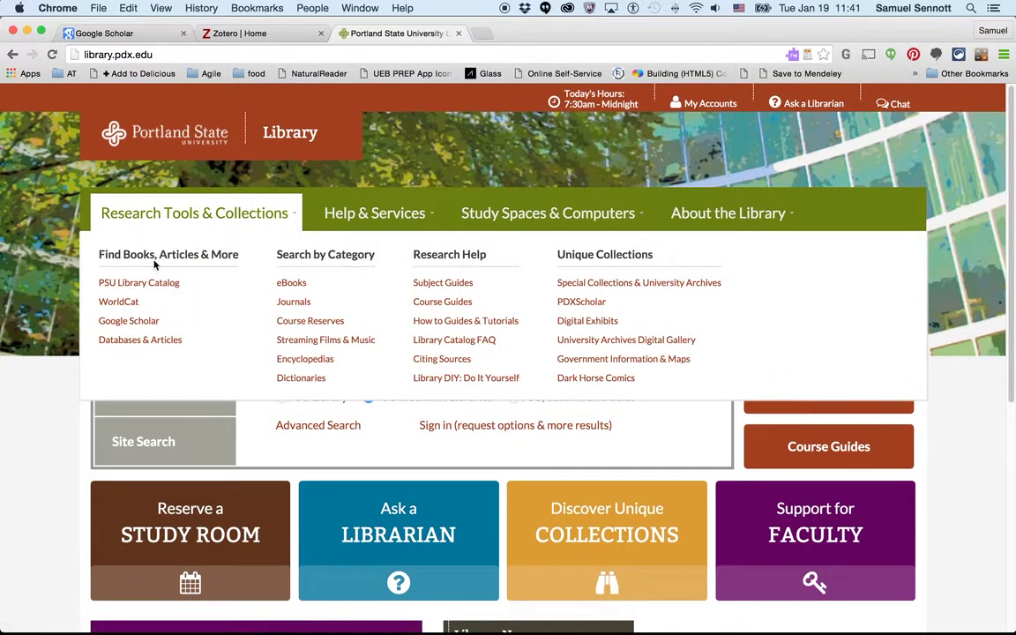
click(146, 326)
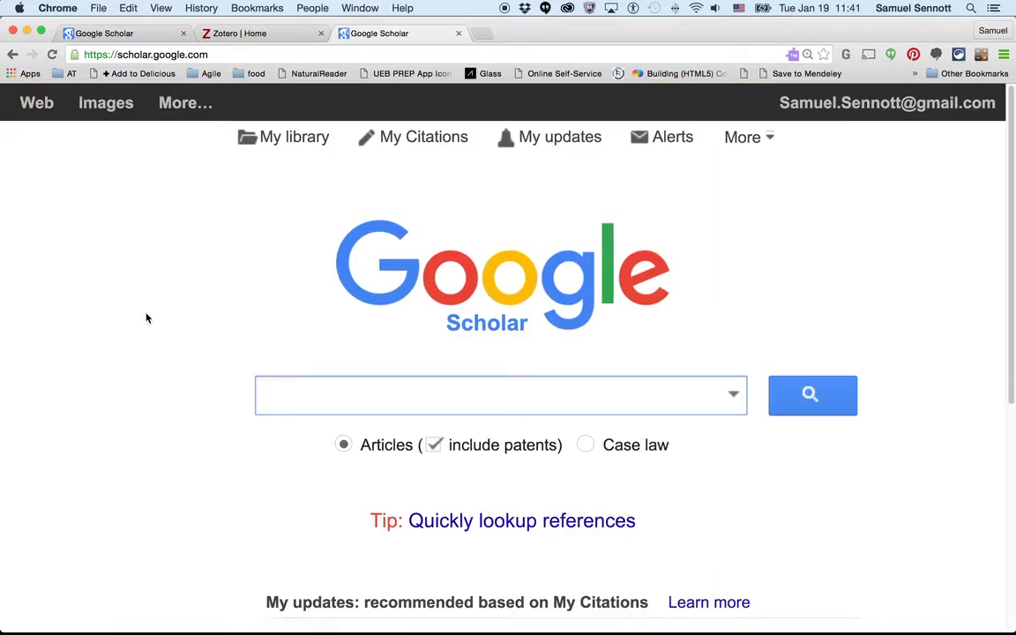
scroll(146, 319, down, 5)
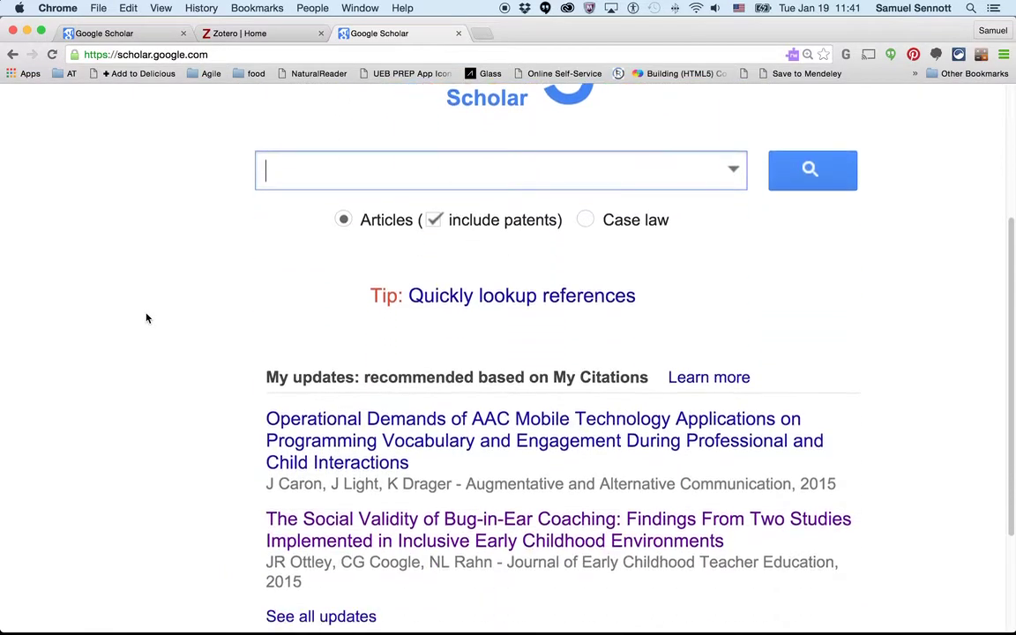
scroll(146, 319, up, 5)
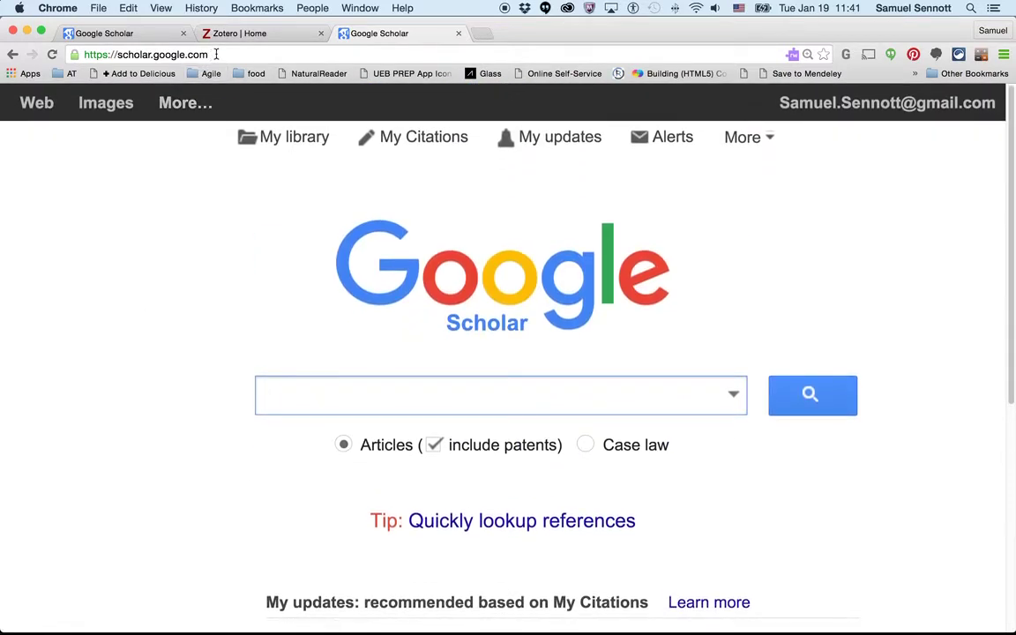
click(216, 55)
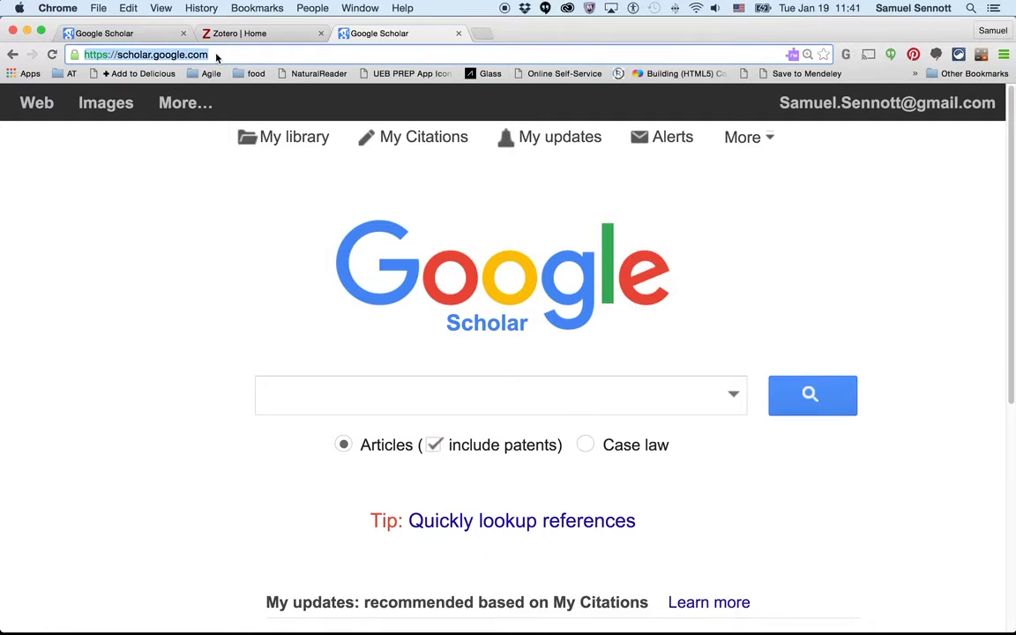
text(sc)
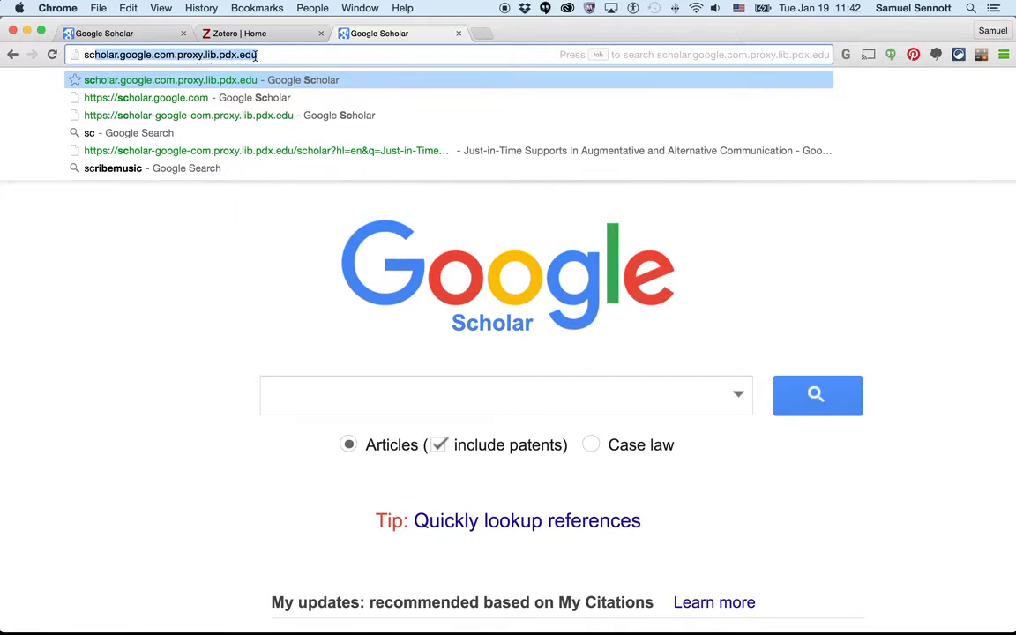
key(Escape)
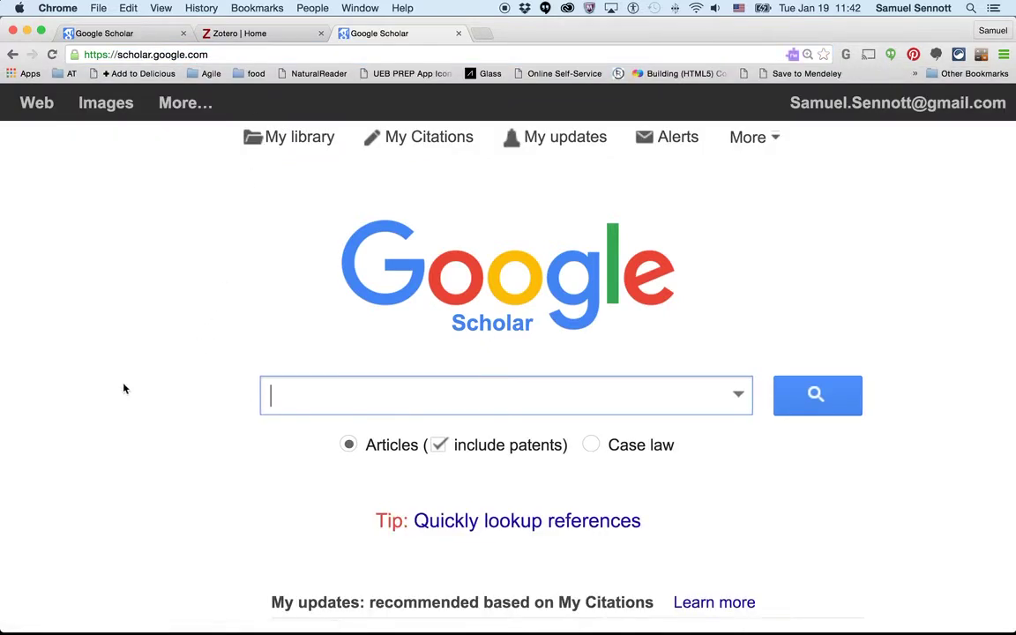
scroll(123, 388, down, 5)
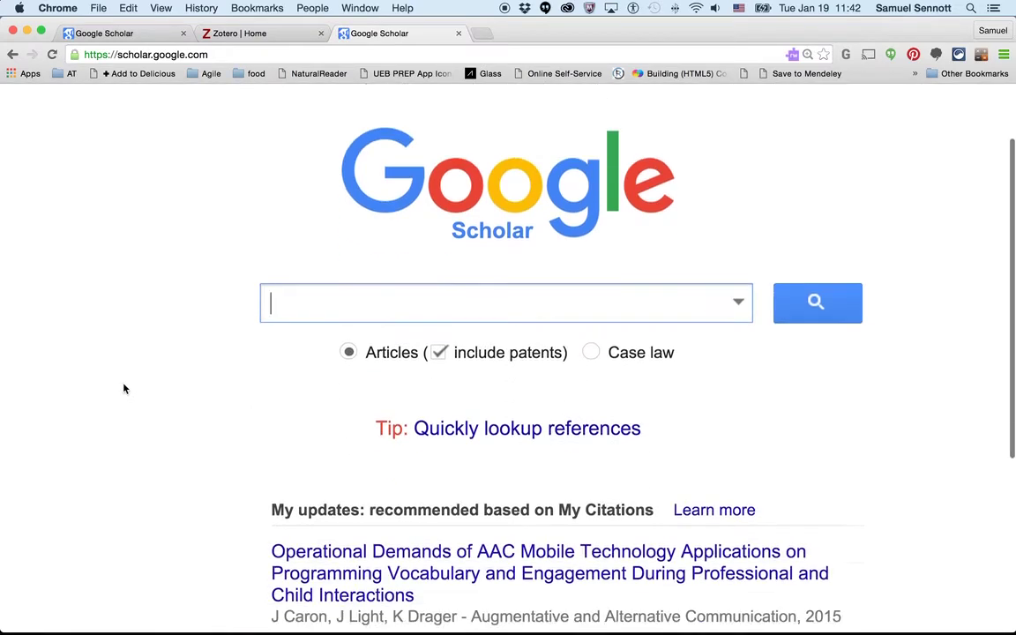
scroll(123, 389, up, 5)
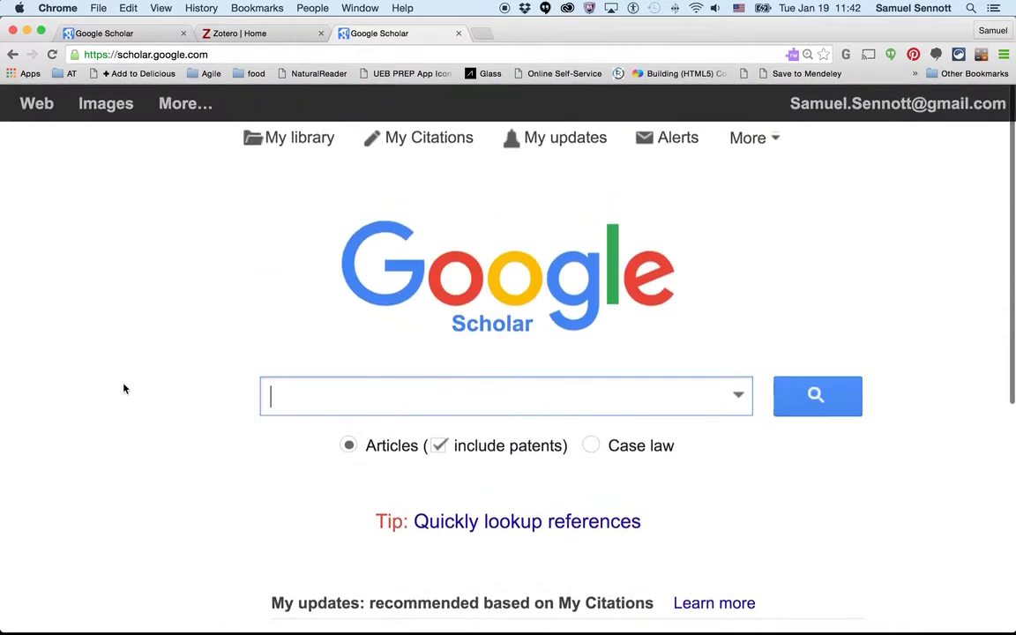
click(260, 59)
Search Google Scholar for "functional communication training".
click(309, 400)
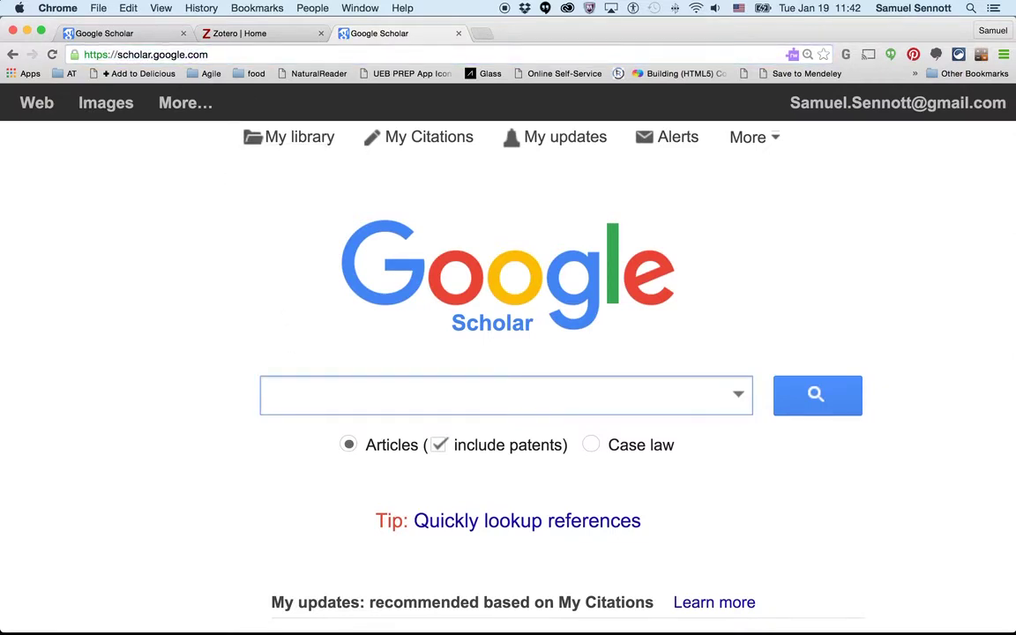
text(func)
key(Down)
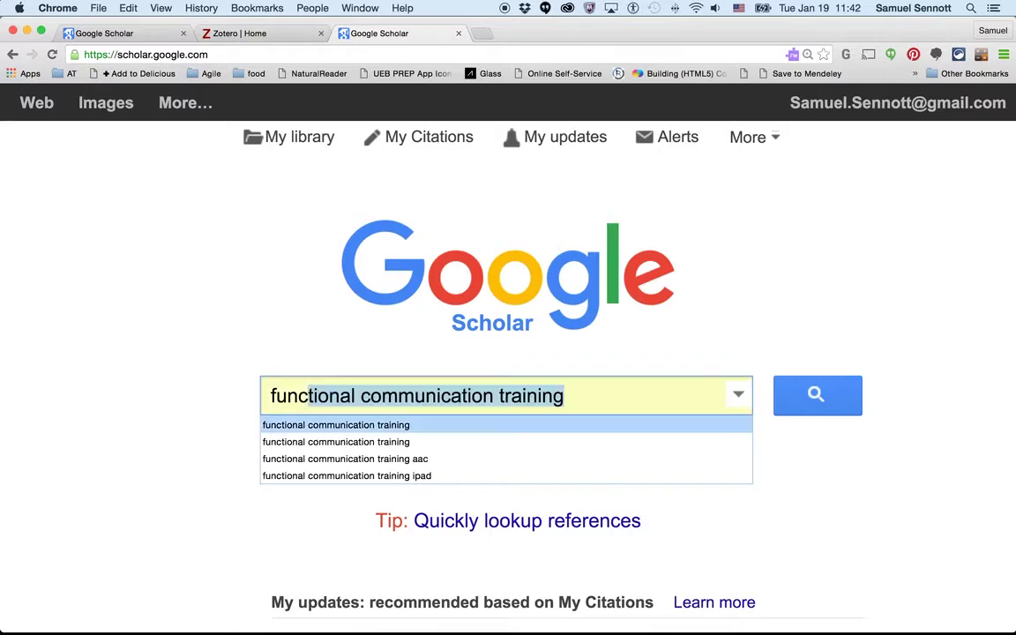
key(Return)
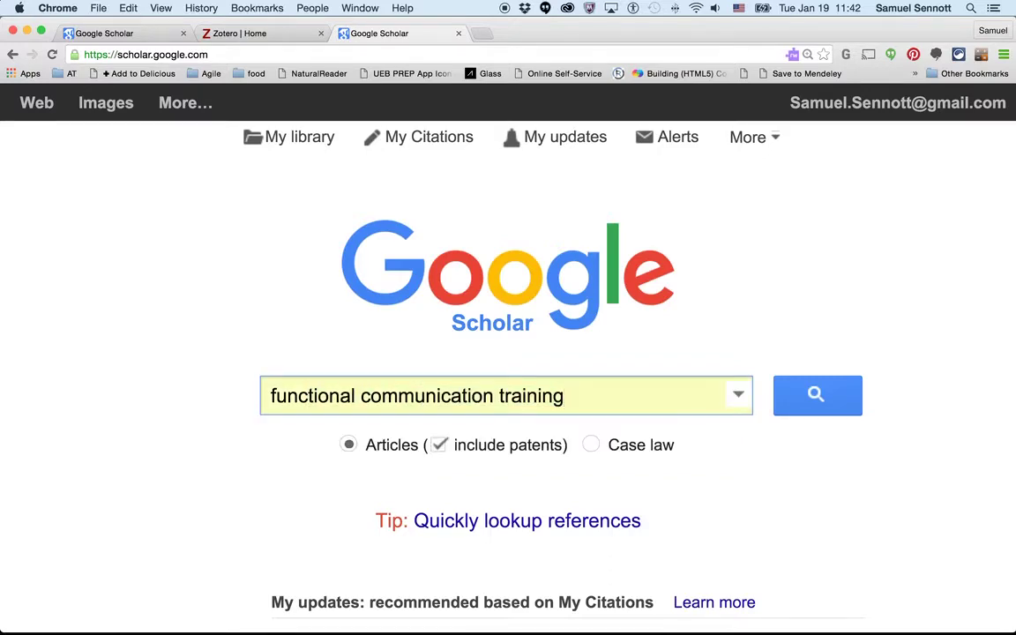
click(812, 395)
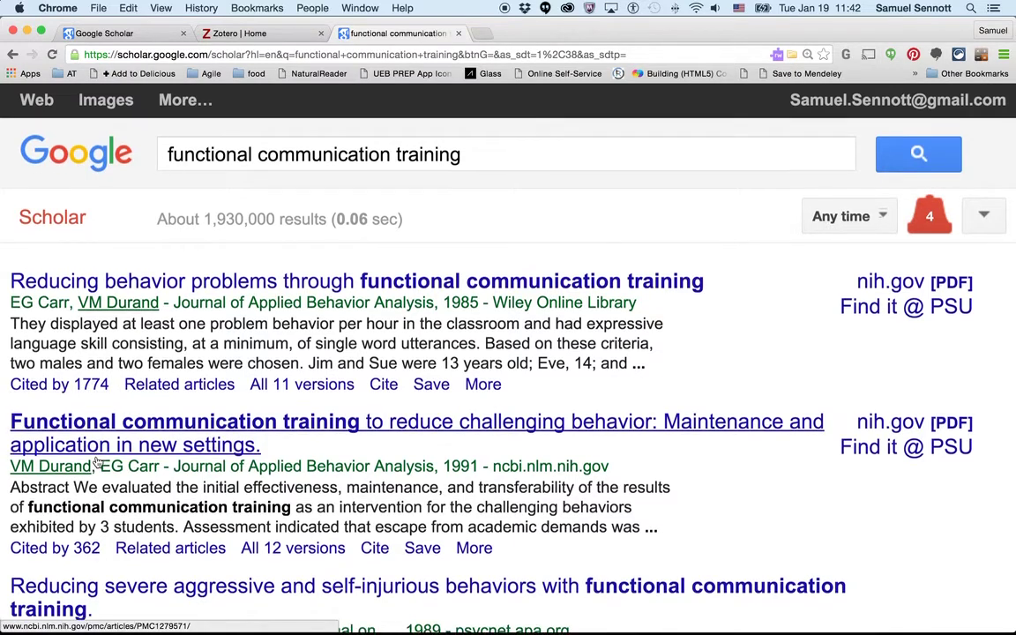
View the Wiley abstract page of "Reducing behavior problems through functional communication training" and return to the search results.
scroll(51, 346, down, 2)
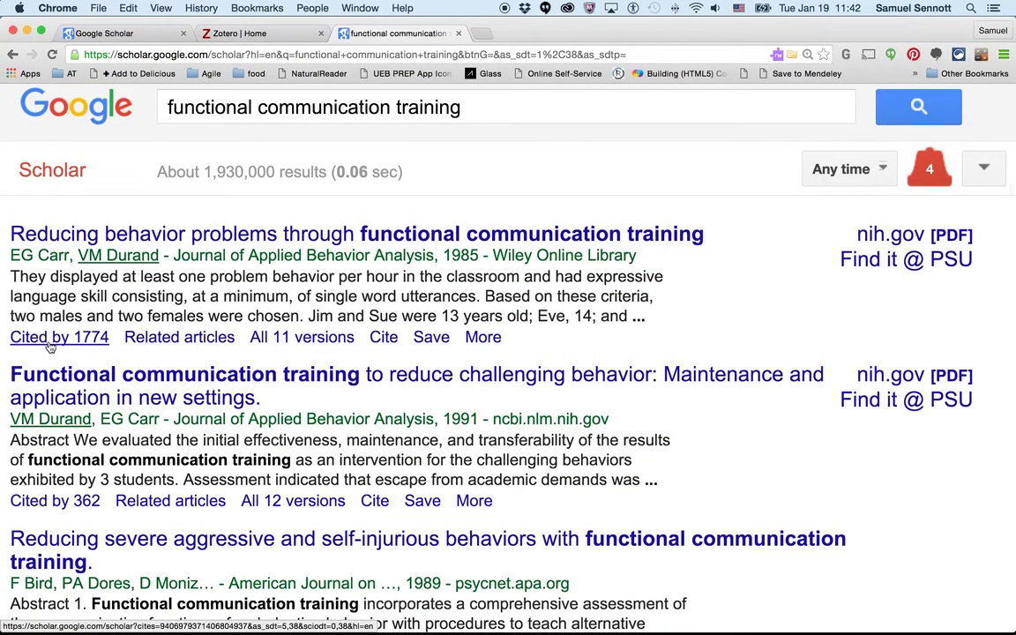
scroll(51, 347, down, 1)
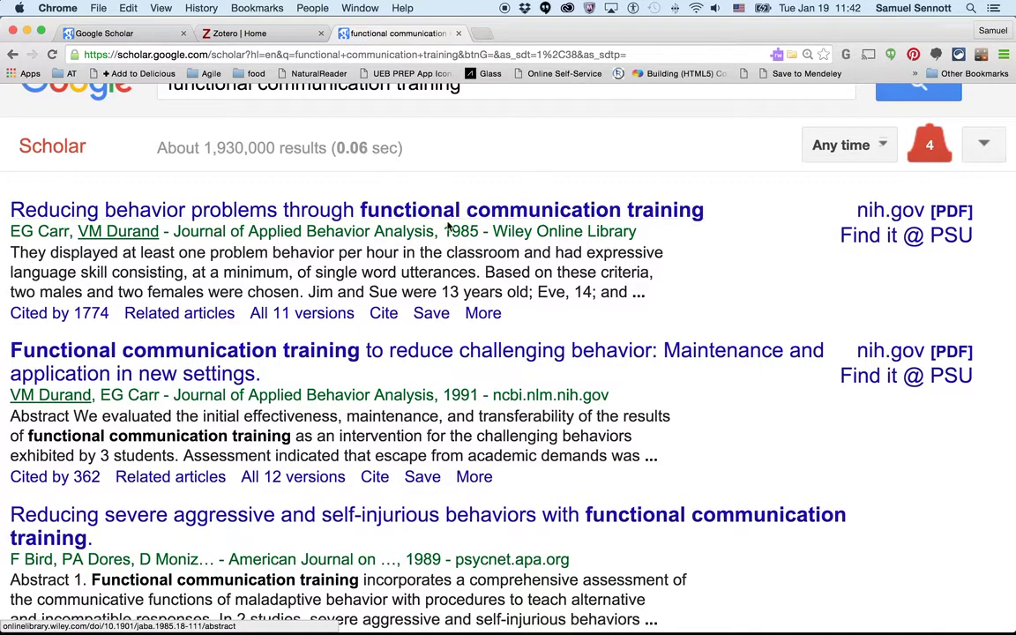
click(547, 212)
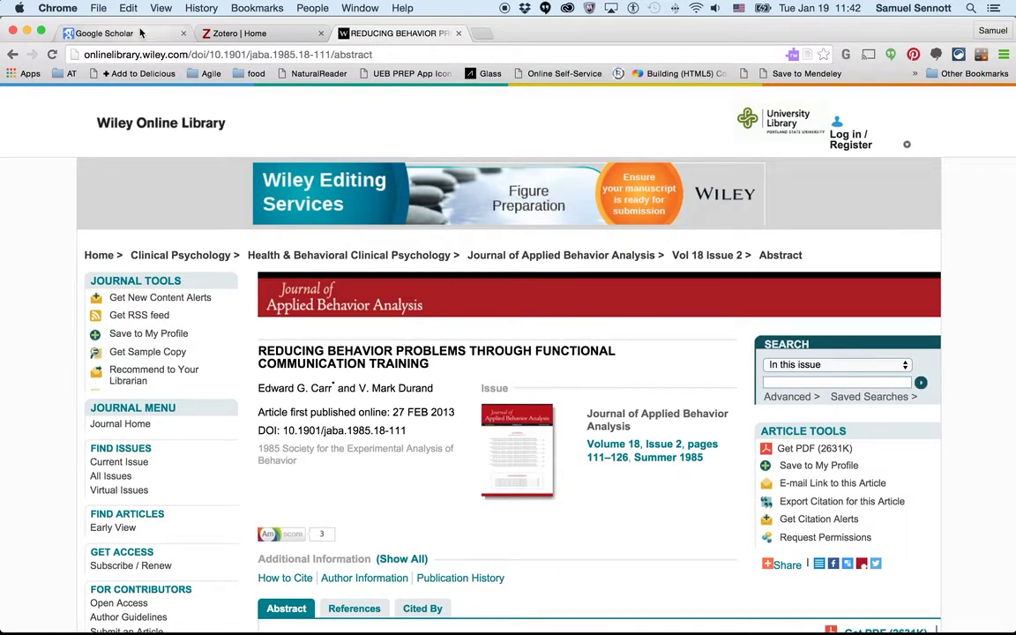
click(13, 55)
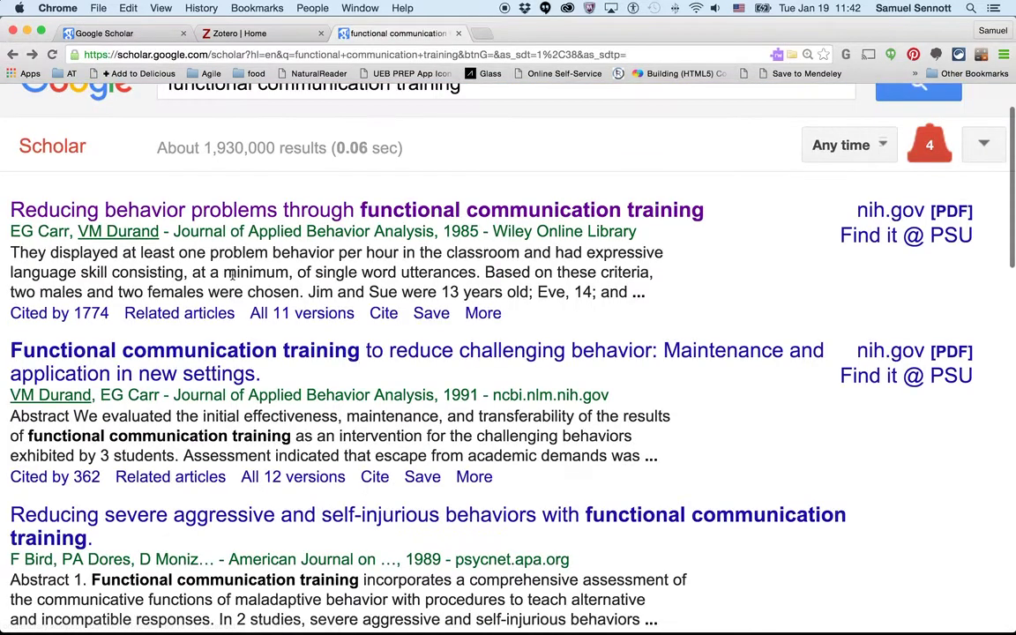
List all versions of "Reducing behavior problems through functional communication training" and examine which sources offer a copy.
click(270, 315)
scroll(565, 463, down, 5)
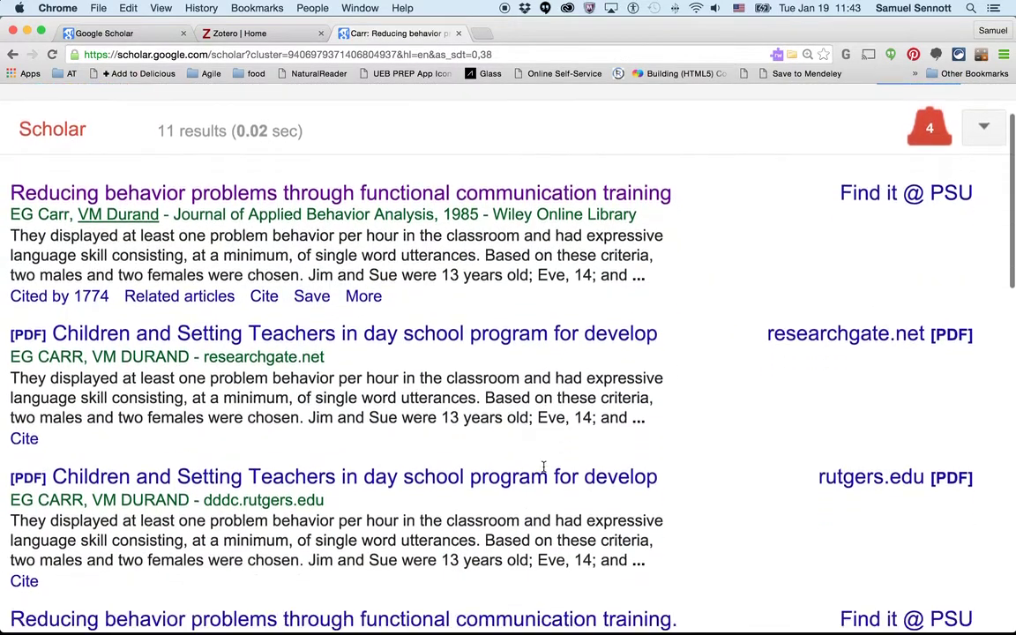
scroll(544, 467, up, 5)
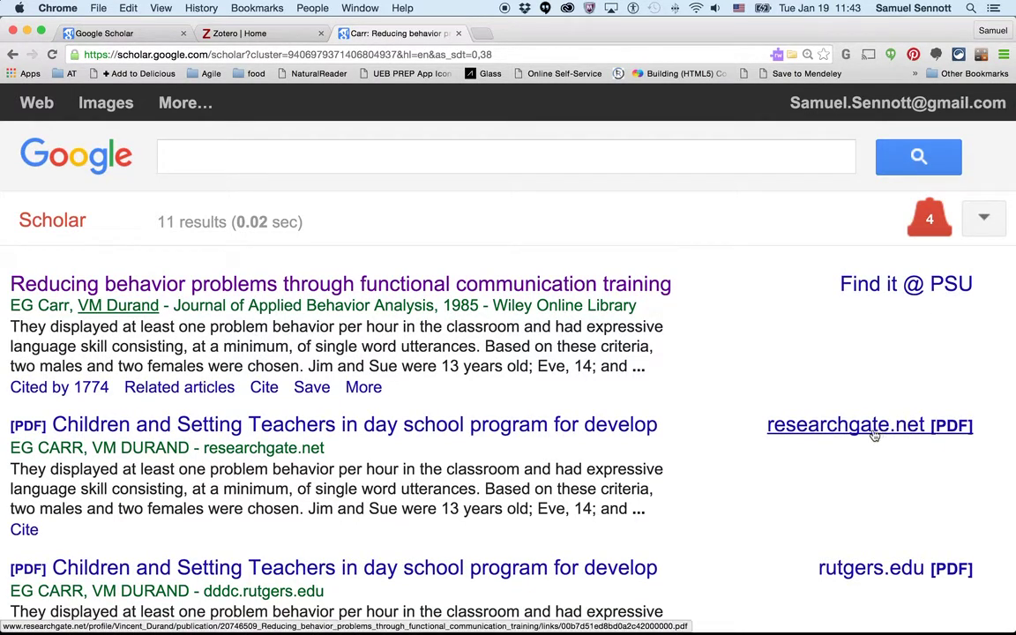
scroll(874, 436, down, 5)
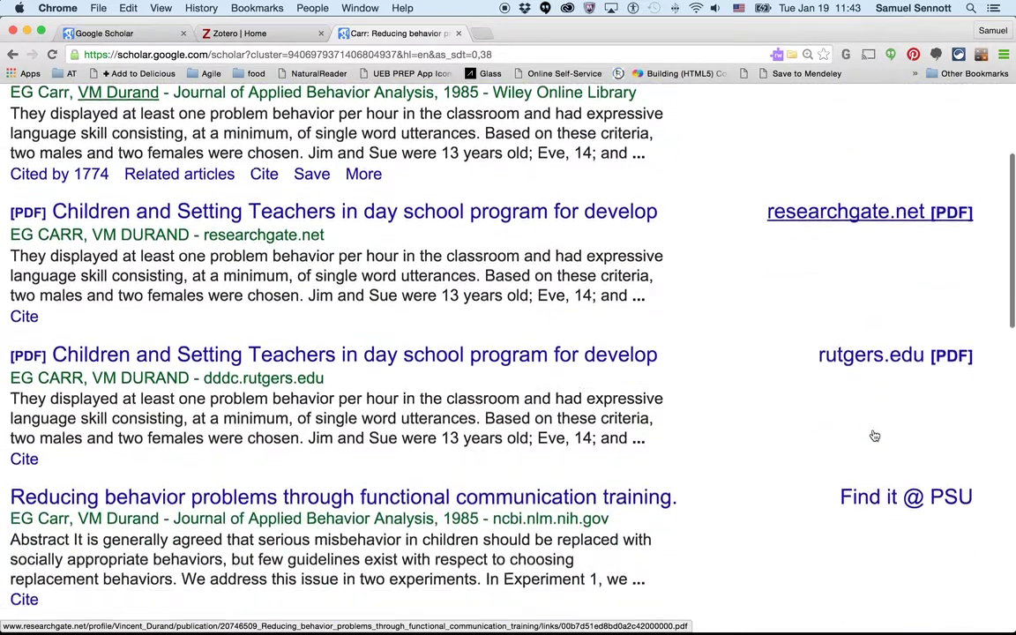
scroll(874, 436, down, 2)
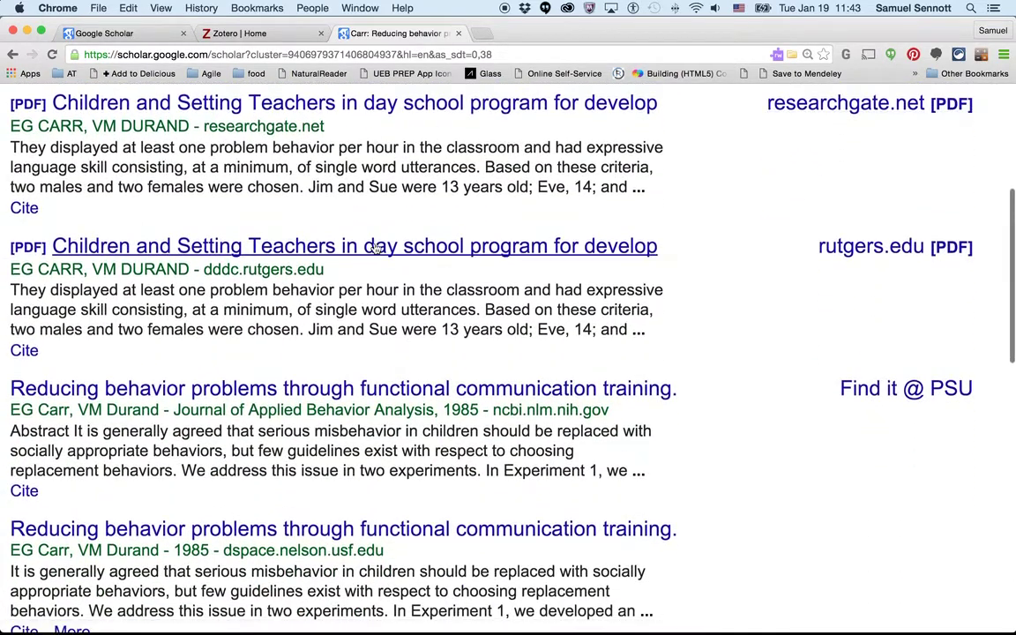
scroll(374, 261, down, 3)
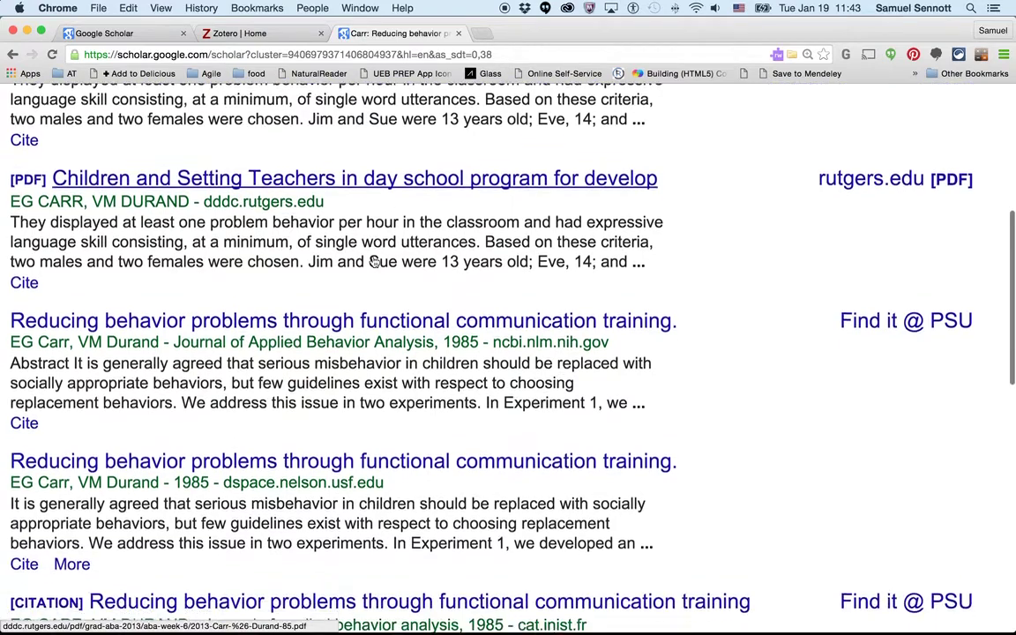
scroll(374, 265, down, 1)
scroll(379, 291, down, 2)
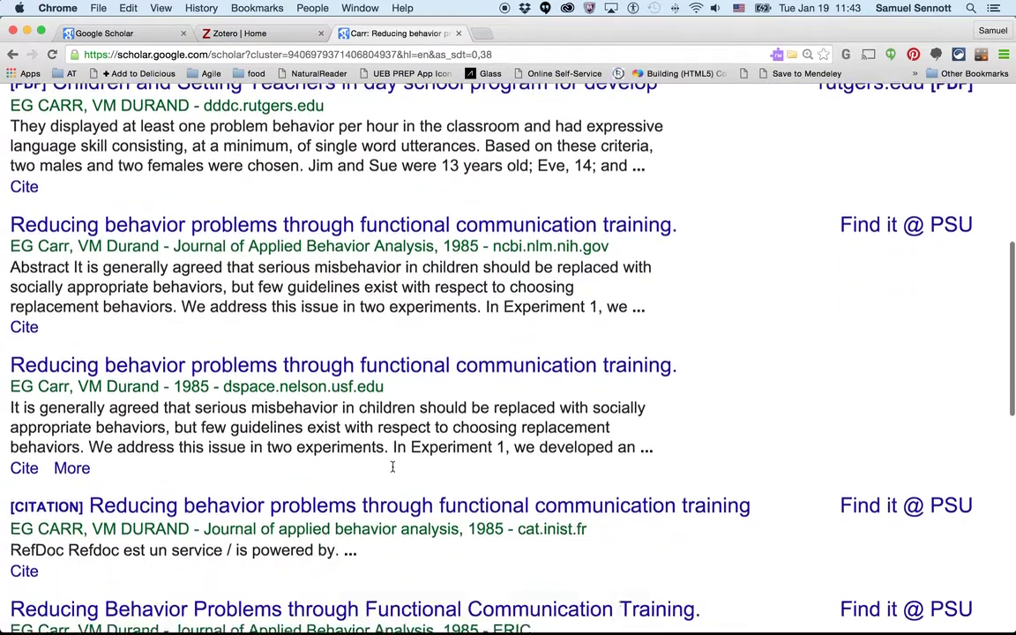
scroll(394, 472, up, 10)
Check the PDF access options for the article's Wiley Online Library version and return to the list of versions.
click(352, 286)
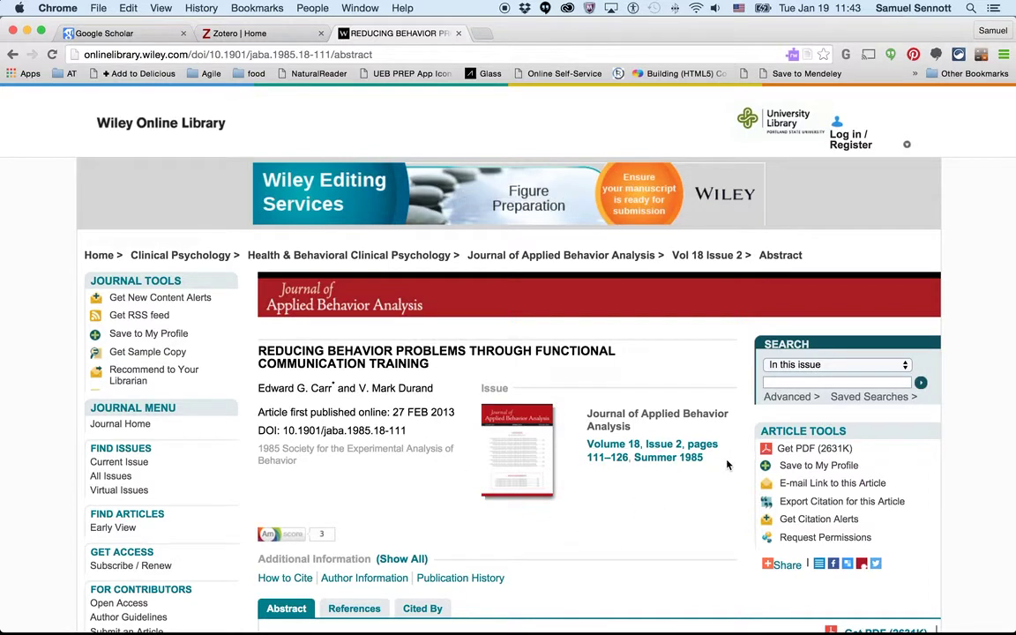
click(814, 449)
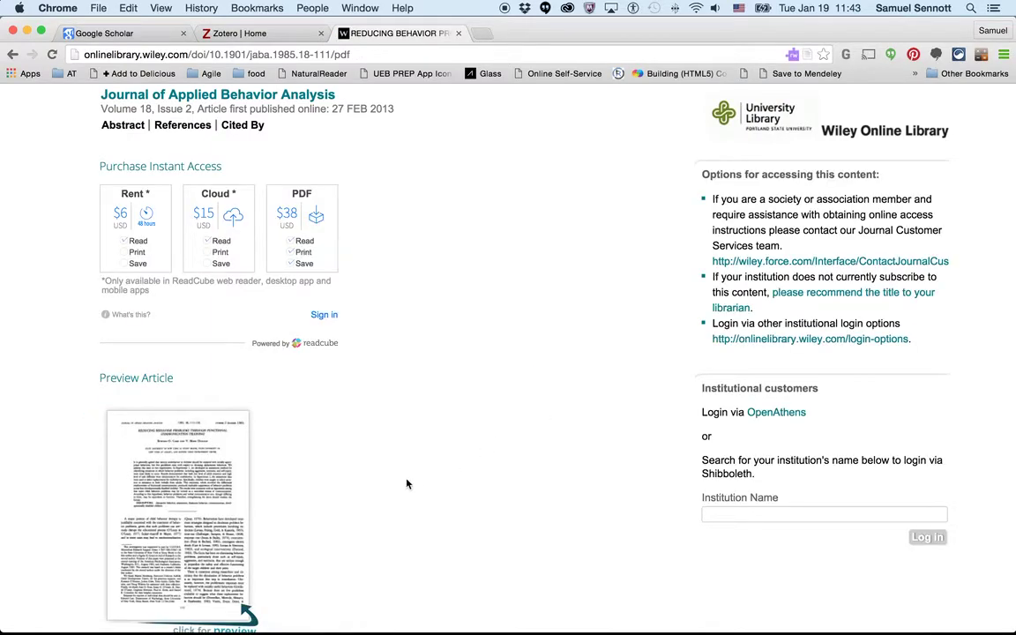
scroll(407, 484, down, 2)
scroll(407, 484, up, 2)
click(13, 55)
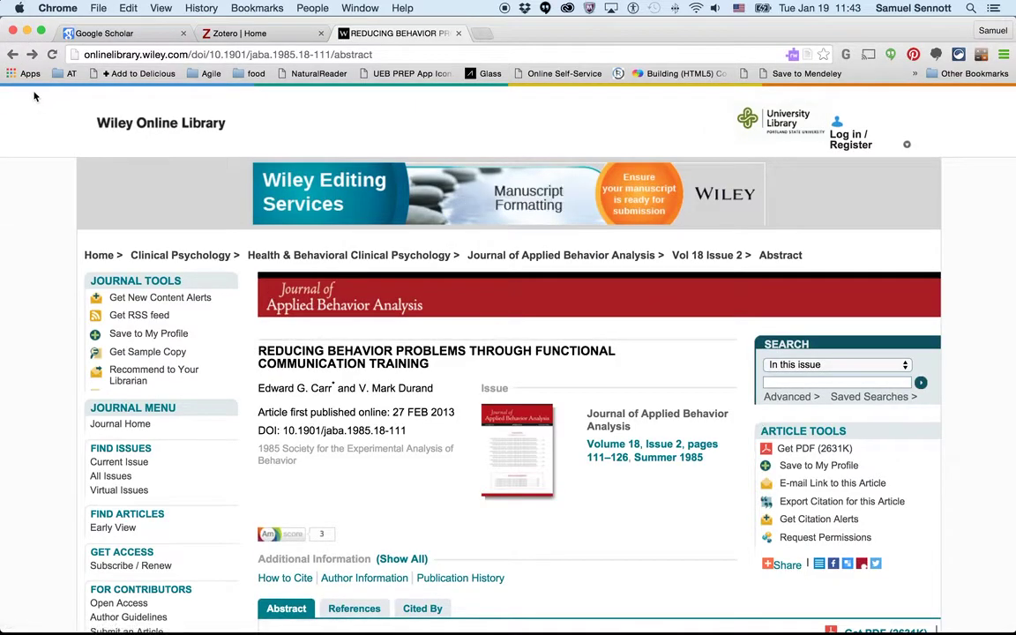
click(13, 55)
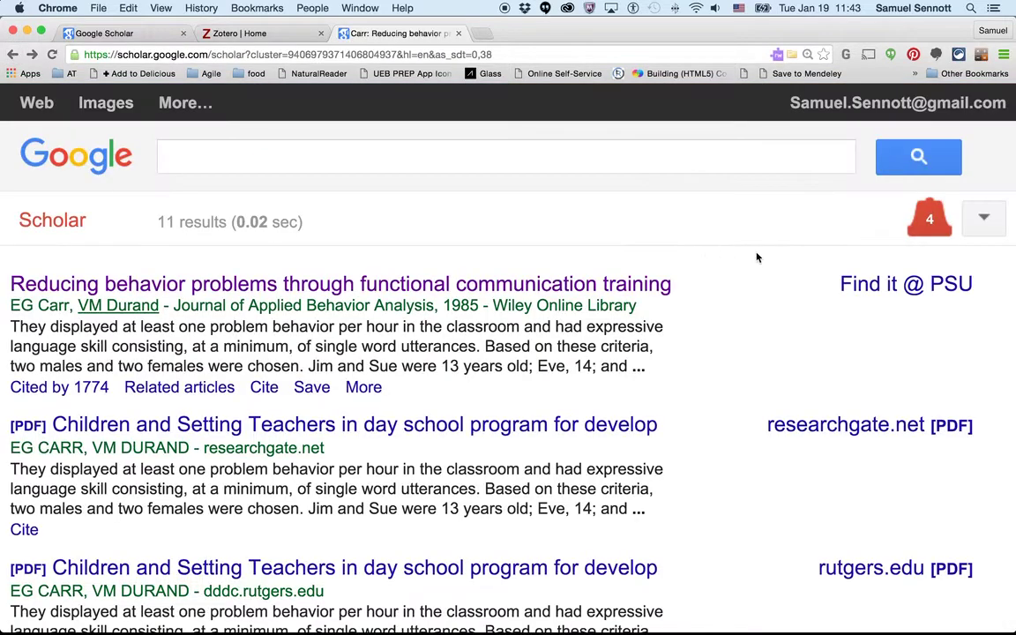
Open the article's PubMed Central Free copy through the Find it @ PSU library link and examine its abstract and full-text options.
click(857, 284)
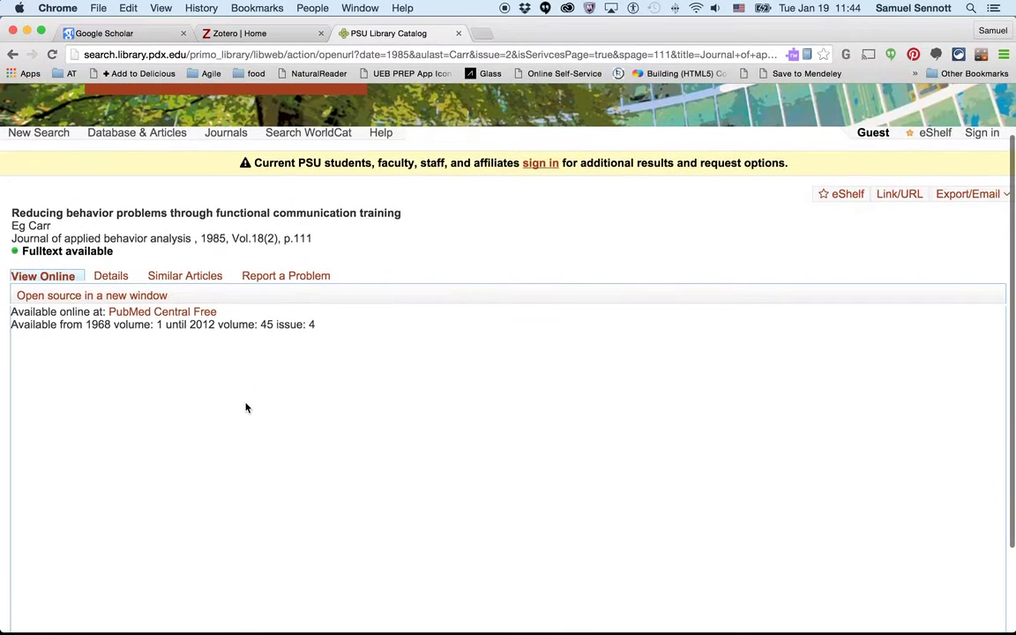
scroll(246, 408, down, 3)
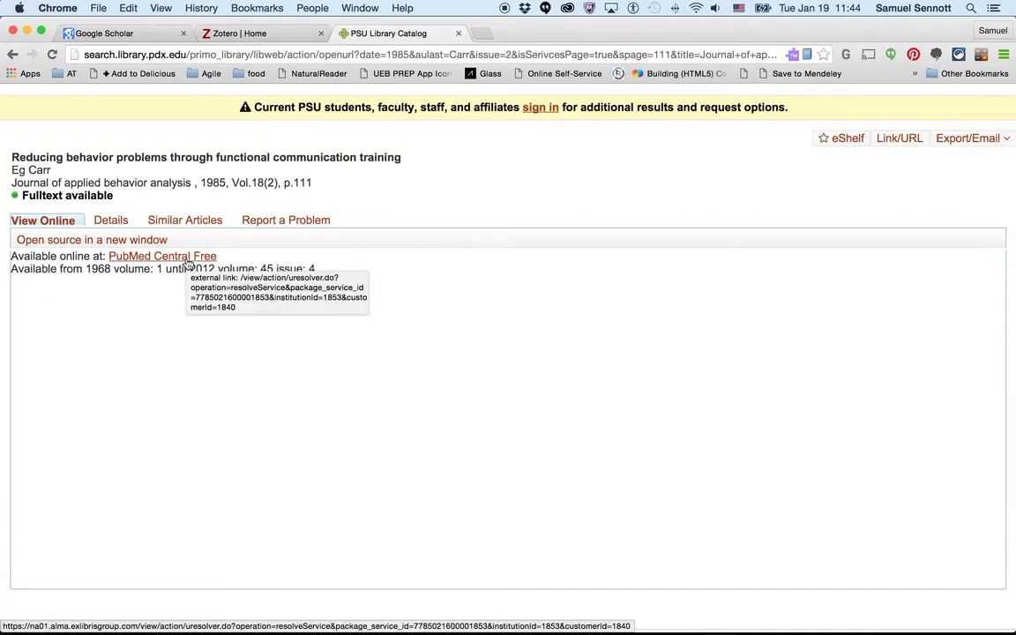
click(187, 261)
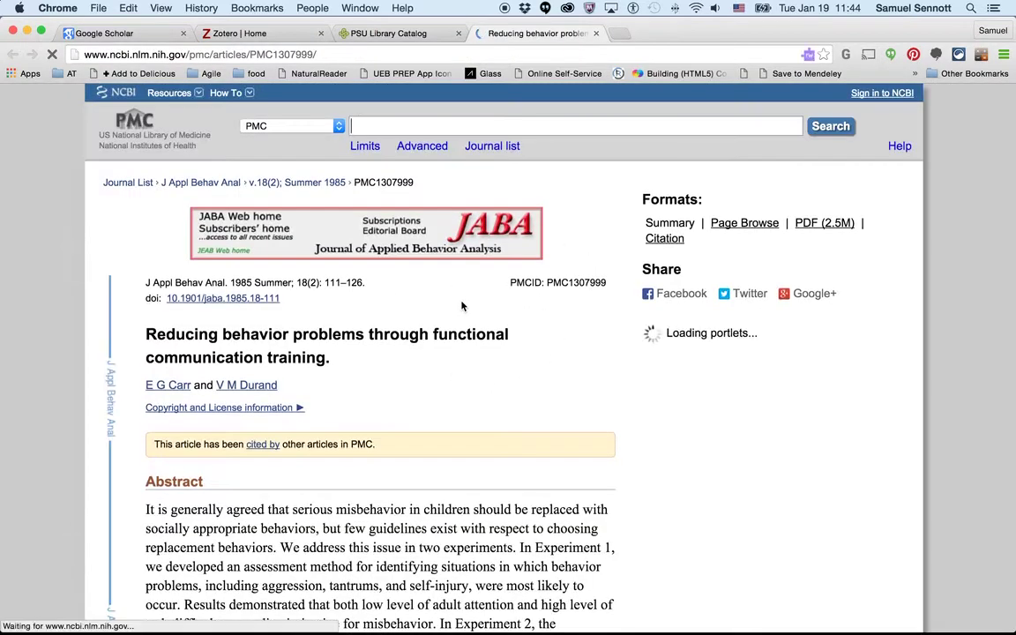
scroll(411, 428, down, 3)
scroll(411, 428, down, 4)
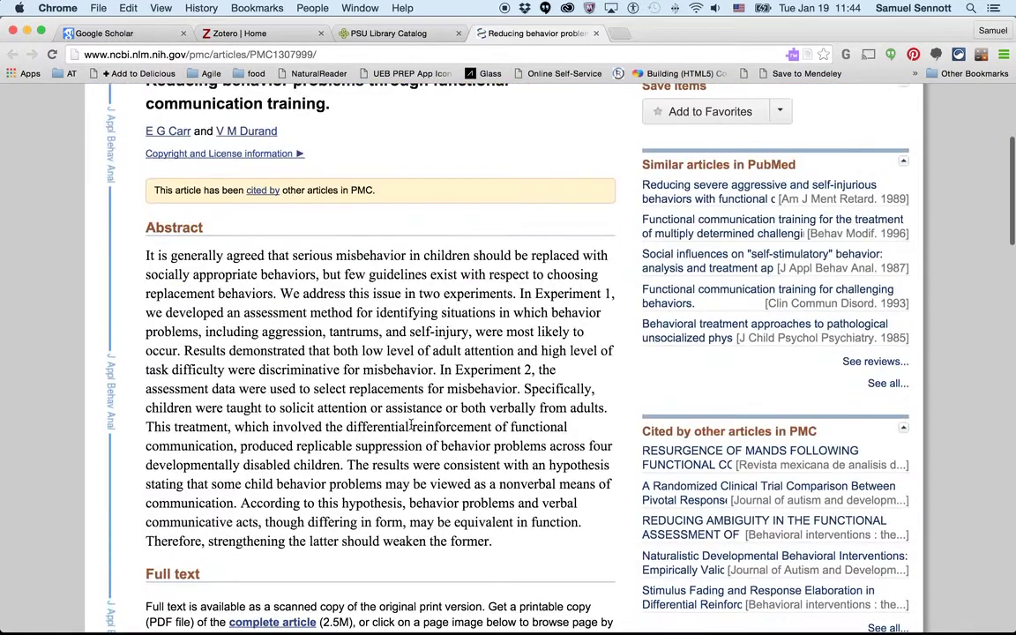
scroll(411, 426, down, 5)
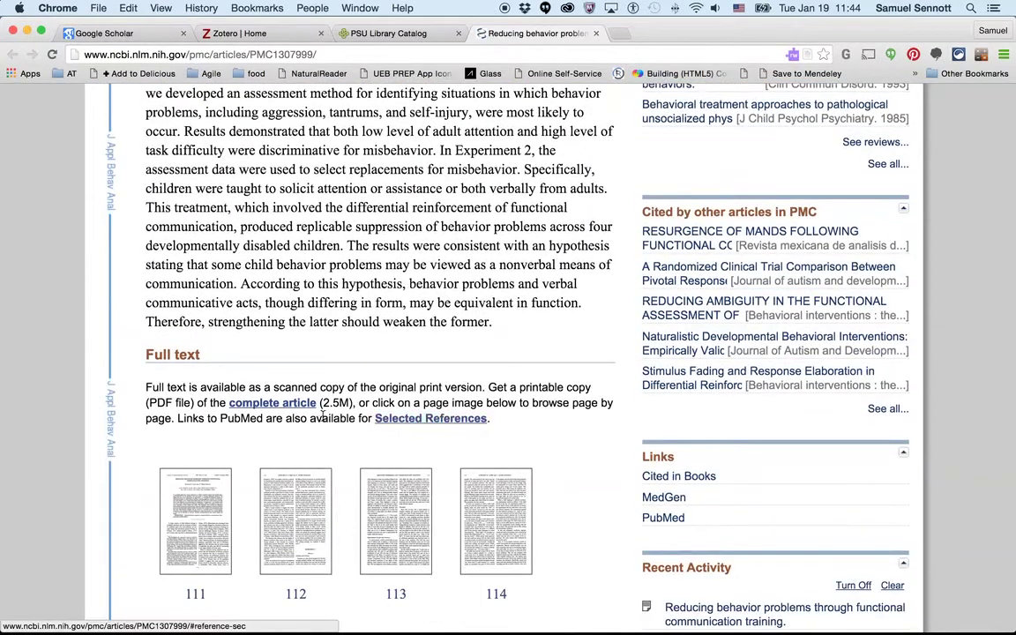
scroll(302, 407, up, 10)
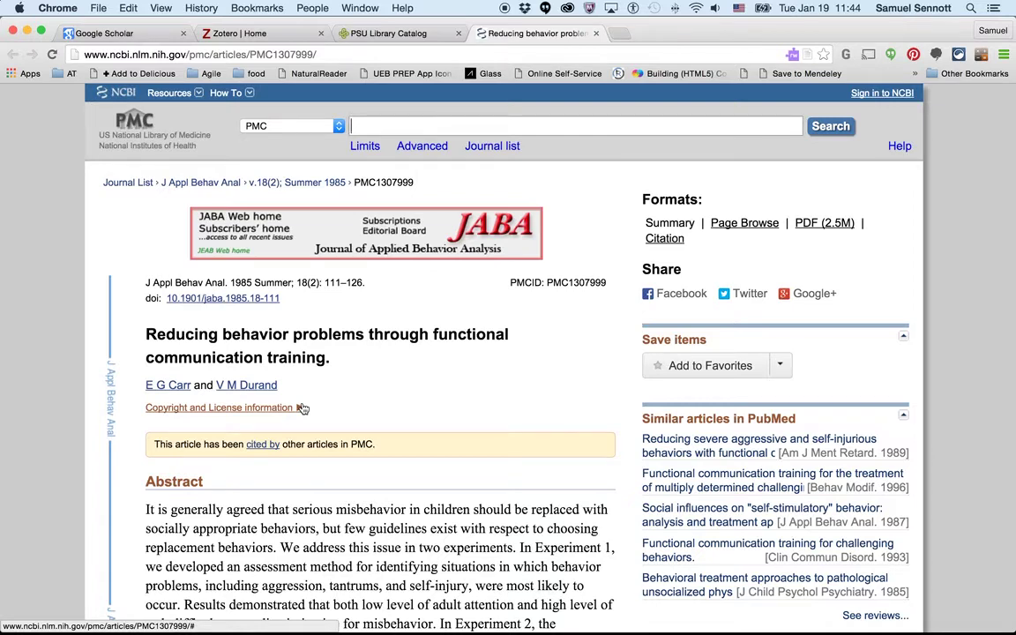
Switch to the Zotero desktop application and shift its window toward the centre of the screen.
key(super+Tab)
key(super+Tab)
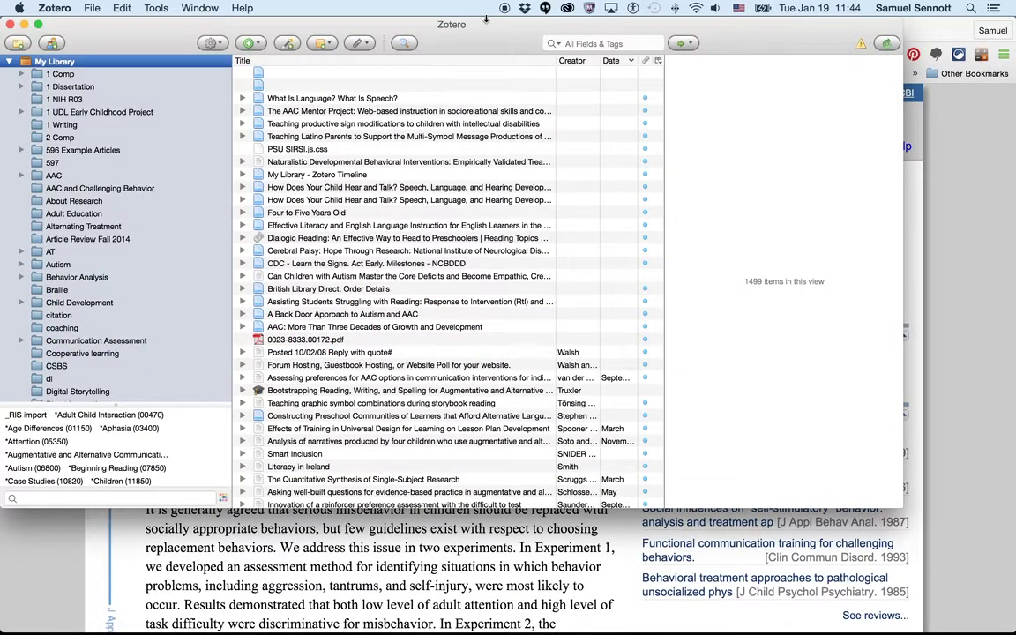
drag(487, 25, 536, 28)
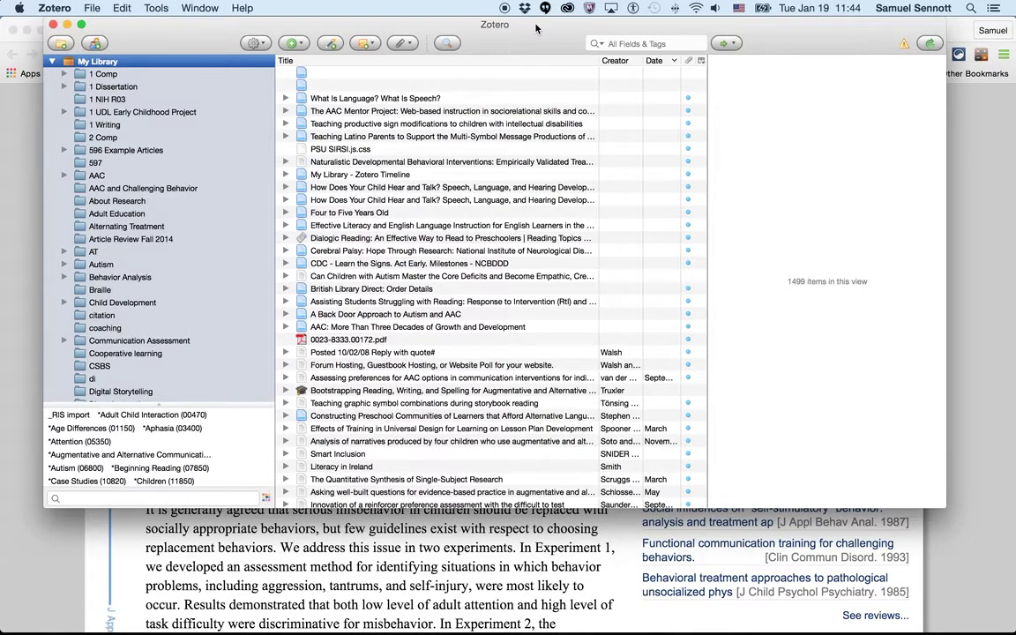
Return to Chrome, open Zotero's download page and examine the Firefox version, the Standalone version and the available browser extensions.
key(super+Tab)
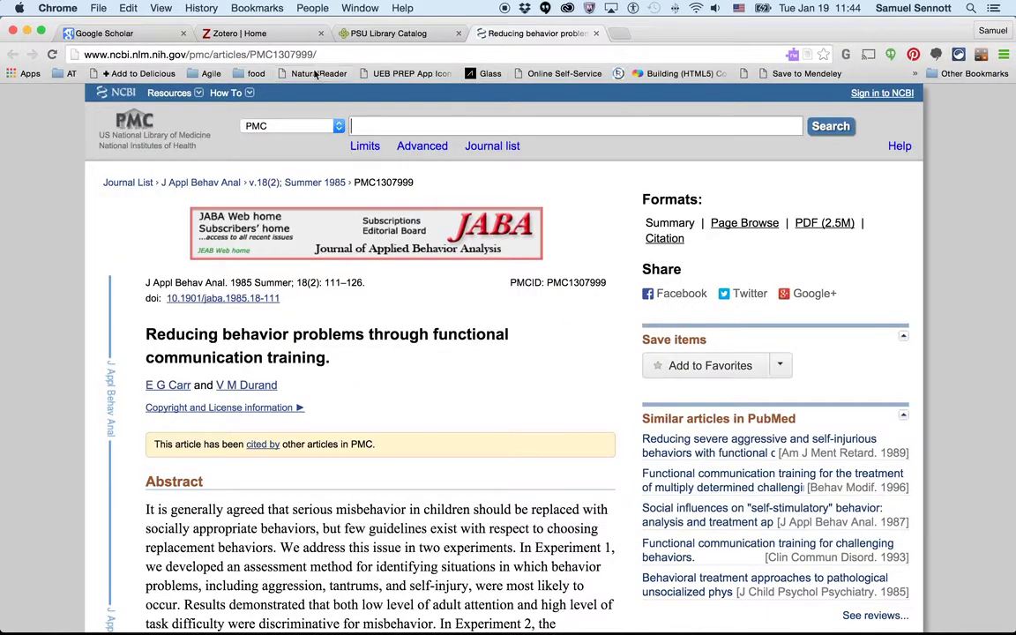
click(260, 31)
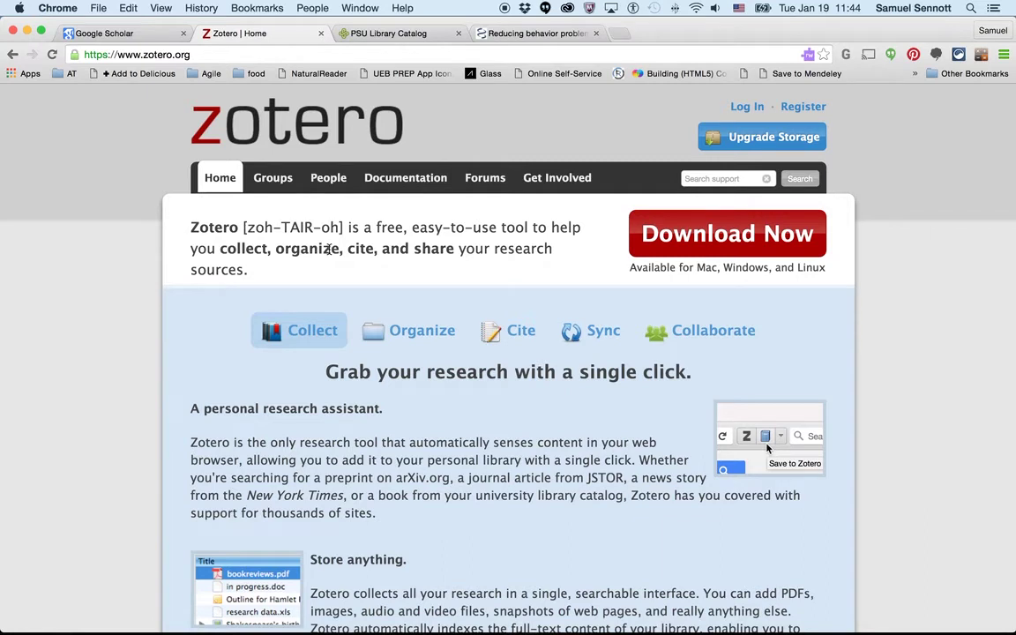
click(700, 246)
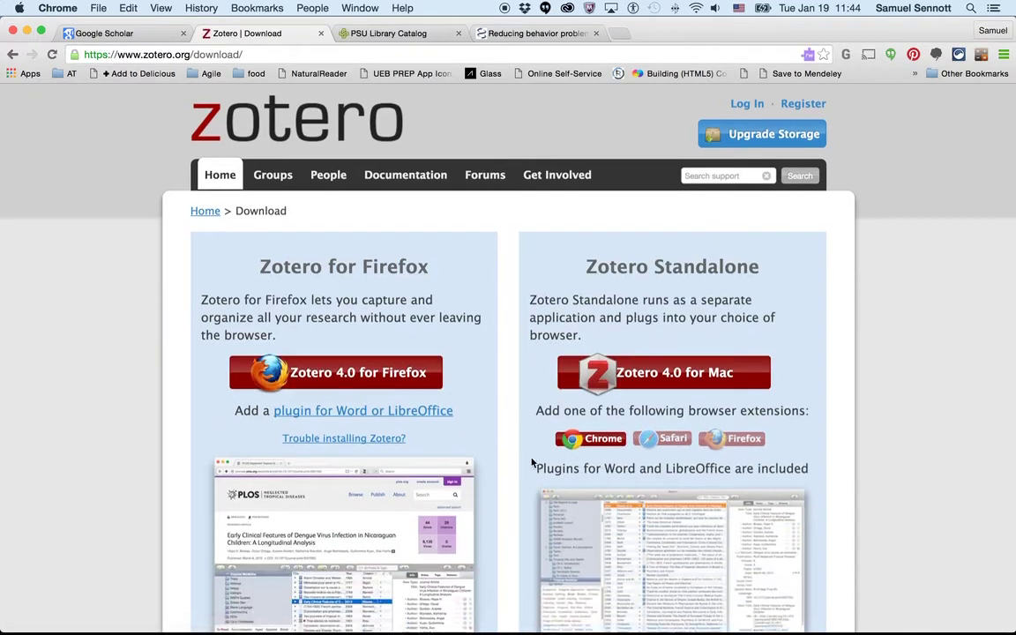
scroll(472, 452, down, 2)
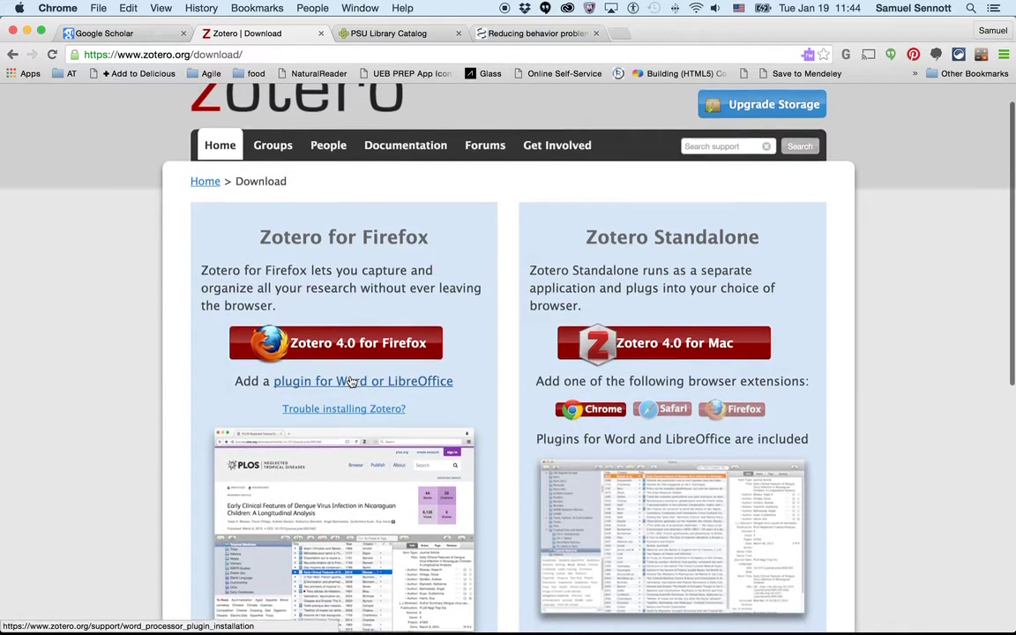
scroll(351, 381, down, 3)
scroll(351, 381, down, 1)
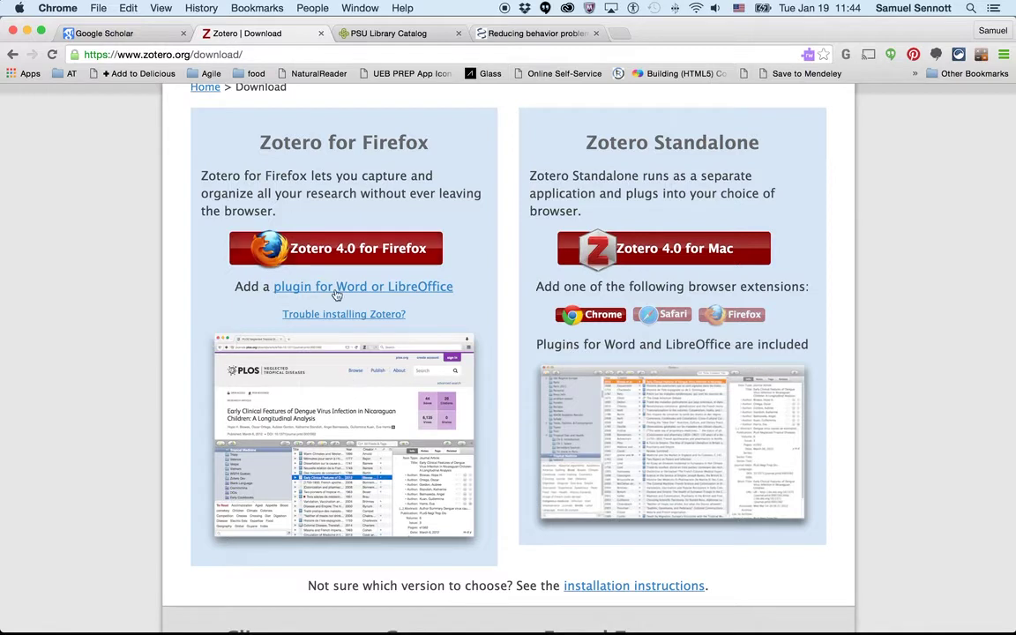
scroll(346, 248, down, 1)
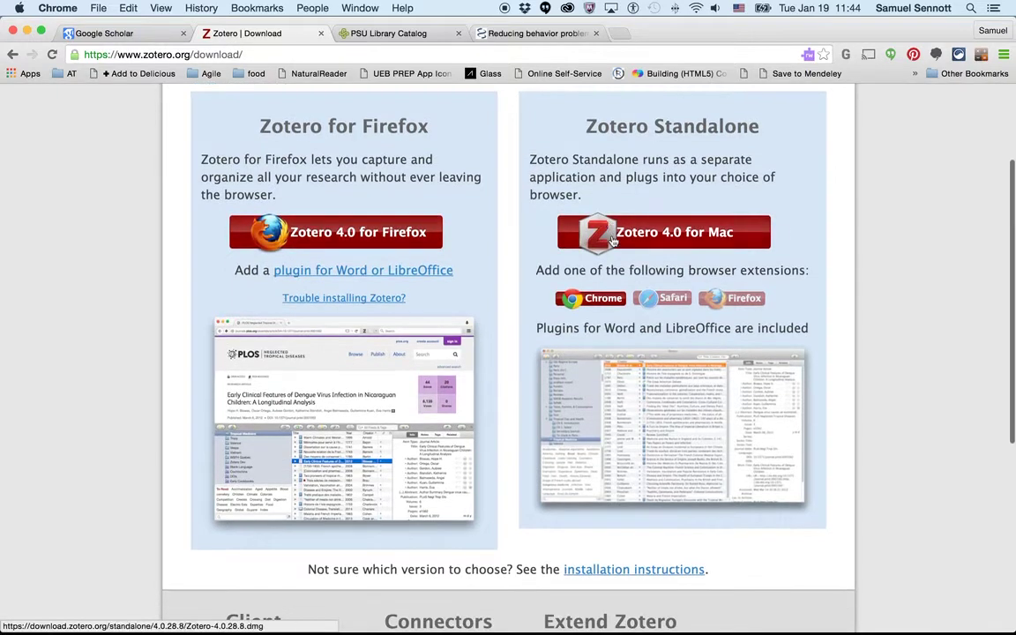
scroll(617, 282, up, 1)
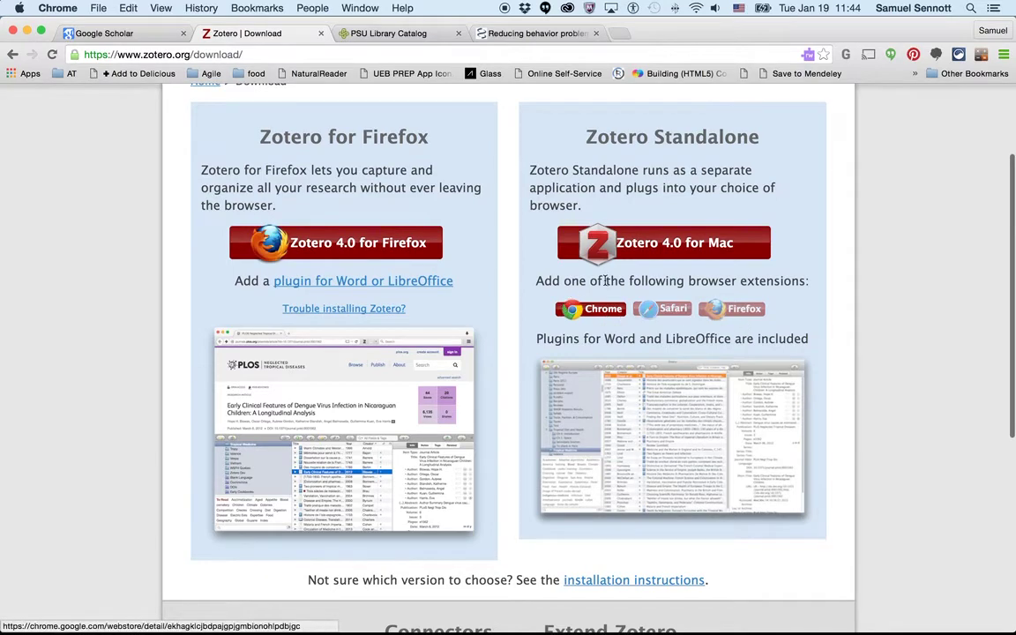
scroll(571, 310, down, 3)
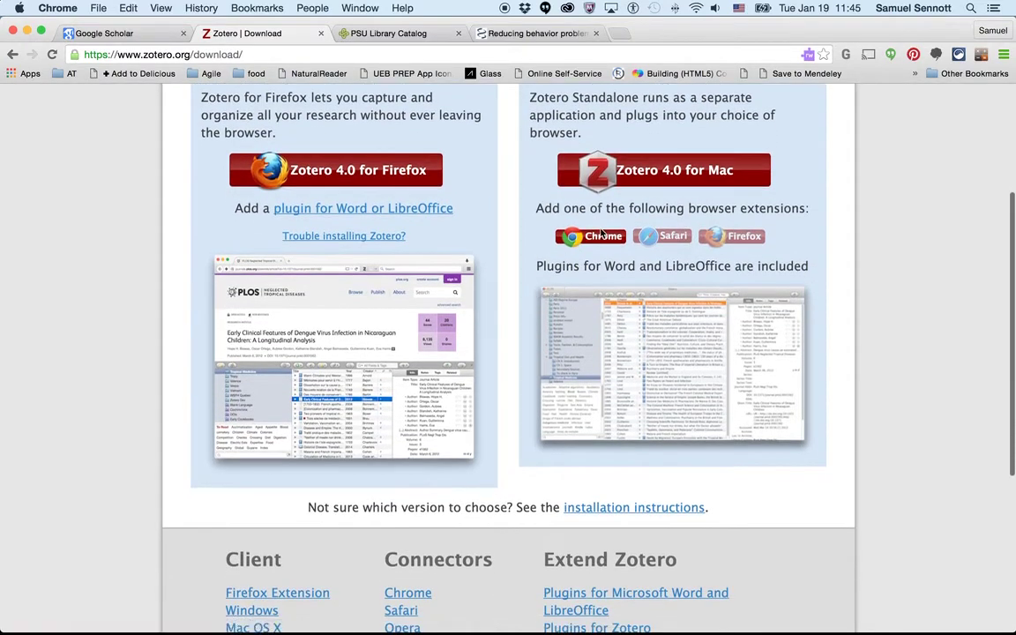
scroll(601, 244, down, 2)
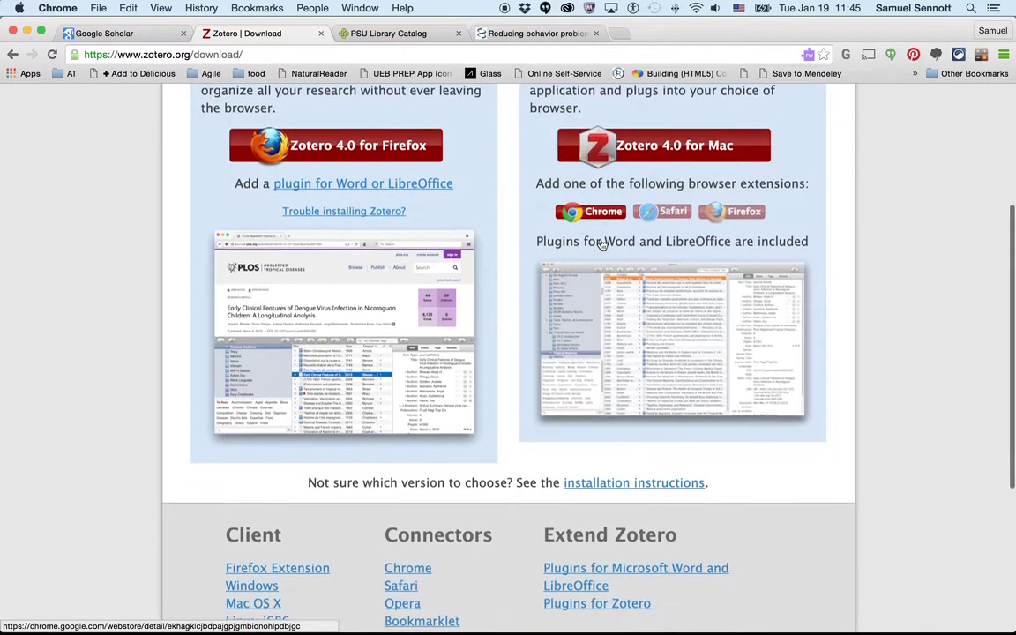
scroll(602, 245, up, 5)
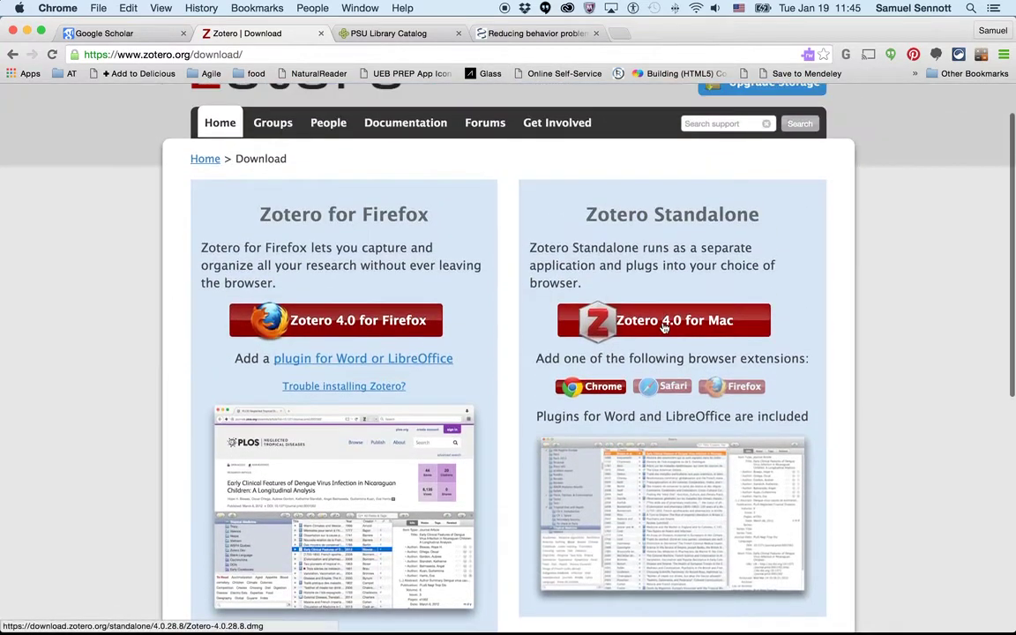
View the library in the Zotero desktop application, then return to the website's download page and locate the account login option.
key(super+Tab)
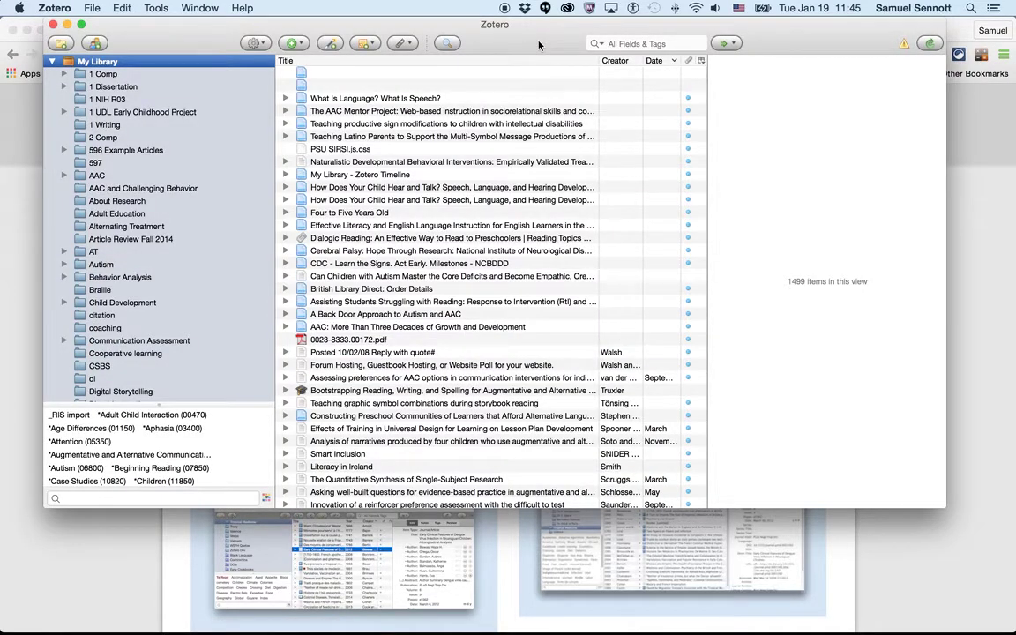
key(super+Tab)
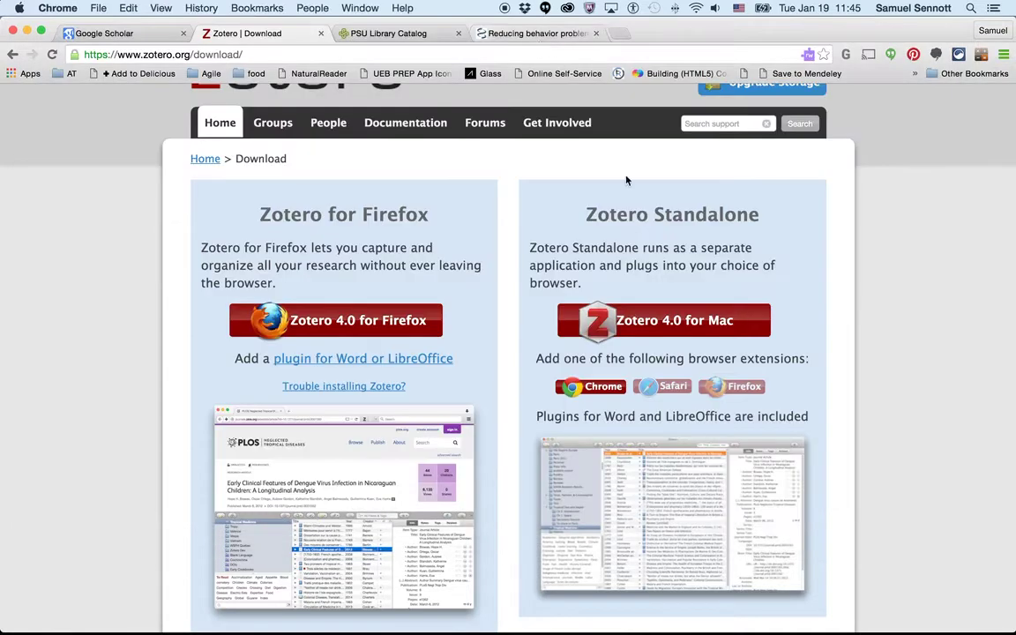
scroll(626, 182, up, 2)
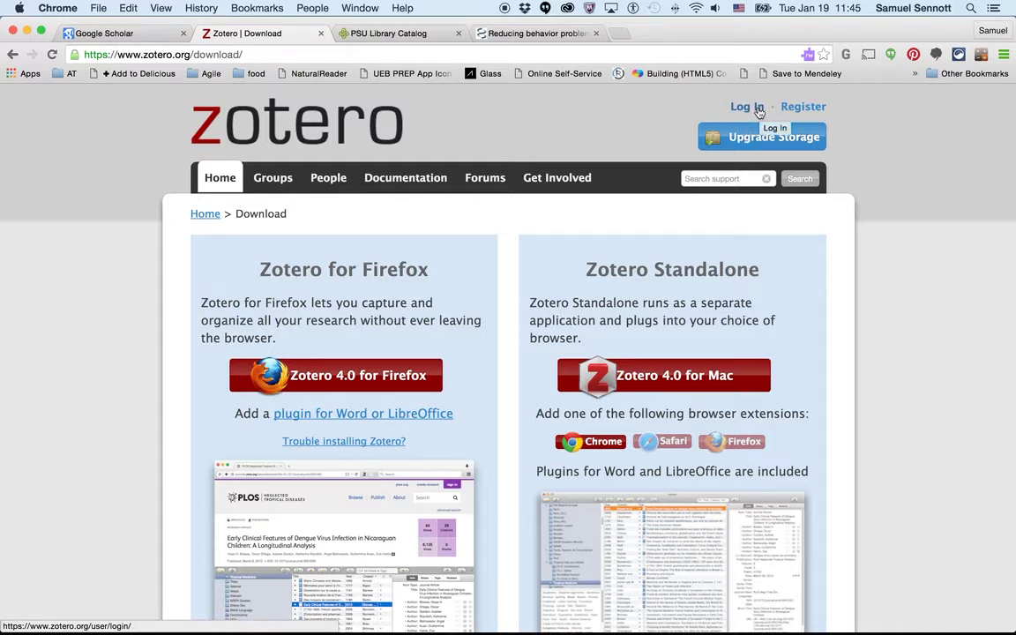
Switch to the Zotero desktop application, create a collection named "functional communication training" and locate it in the library.
key(super+Tab)
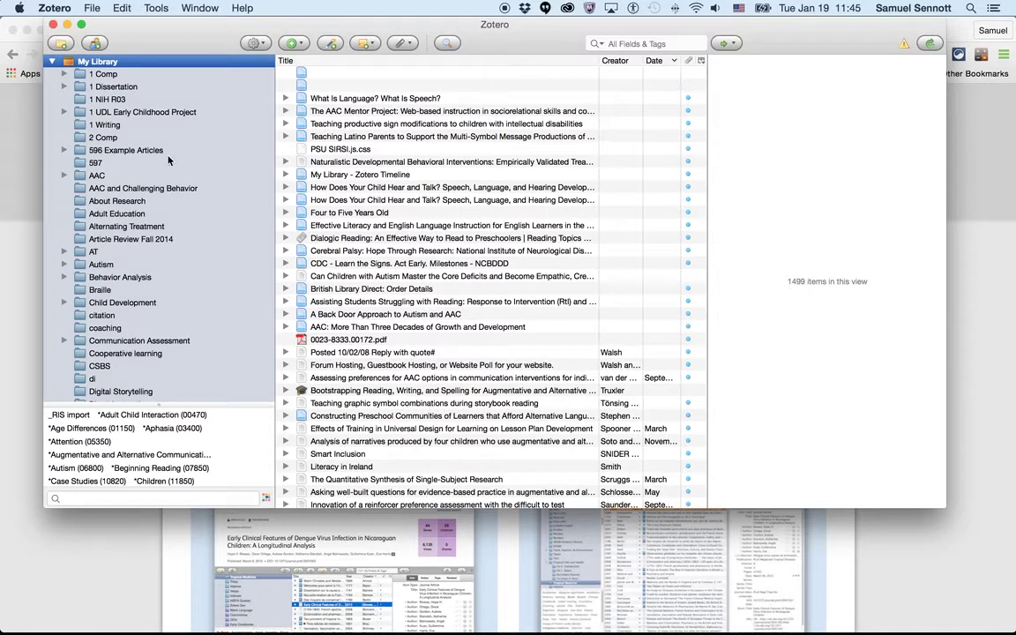
click(61, 44)
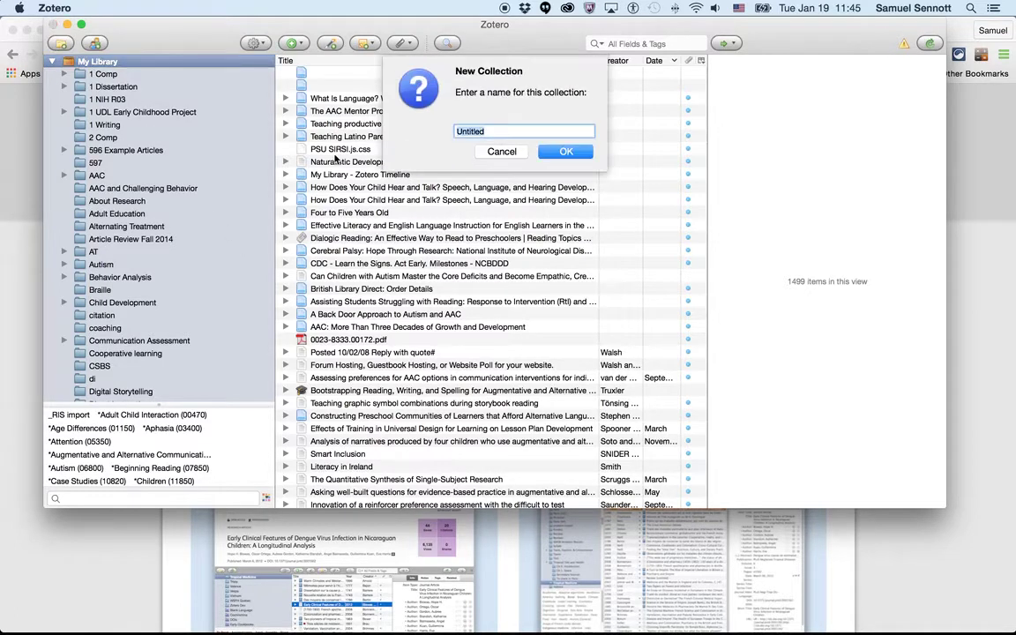
text(functional communica)
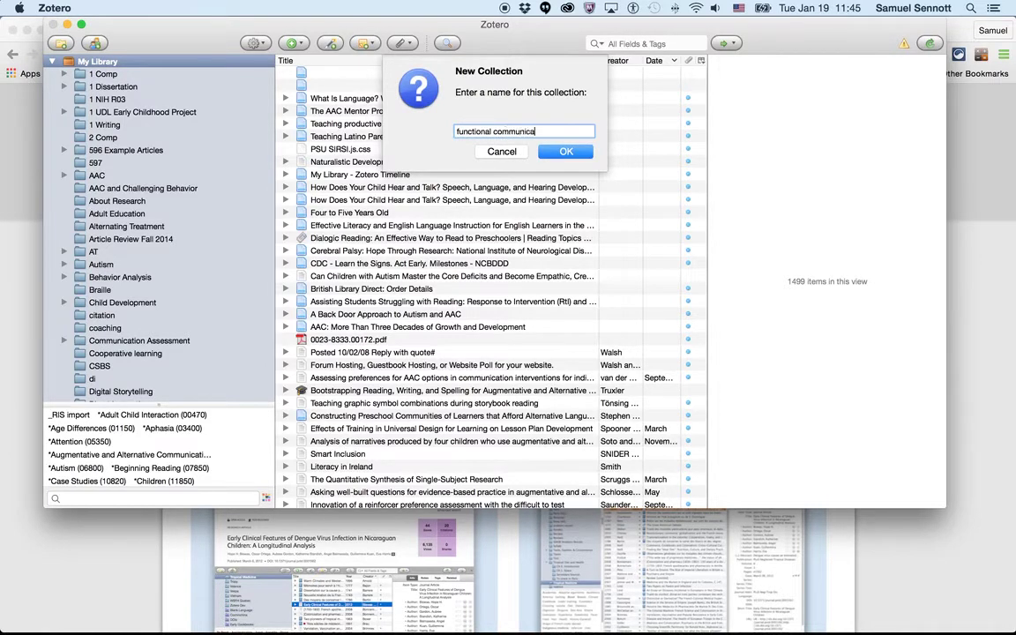
text(tion training)
key(Return)
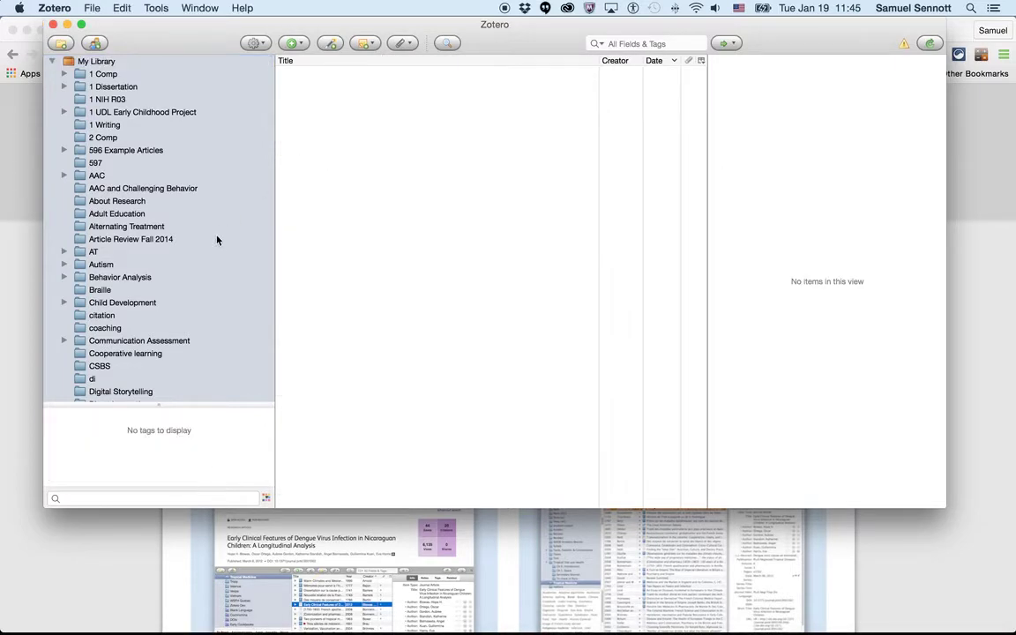
scroll(215, 234, down, 10)
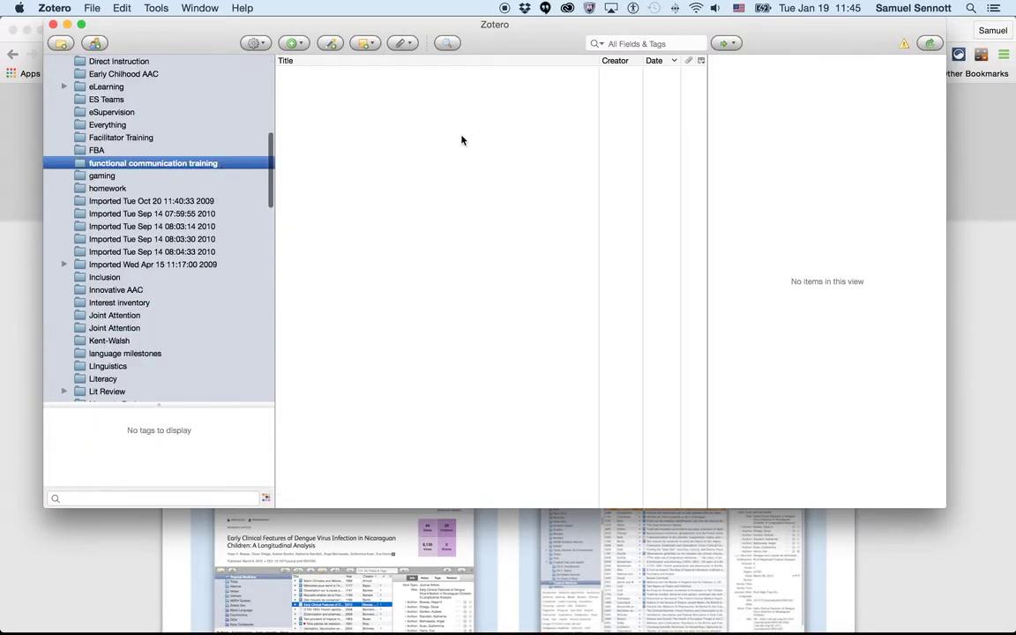
Return to the PubMed Central article in Chrome and save it to the "functional communication training" collection in Zotero.
key(super+Tab)
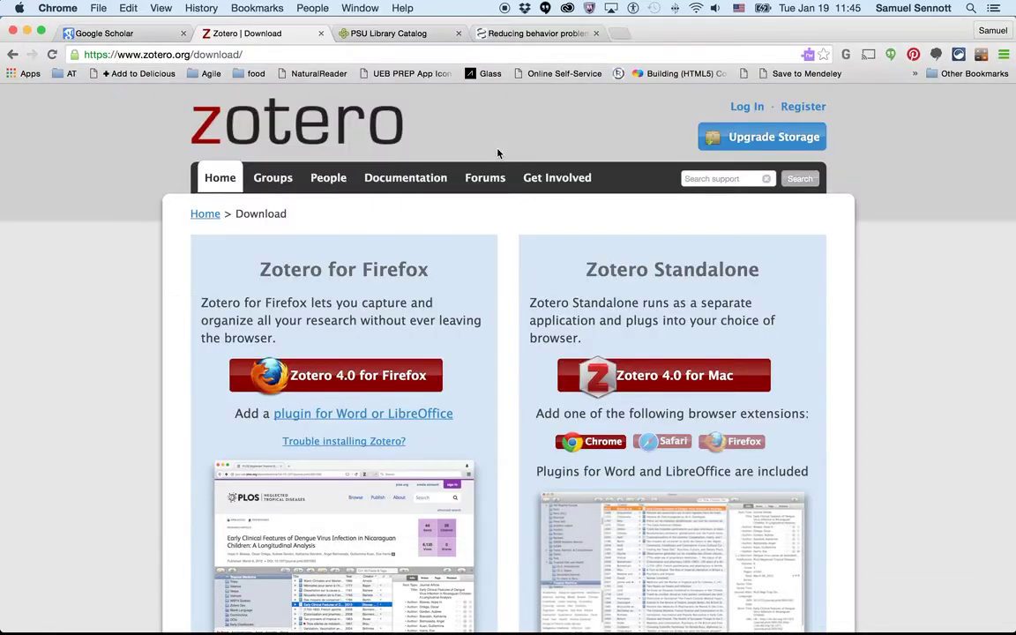
click(534, 34)
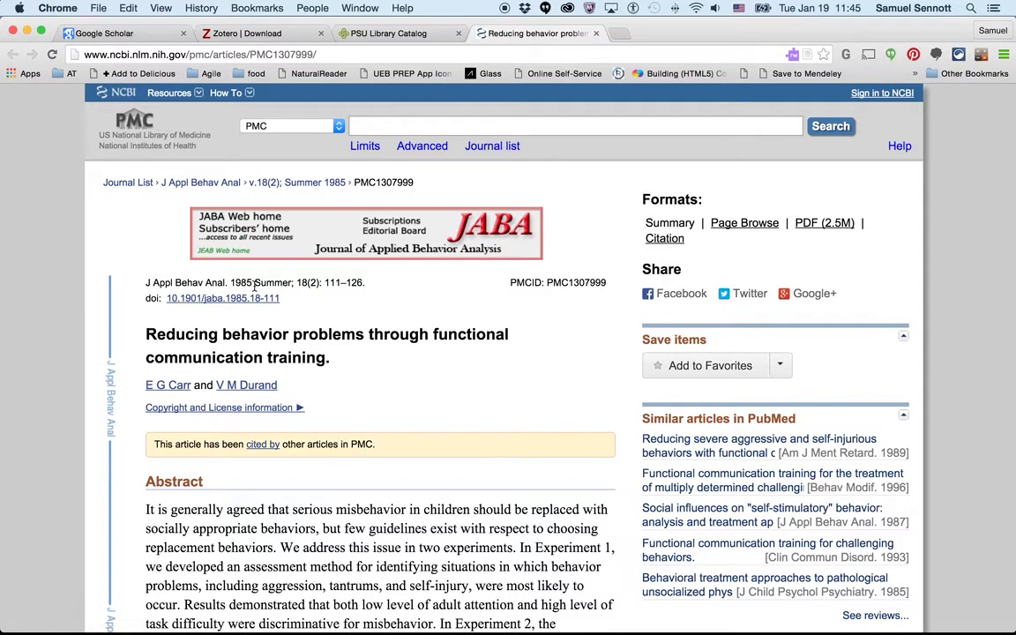
click(793, 55)
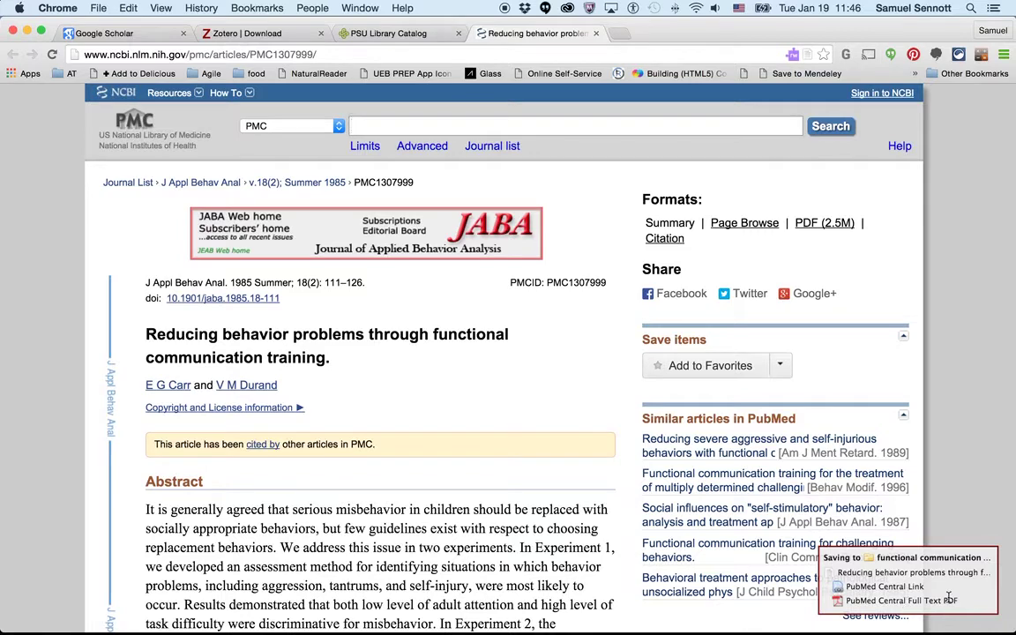
Switch to Zotero, expand the saved article, show its PubMed Central Full Text PDF file in Finder and return to Zotero.
key(super+Tab)
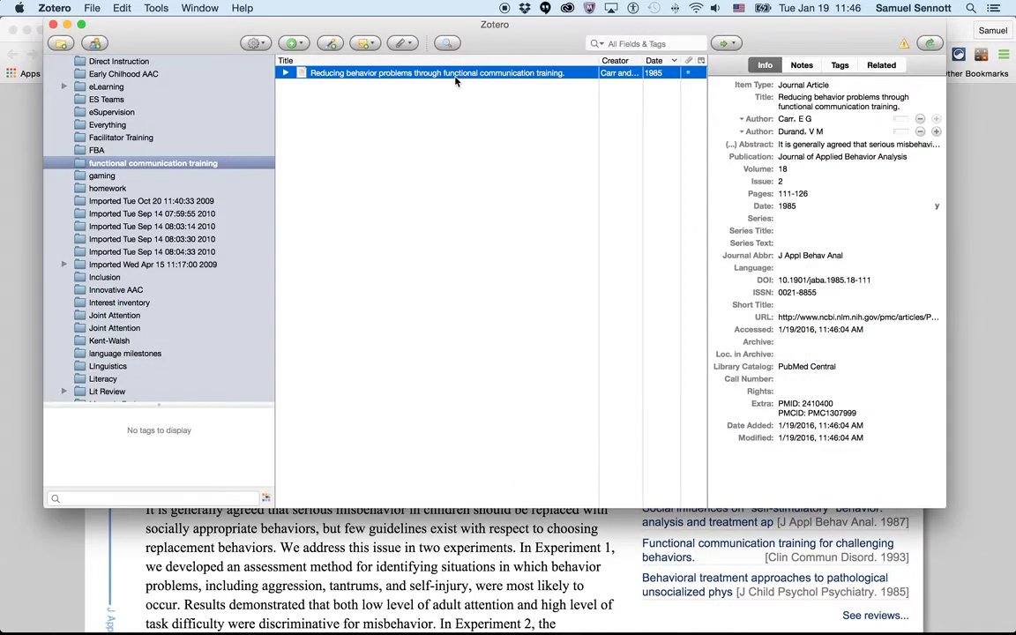
click(285, 73)
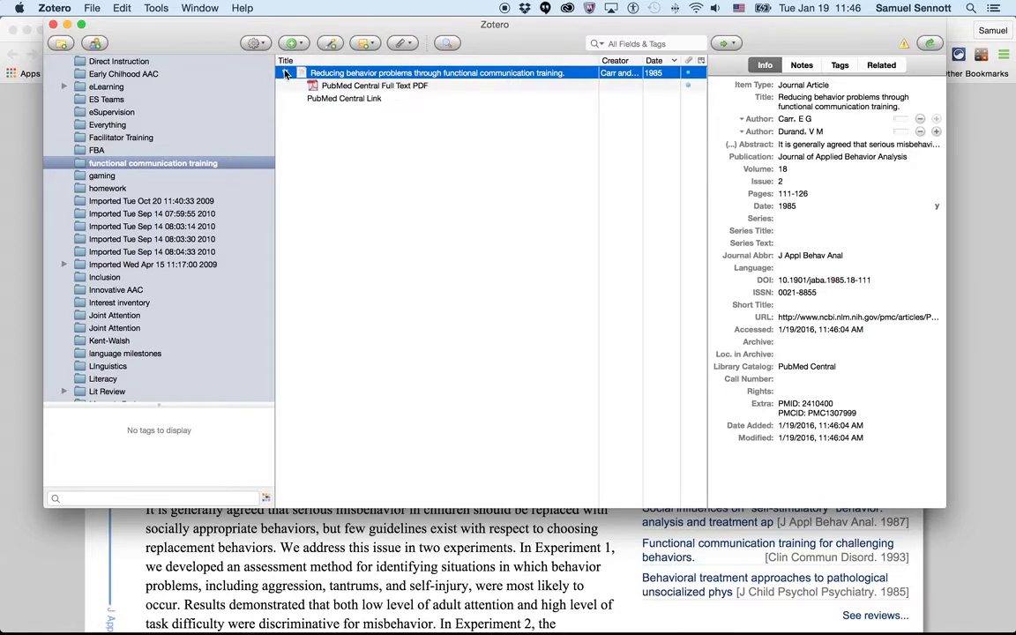
click(355, 85)
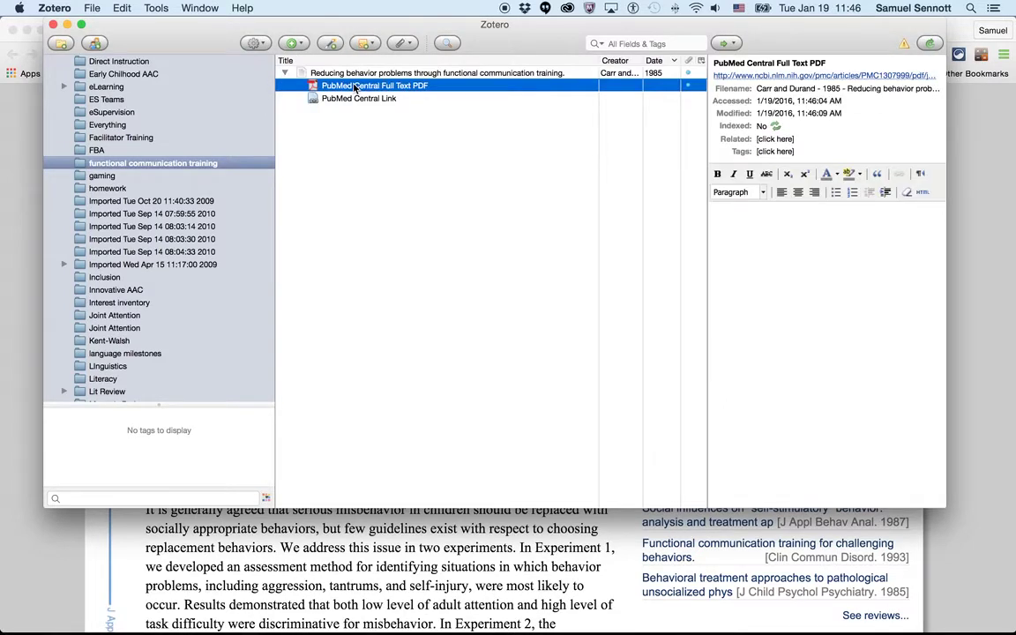
right_click(355, 86)
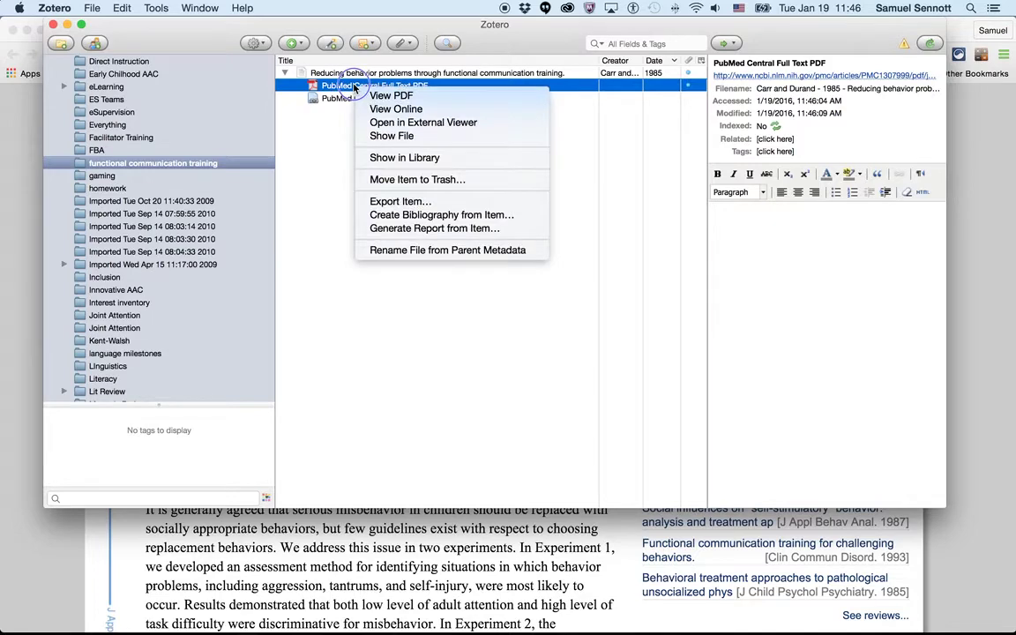
click(388, 136)
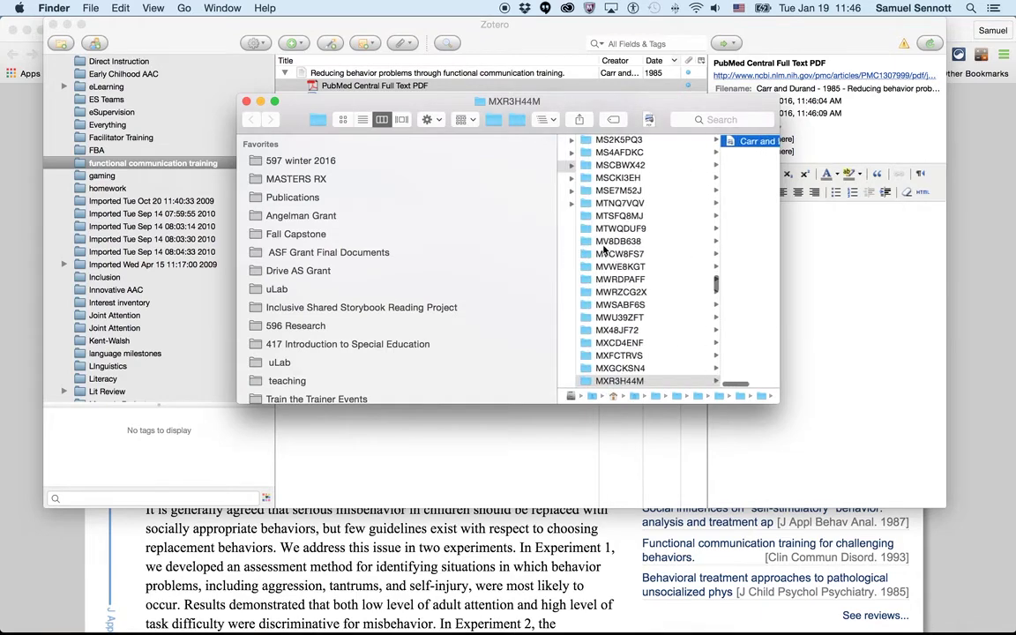
key(super+Tab)
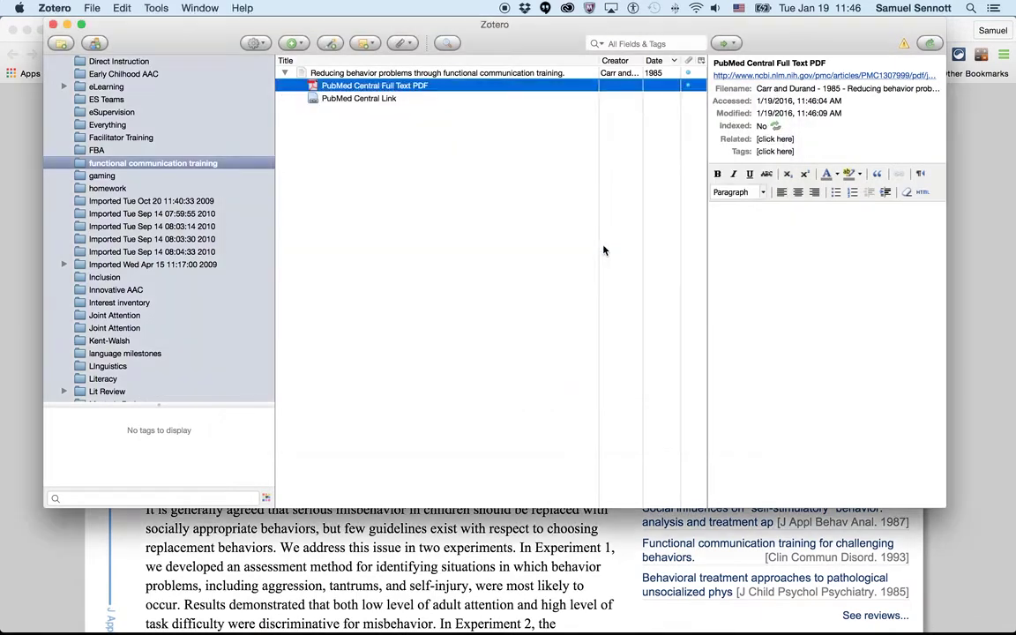
Collapse the saved article and copy its bibliography entry to the clipboard in American Psychological Association 6th edition style.
click(398, 75)
click(284, 73)
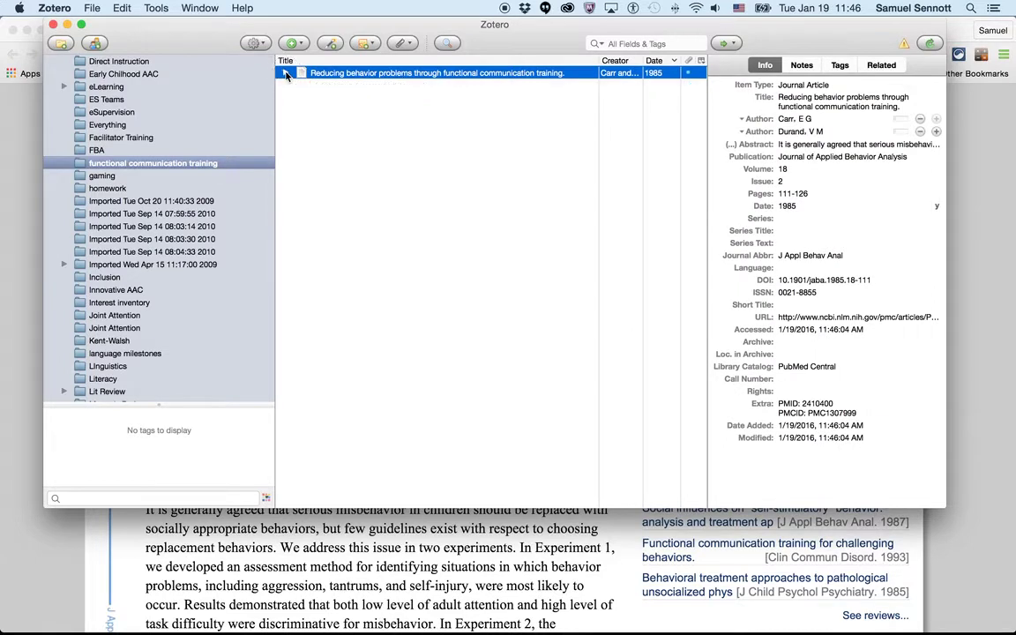
right_click(443, 78)
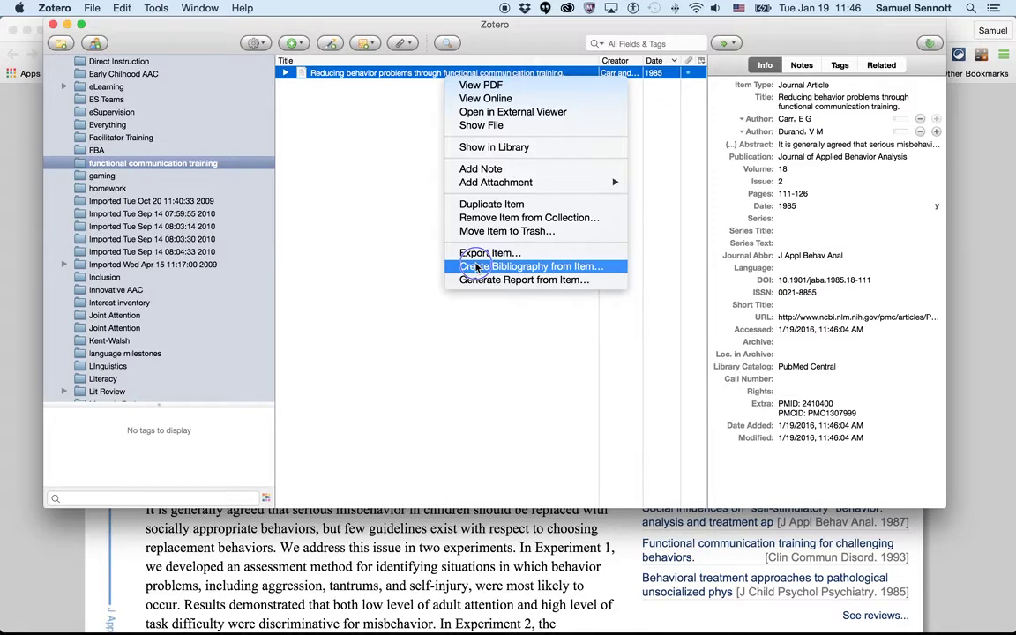
click(522, 266)
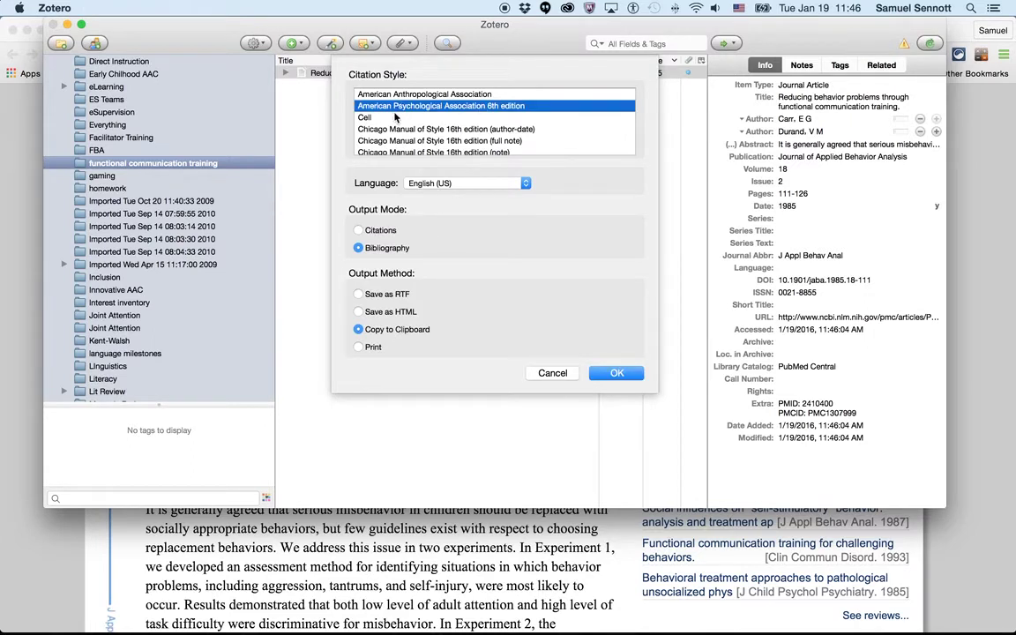
click(615, 374)
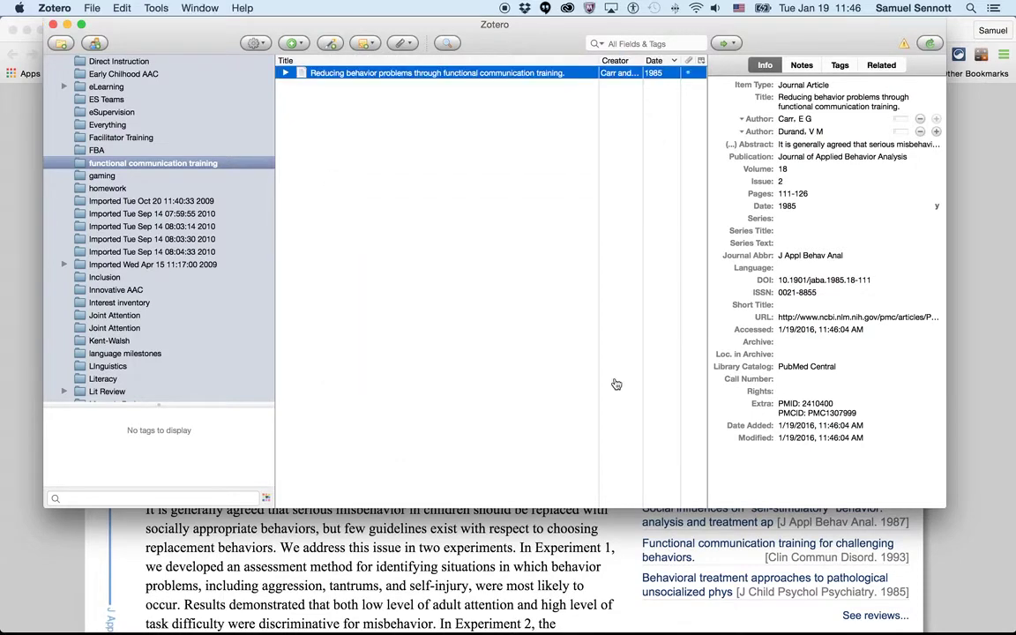
Switch to Microsoft Word, paste the bibliography entry into a new blank document and delete the DOI link at its end.
key(super+Tab)
key(super+Tab)
key(super+Tab)
key(super+Tab)
key(super+Tab)
key(super+Tab)
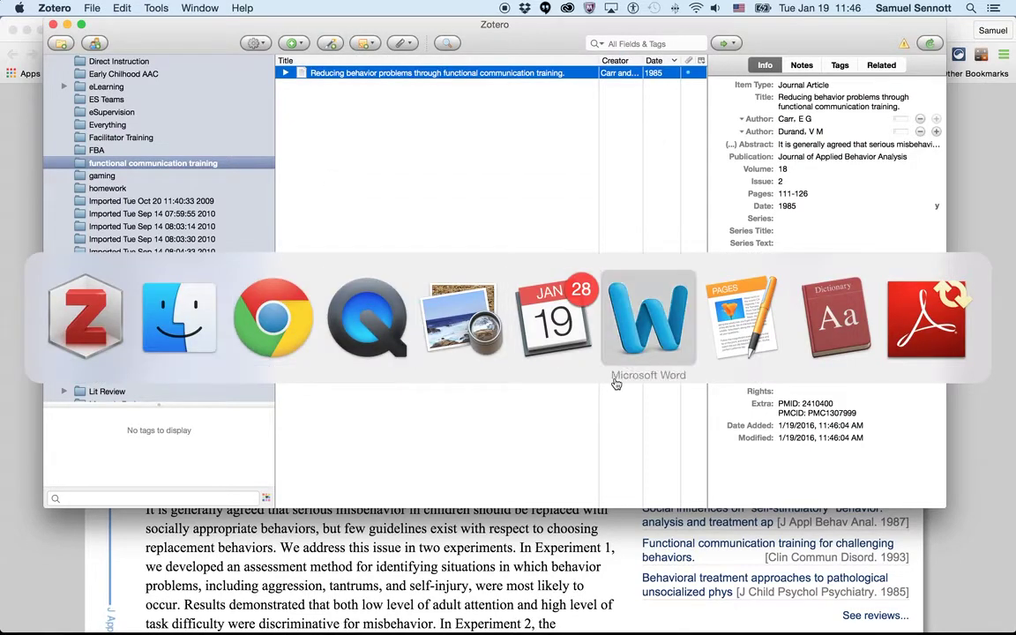
key(super+n)
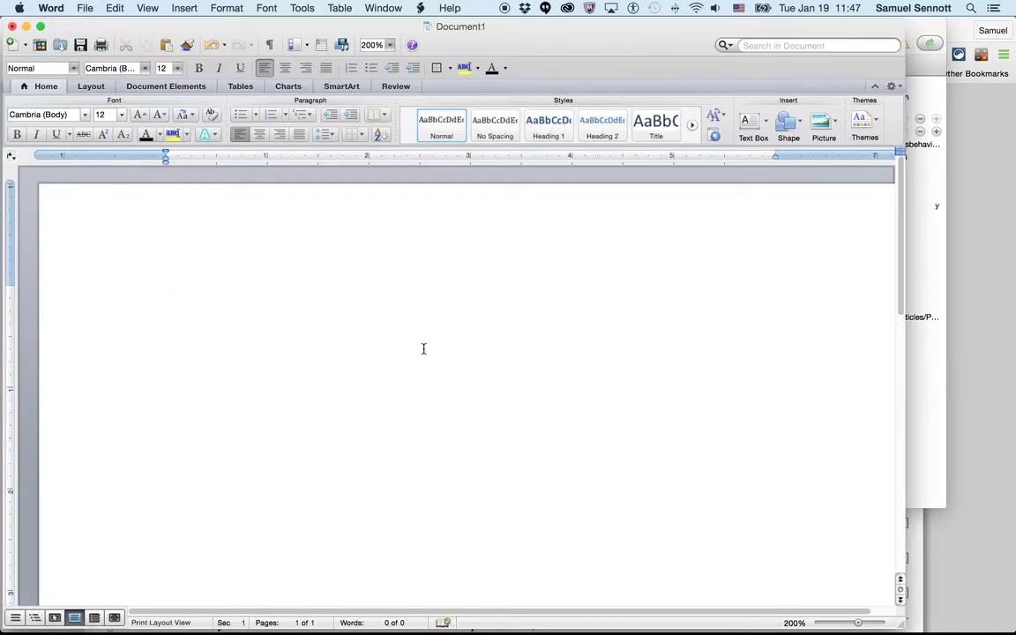
text(Carr, E. G., & Durand, V. M. (1985). Reducing behavior problems through functional communication training. Journal of Applied Behavior Analysis, 18(2), 111–126. http://doi.org/10.1901/jaba.1985.18-111)
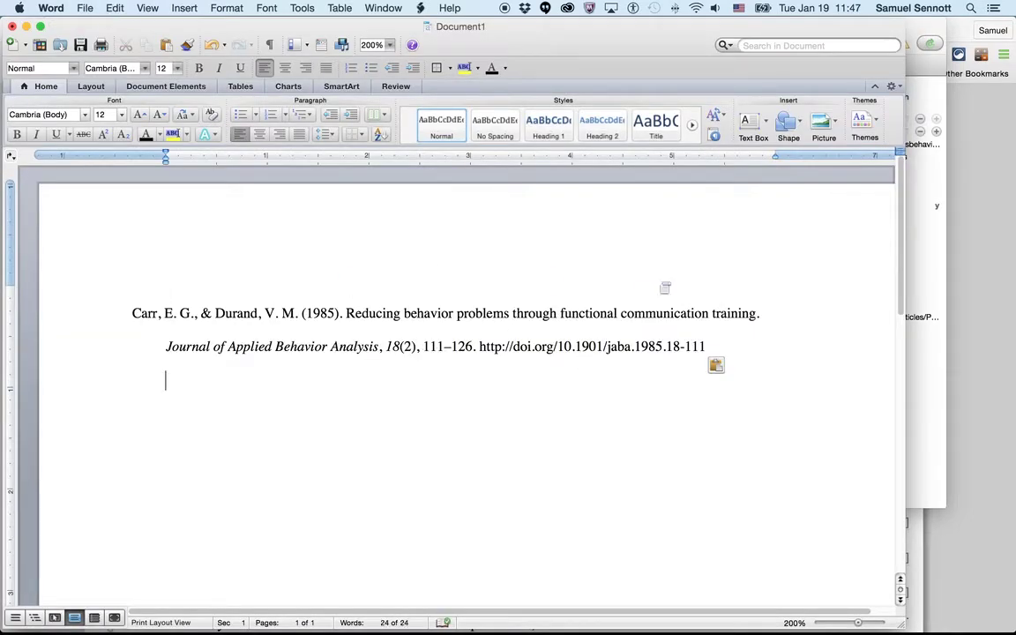
drag(715, 344, 483, 356)
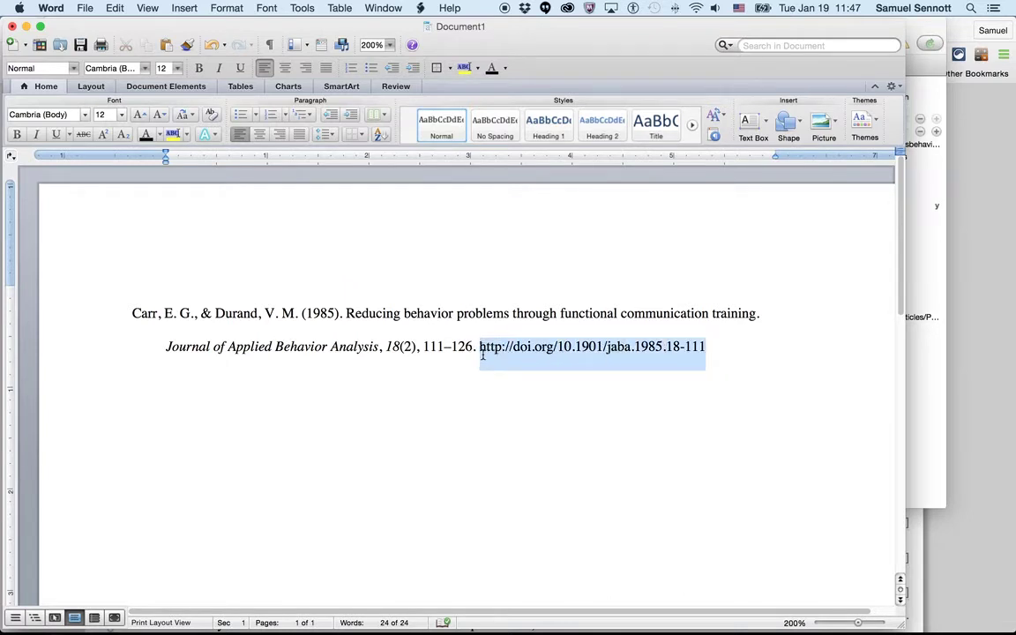
key(BackSpace)
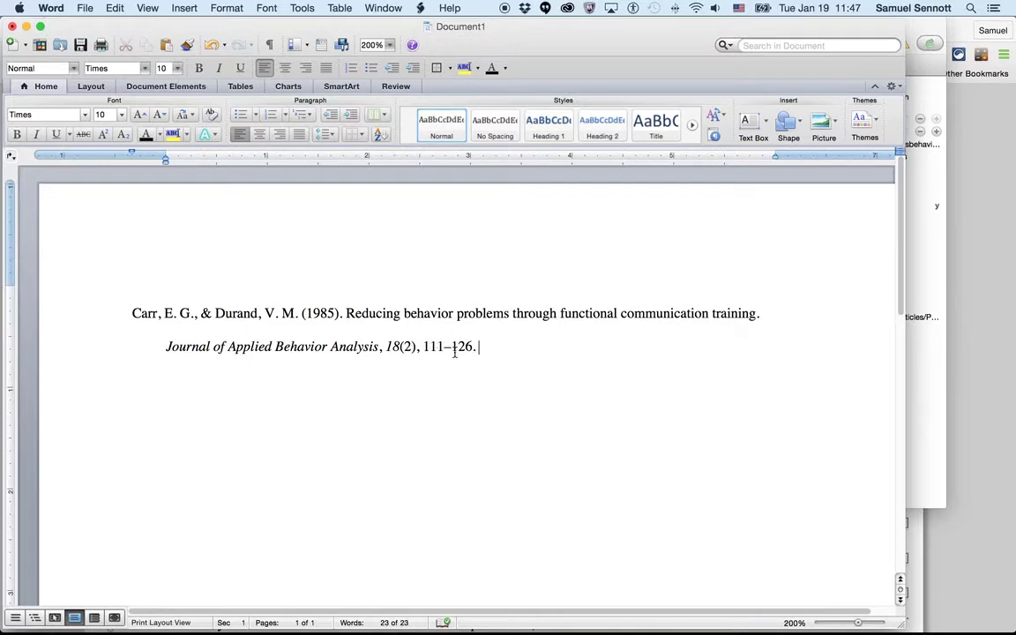
Switch to Chrome, view the Google Scholar home page and check the Save to Zotero option on the PubMed Central article.
key(super+Tab)
key(super+Tab)
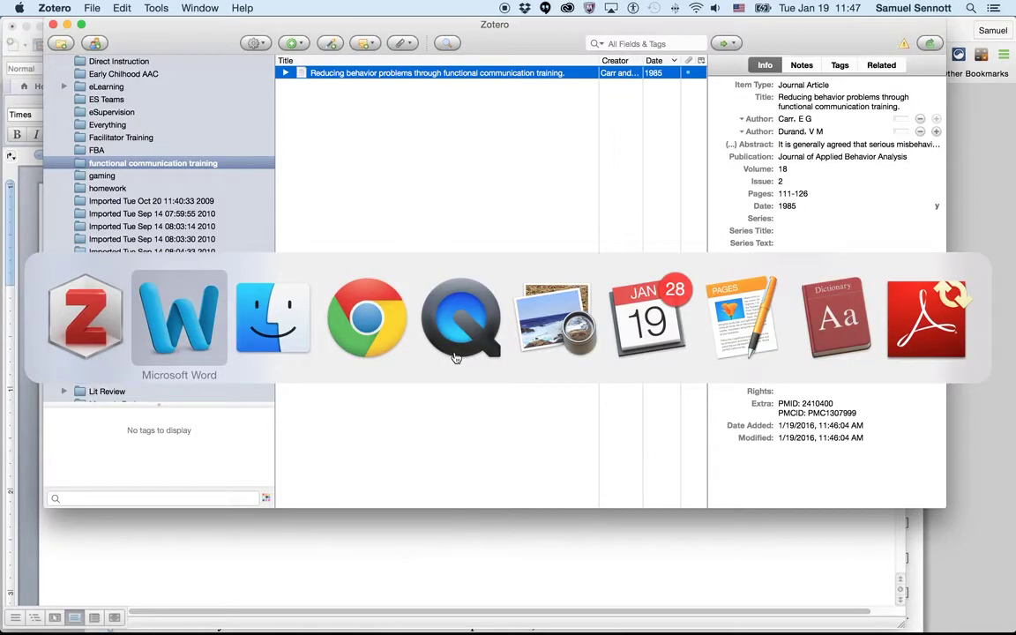
key(super+Tab)
key(super+Tab)
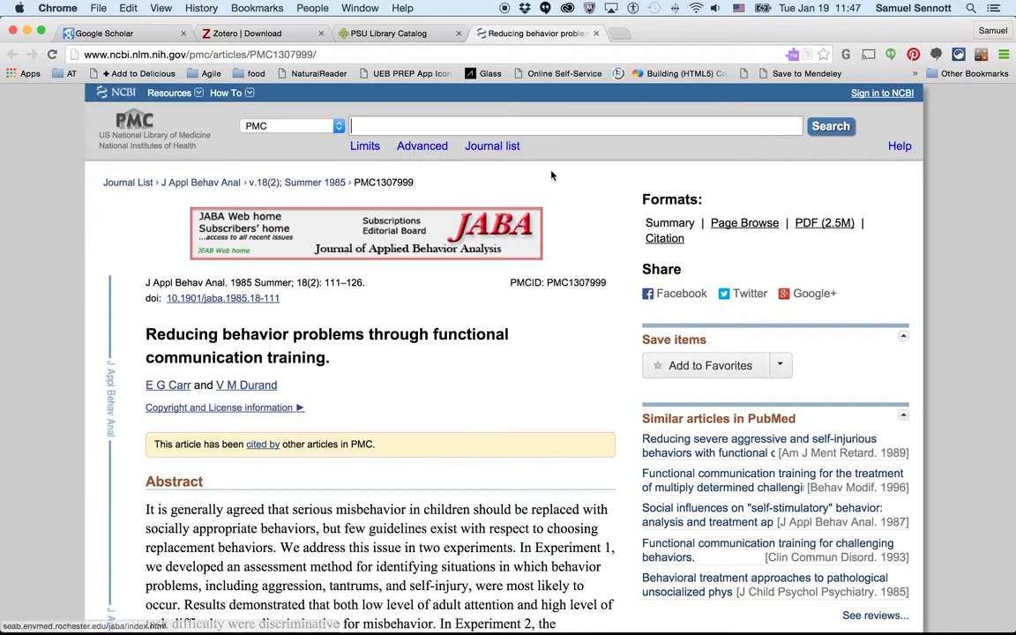
click(130, 35)
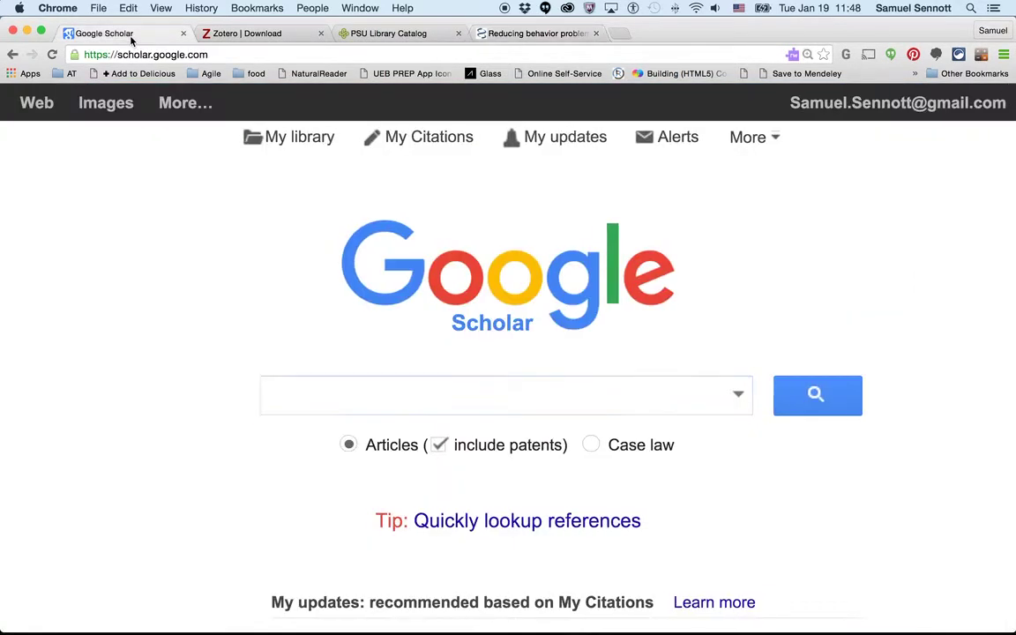
click(512, 33)
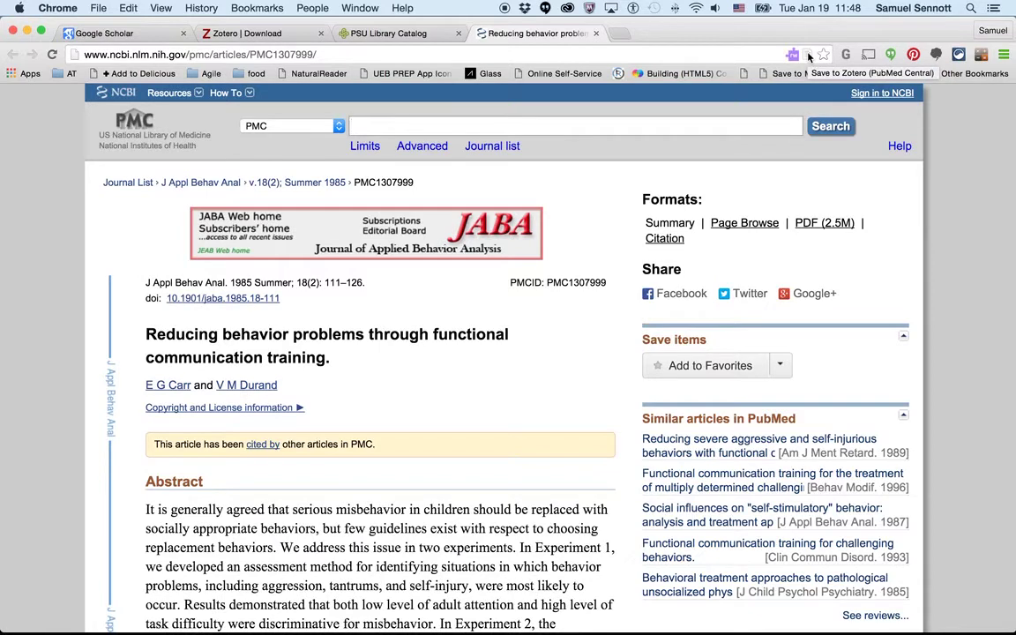
Switch to Zotero, look through the commands available for the saved article without choosing one, and return to Chrome.
key(super+Tab)
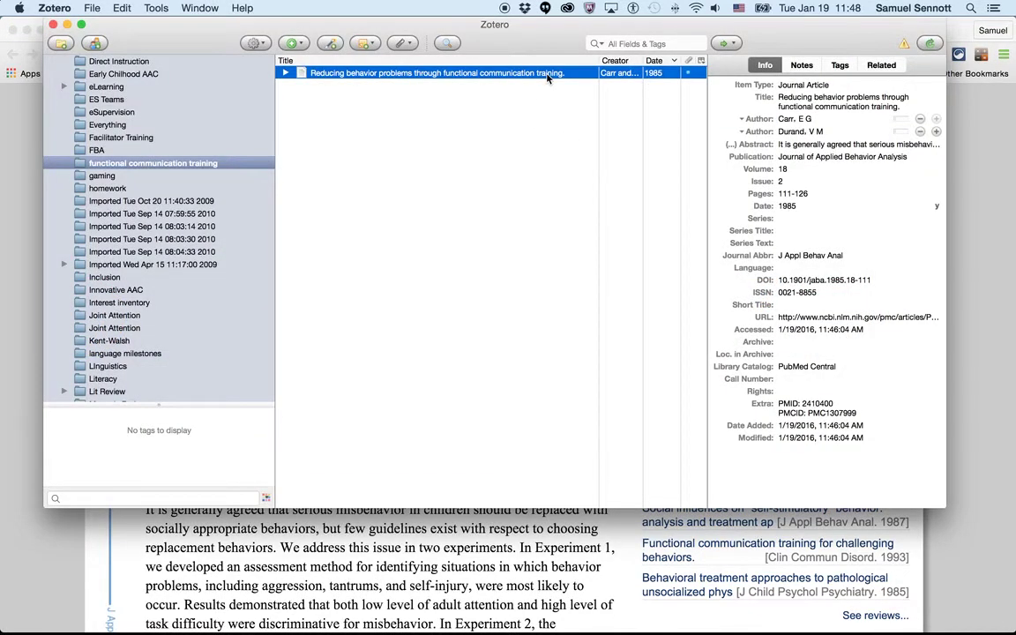
key(super+Tab)
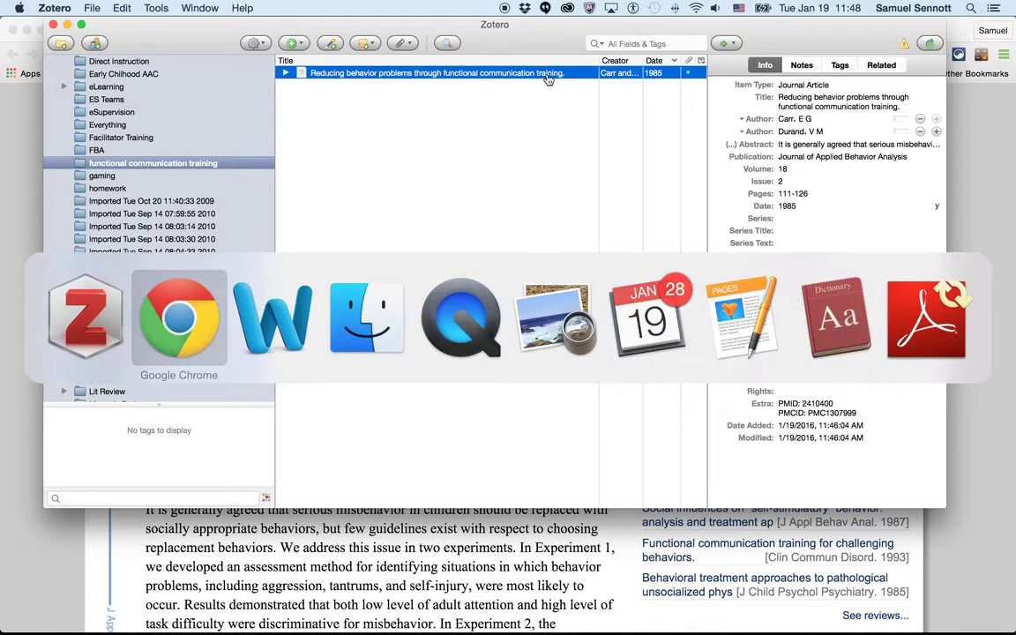
key(super+Tab)
key(super+shift+Tab)
key(super+shift+Tab)
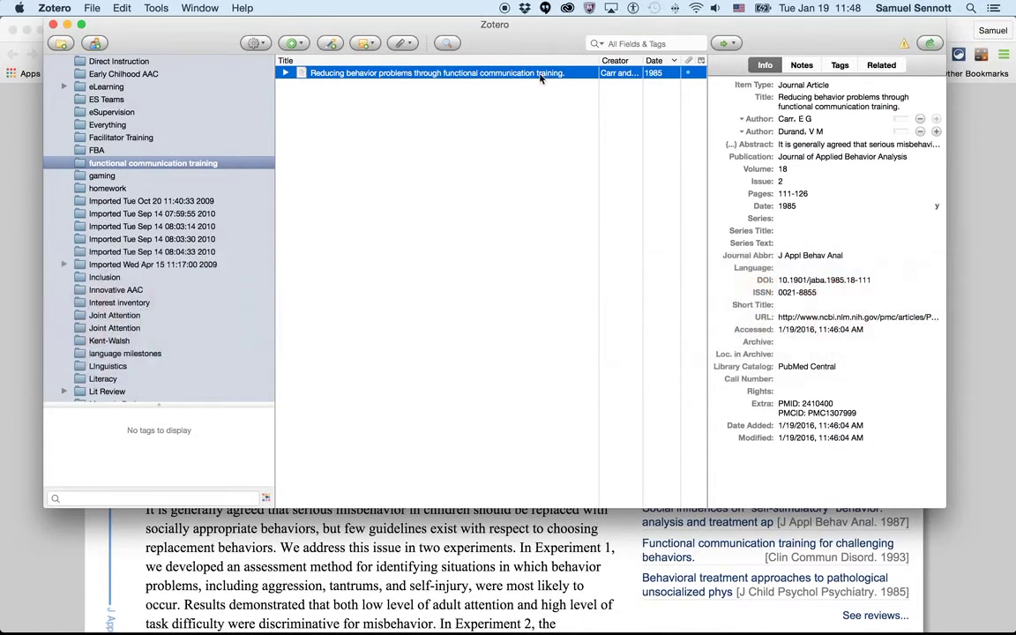
right_click(541, 78)
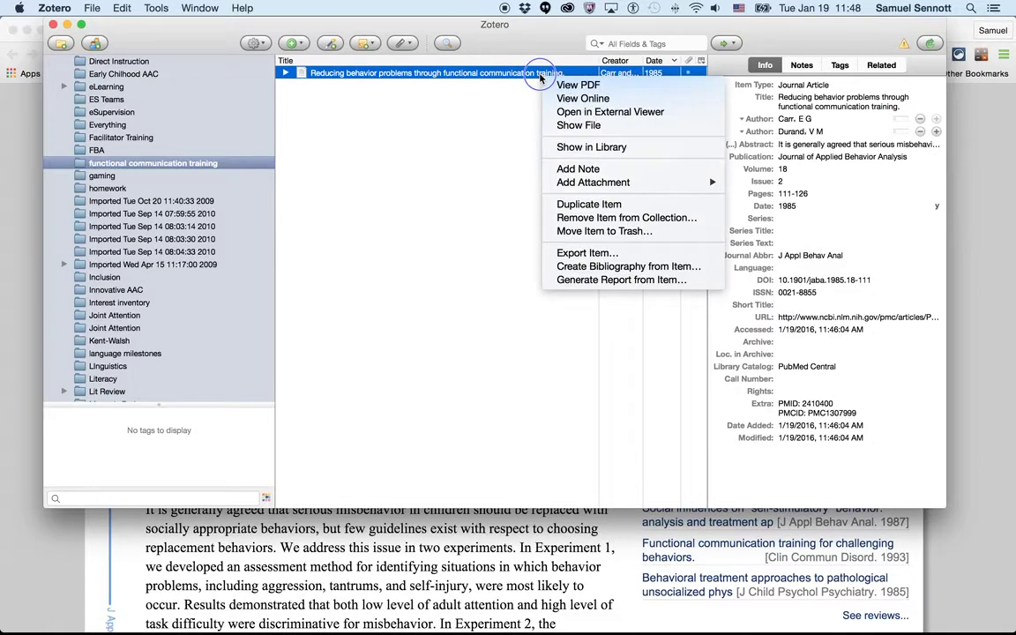
click(479, 279)
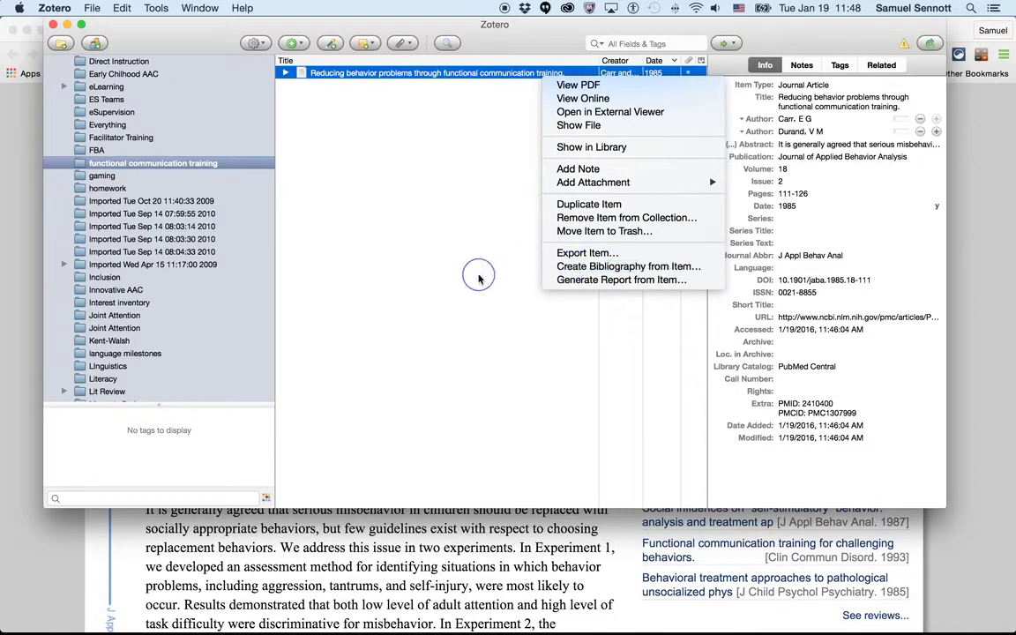
key(super+Tab)
key(super+Tab)
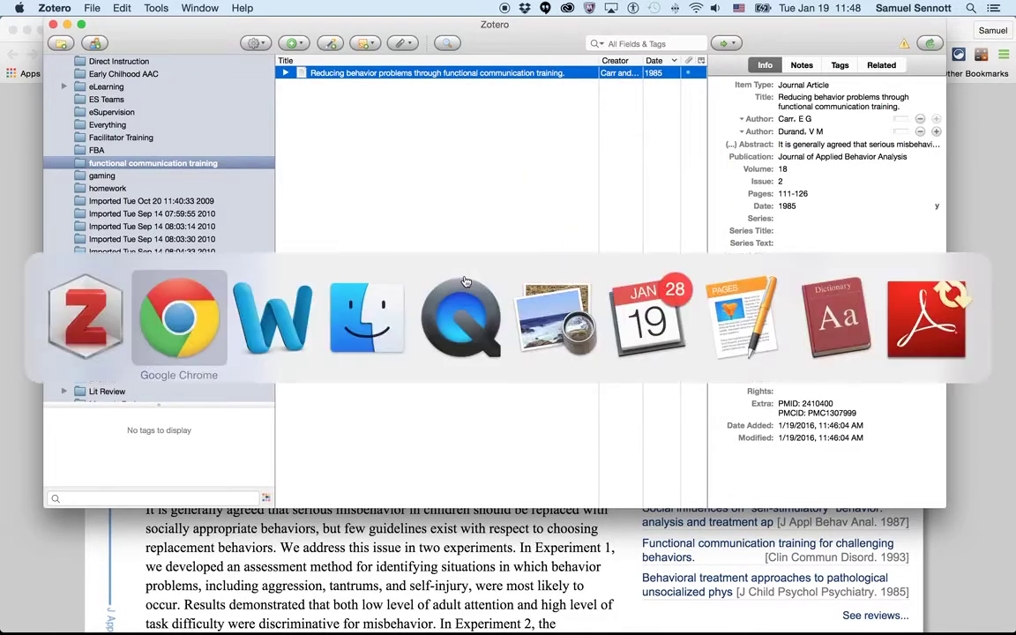
key(super+Tab)
key(super+Tab)
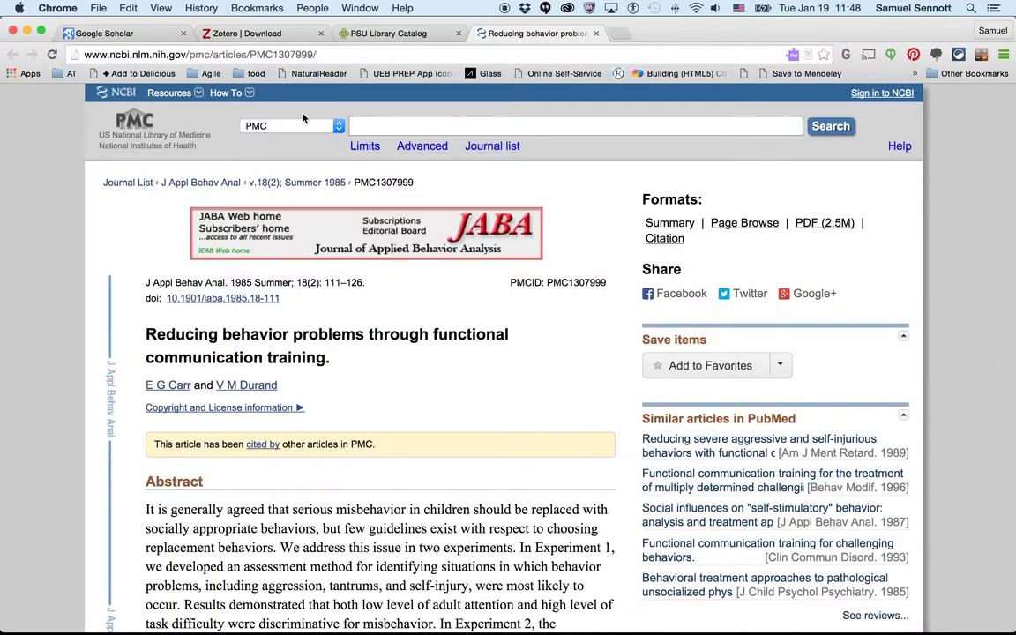
Search Google Scholar for "functional communication training".
click(158, 40)
click(303, 391)
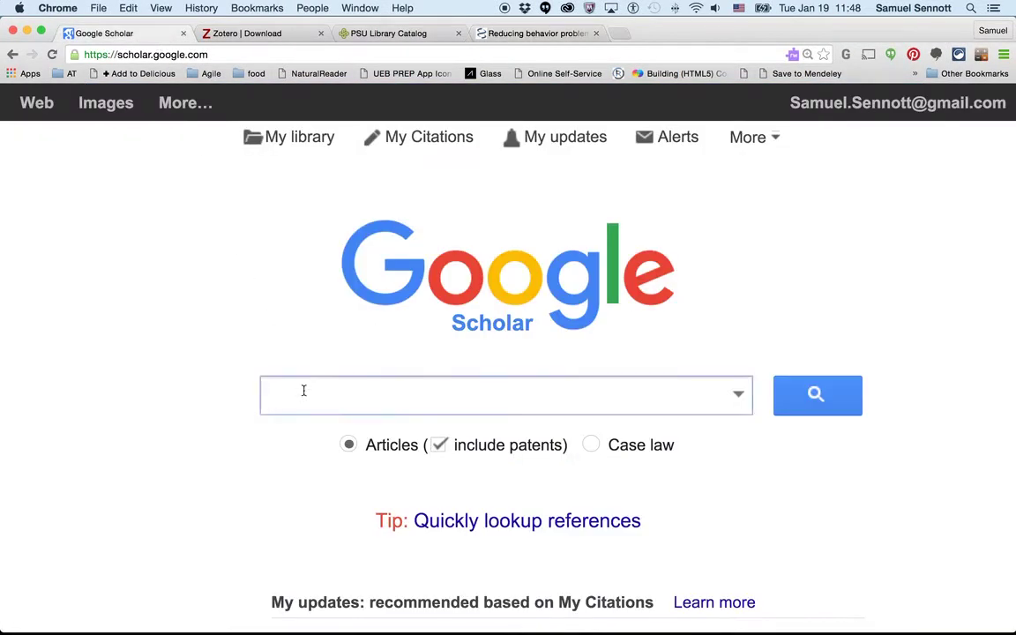
text(fun)
key(Down)
key(Return)
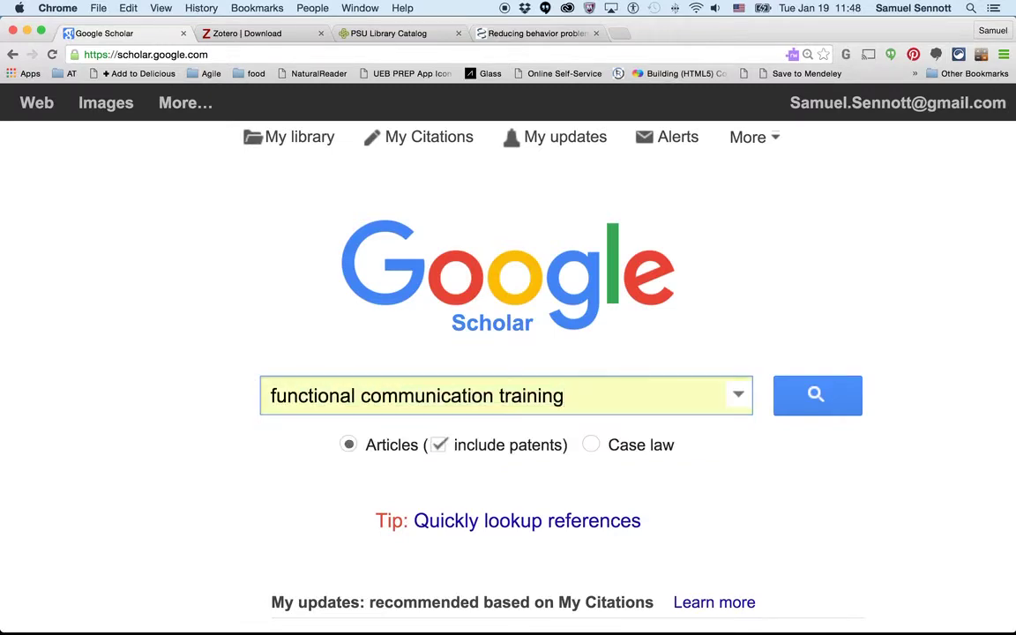
key(Return)
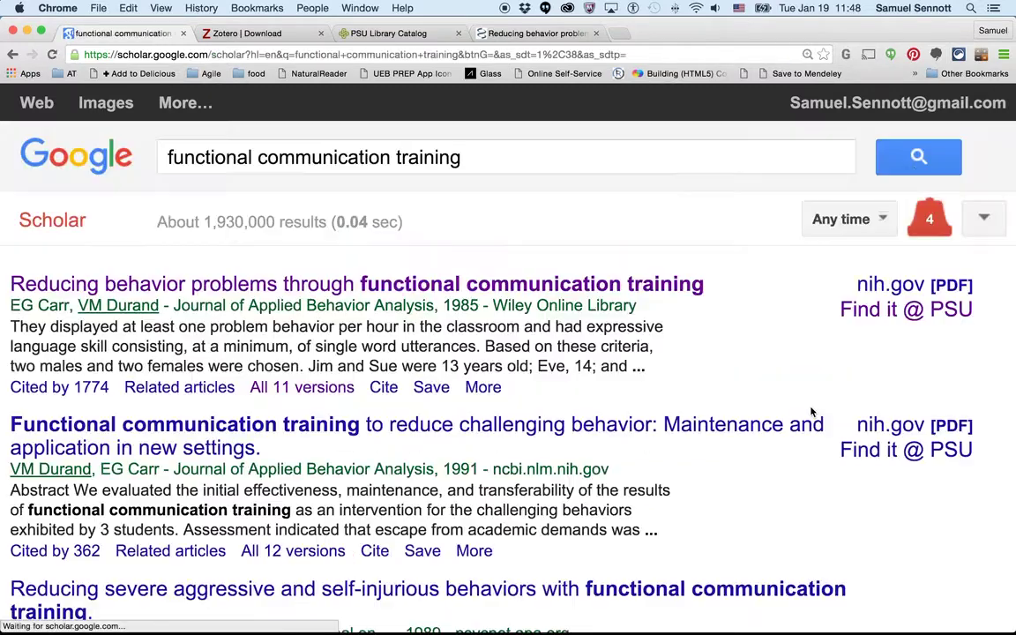
Reduce the page zoom until the date filters show and limit the search results to articles since 2015.
scroll(550, 441, down, 2)
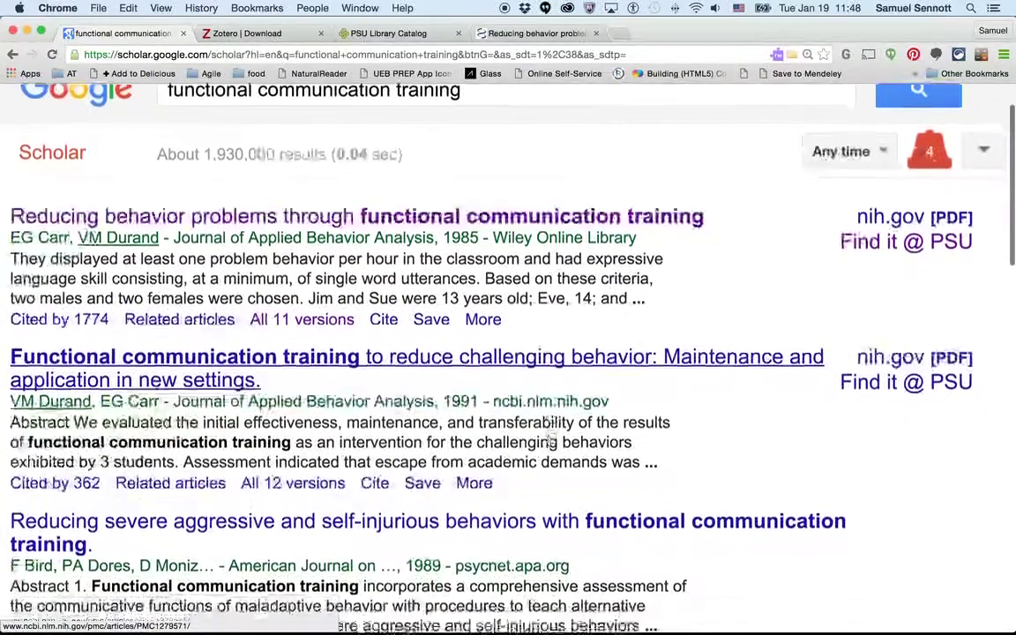
scroll(550, 436, left, 5)
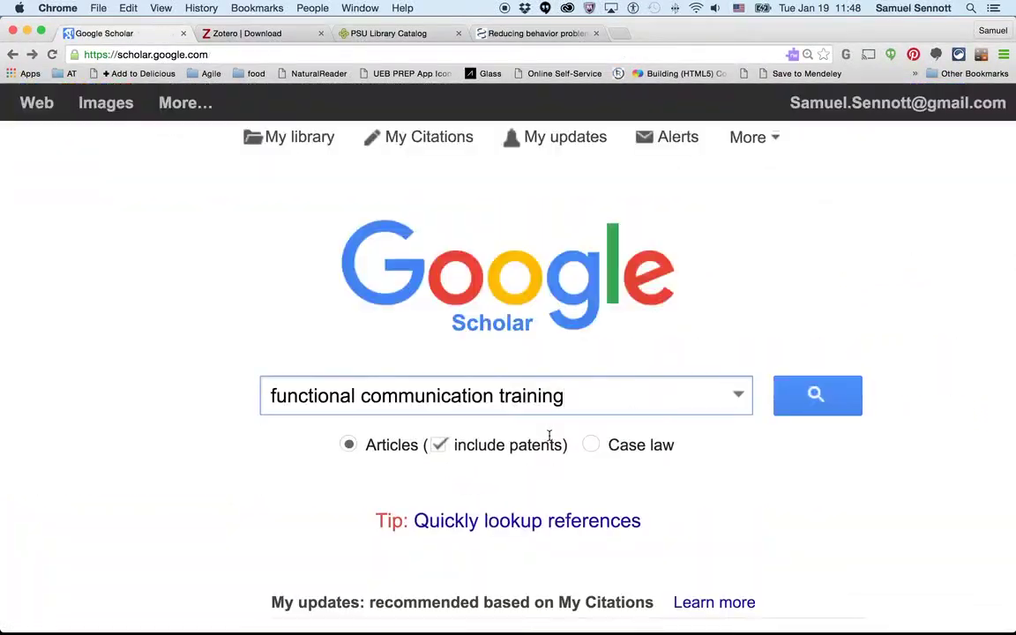
scroll(550, 437, right, 5)
key(super+minus)
key(super+minus)
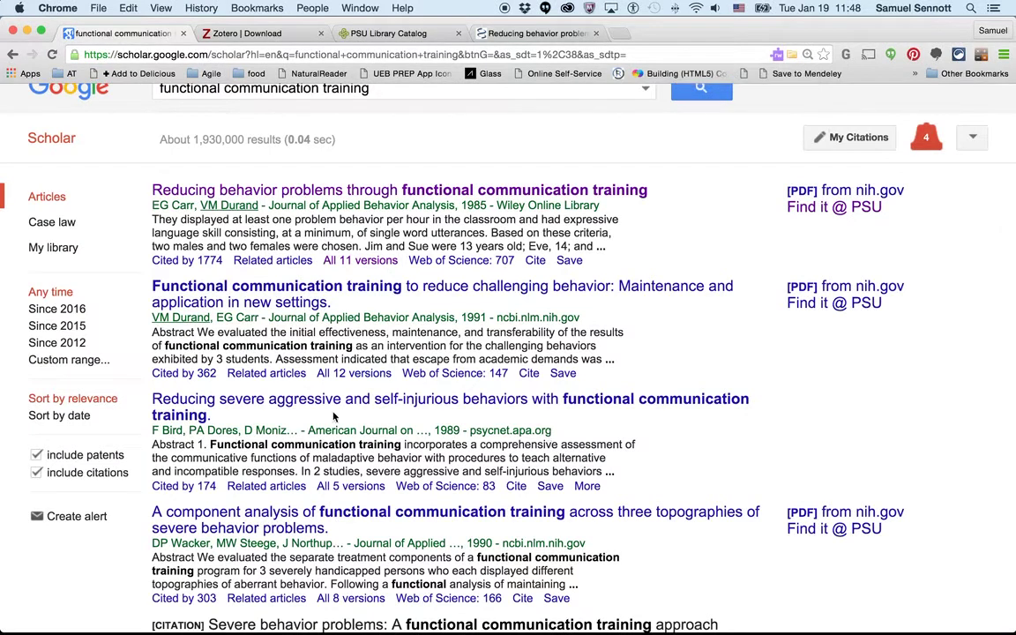
click(61, 327)
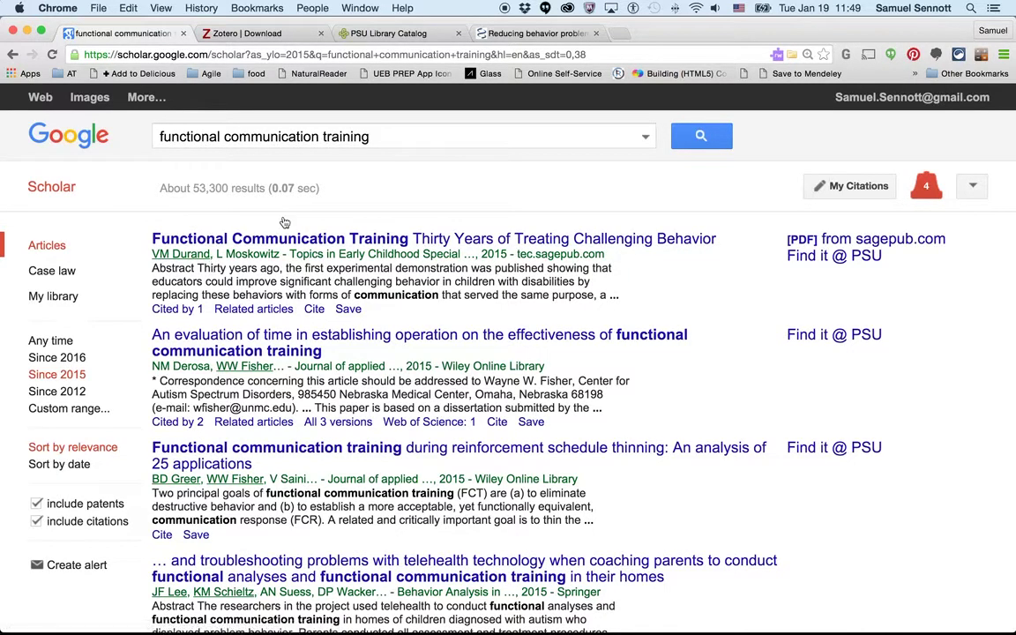
Check the PubMed Central article, then return to the Scholar results and open "Functional Communication Training Thirty Years of Treating Challenging Behavior".
click(538, 34)
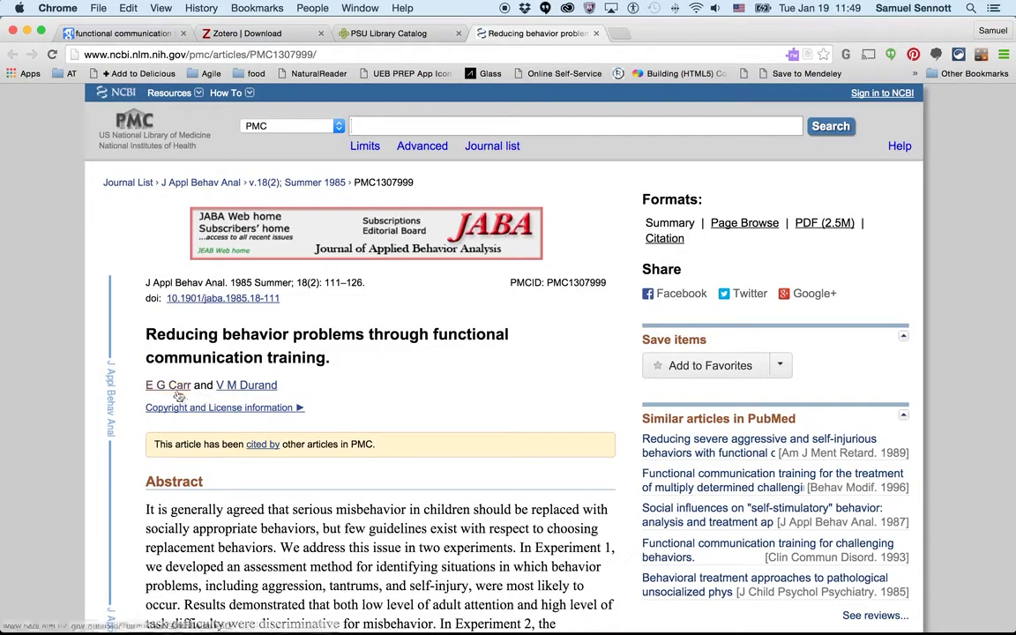
click(146, 33)
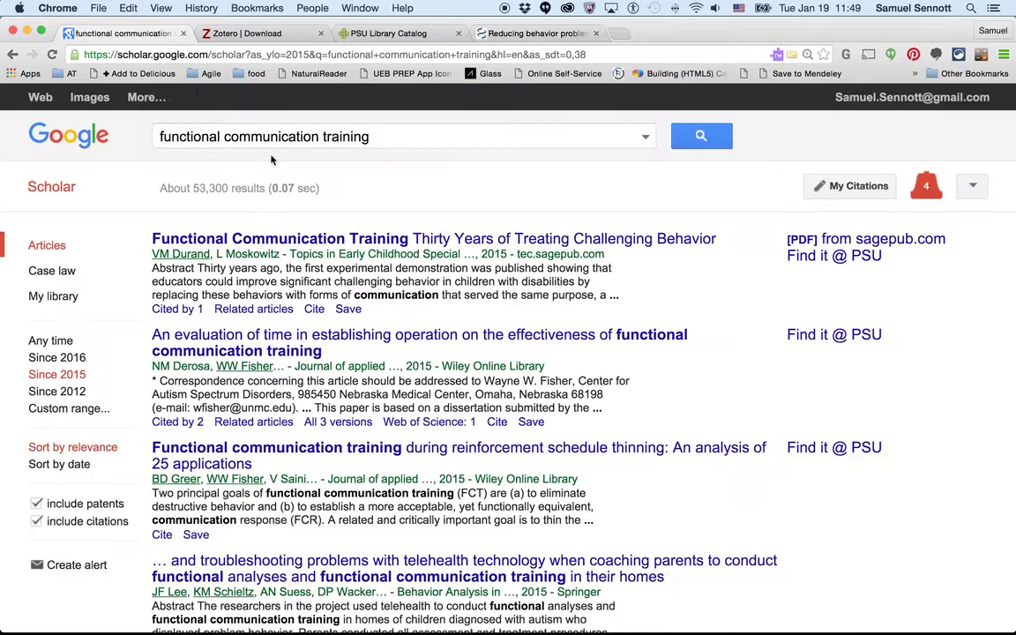
click(359, 240)
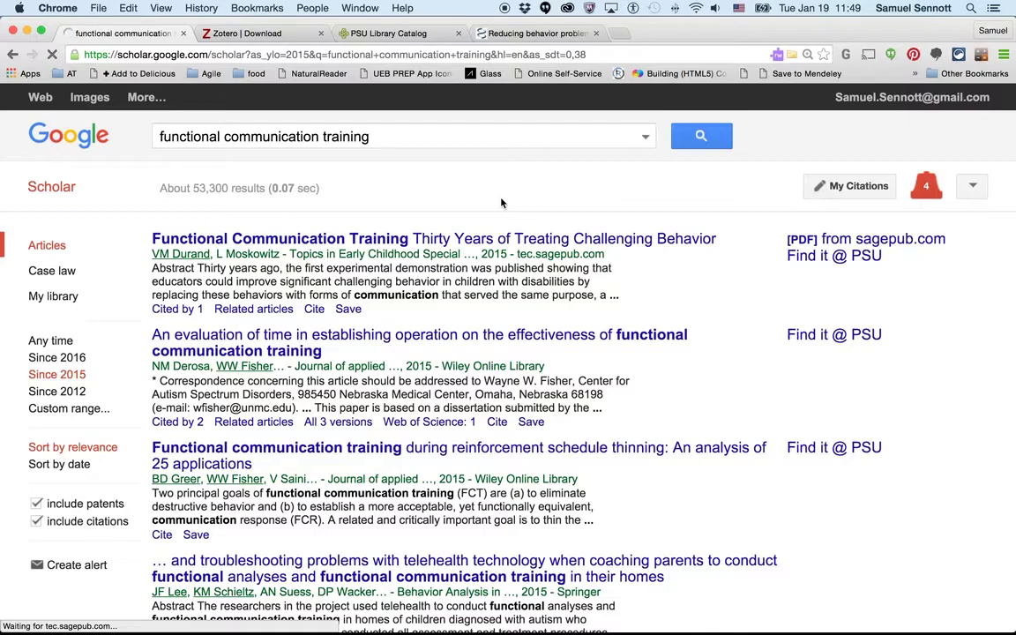
Browse the other functional communication training articles in the since-2015 results while the opened article loads.
scroll(501, 203, down, 5)
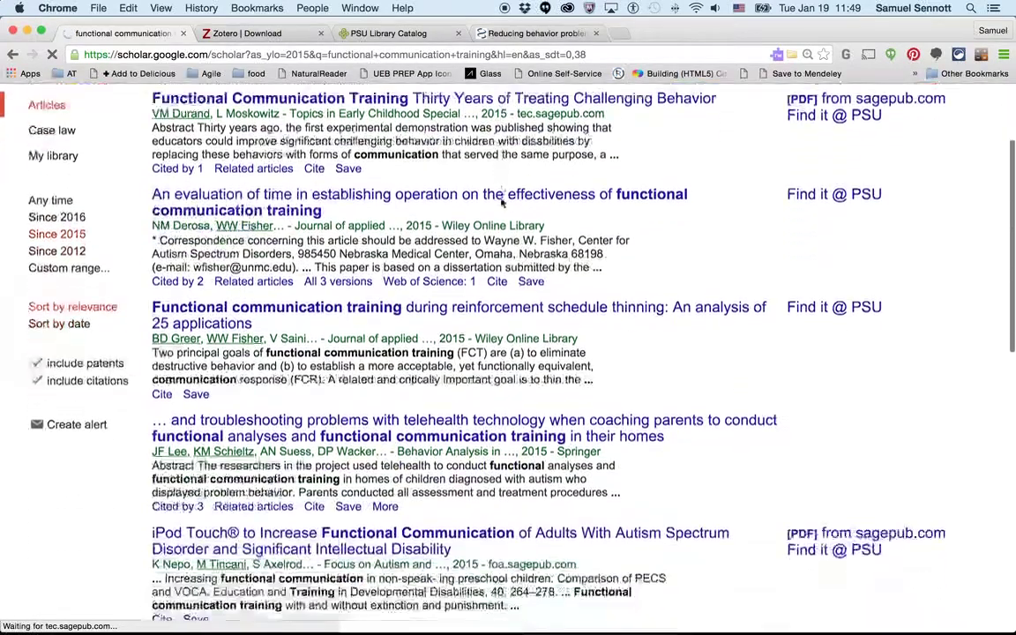
scroll(501, 203, down, 3)
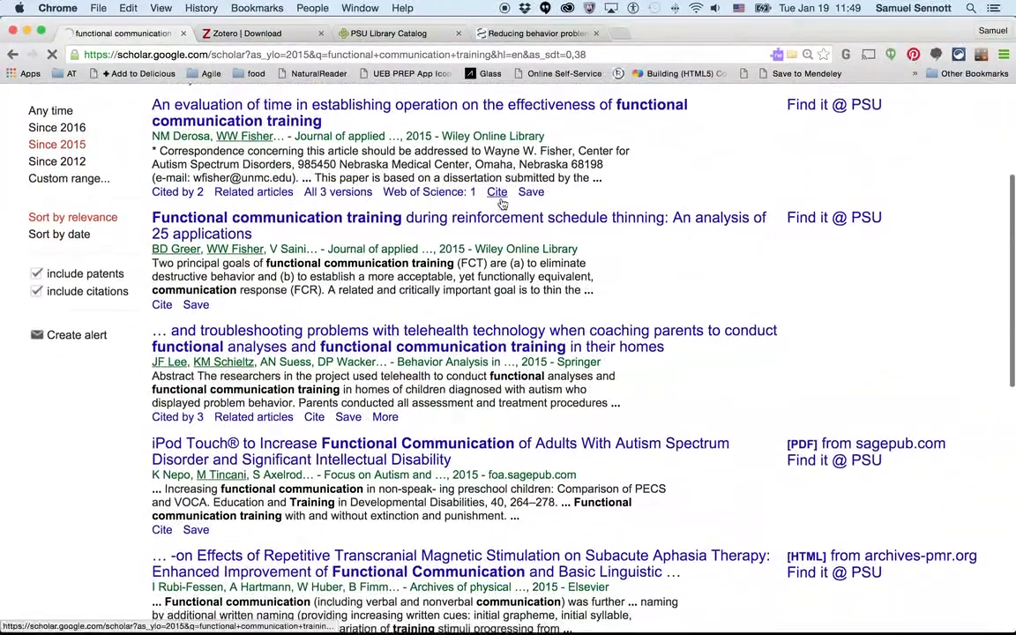
scroll(501, 203, down, 2)
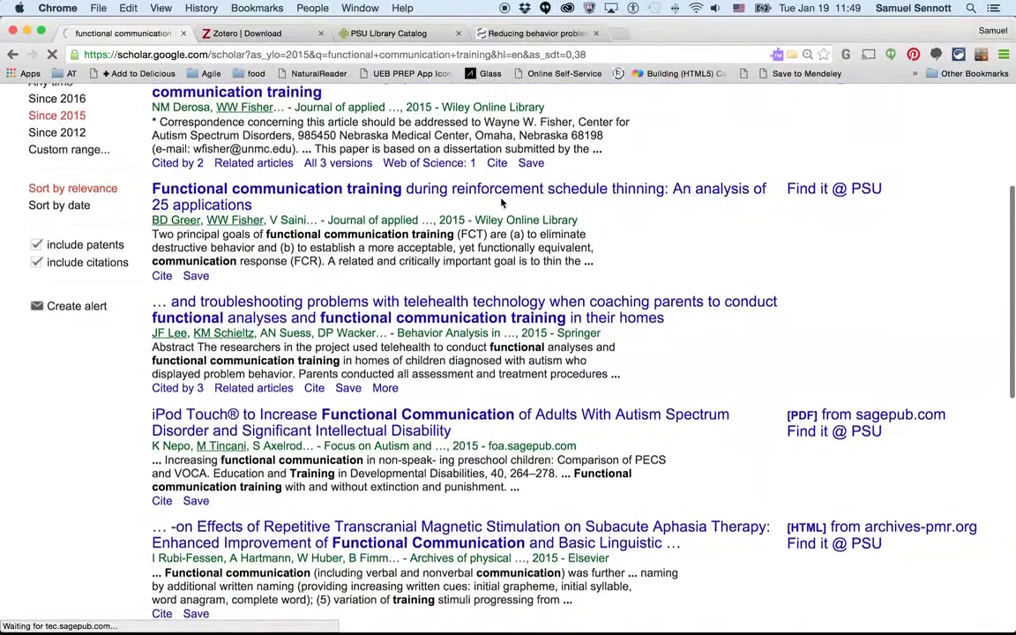
scroll(502, 203, down, 3)
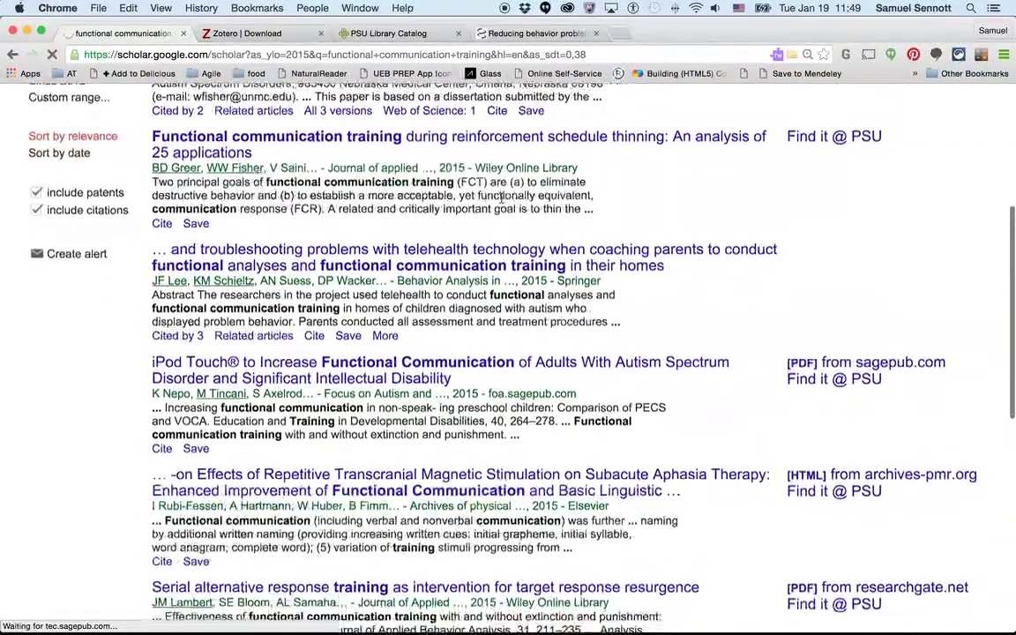
scroll(501, 201, down, 4)
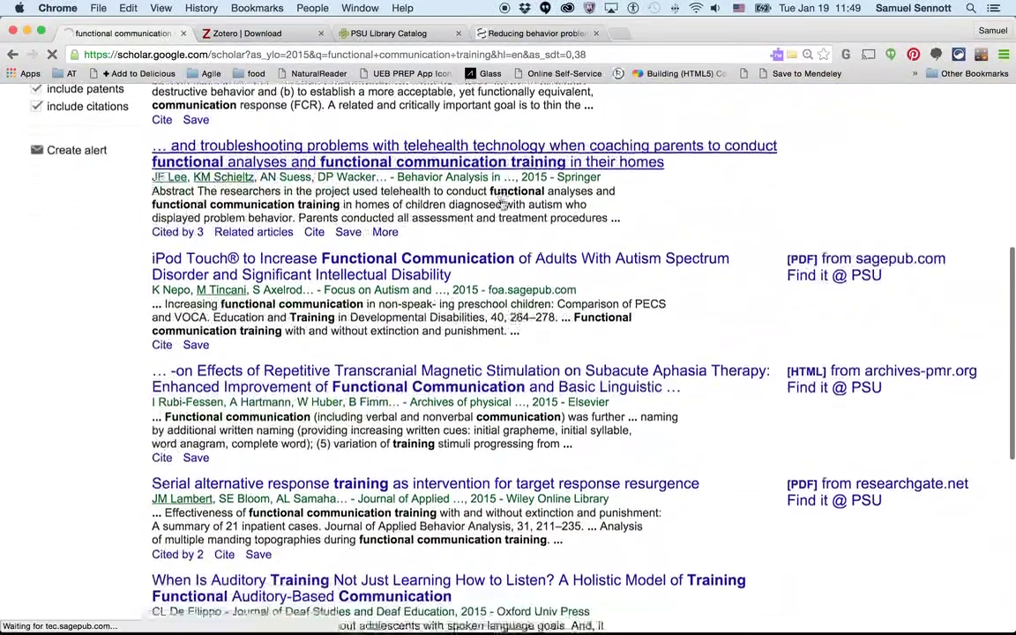
Close the PubMed Central article and go back from the PSU Library record to its Scholar list of versions.
scroll(501, 203, up, 10)
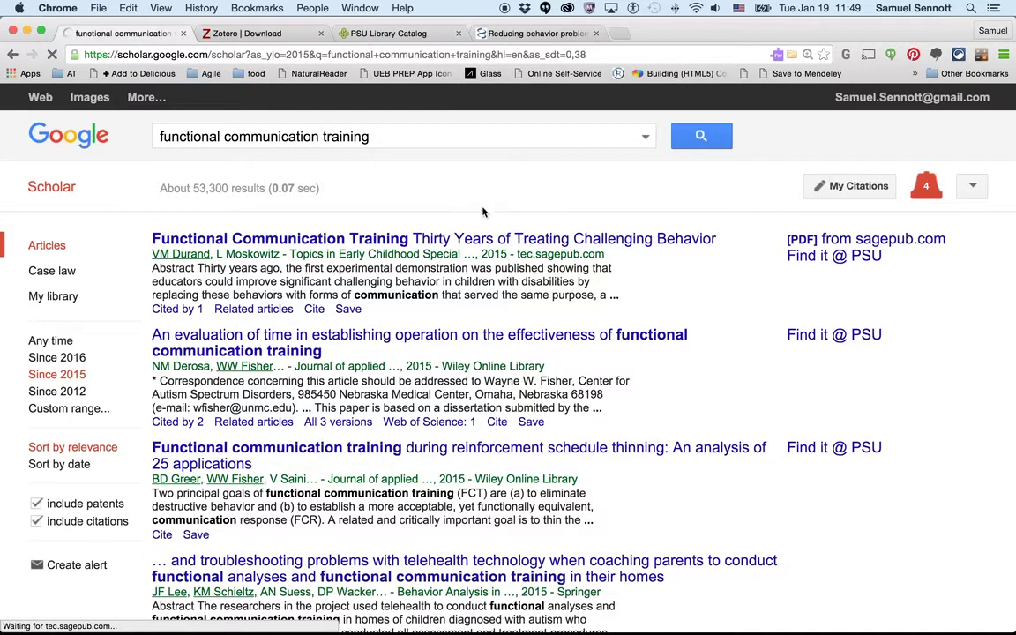
click(530, 34)
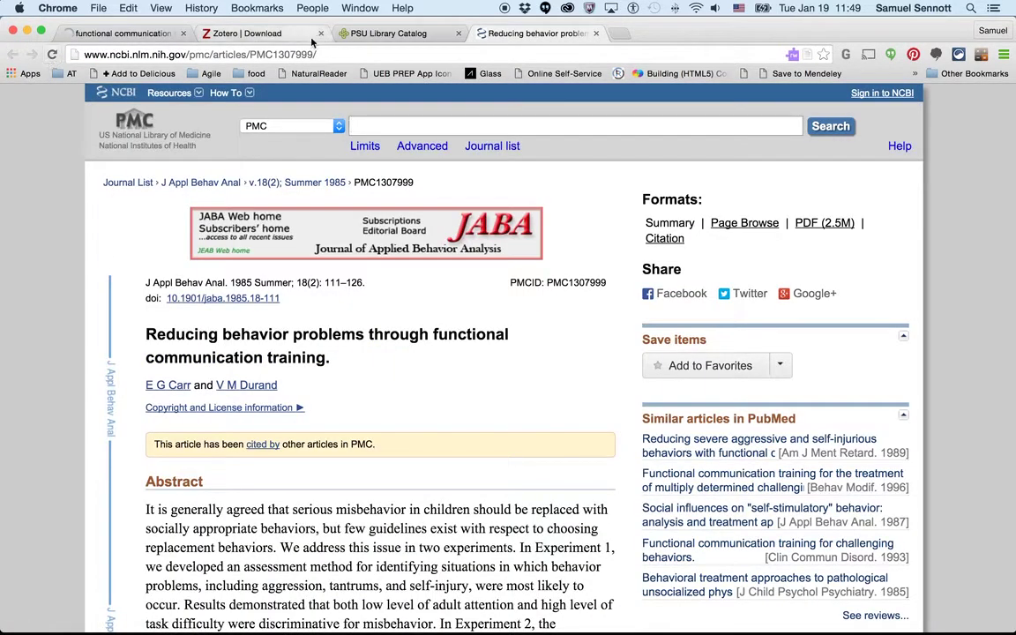
click(283, 55)
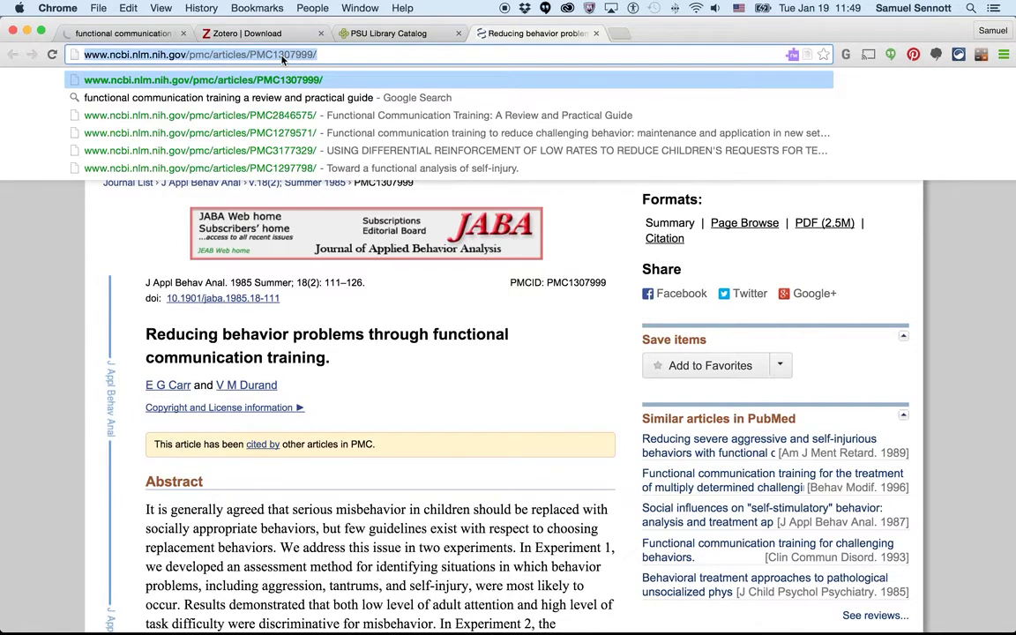
key(super+w)
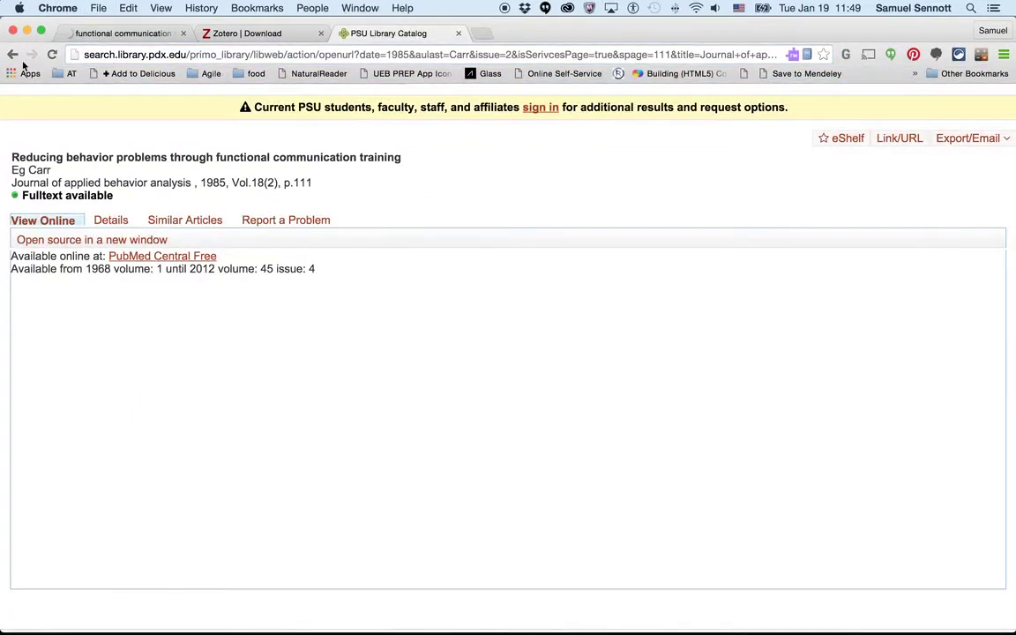
click(12, 54)
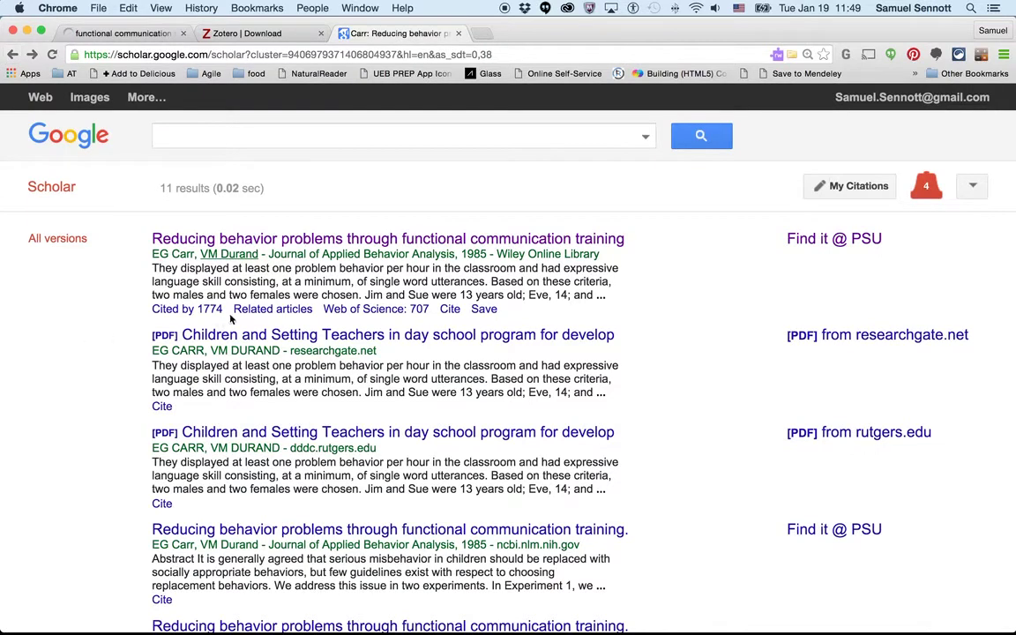
Open the articles citing "Reducing behavior problems through functional communication training" and limit them to those since 2015.
click(172, 309)
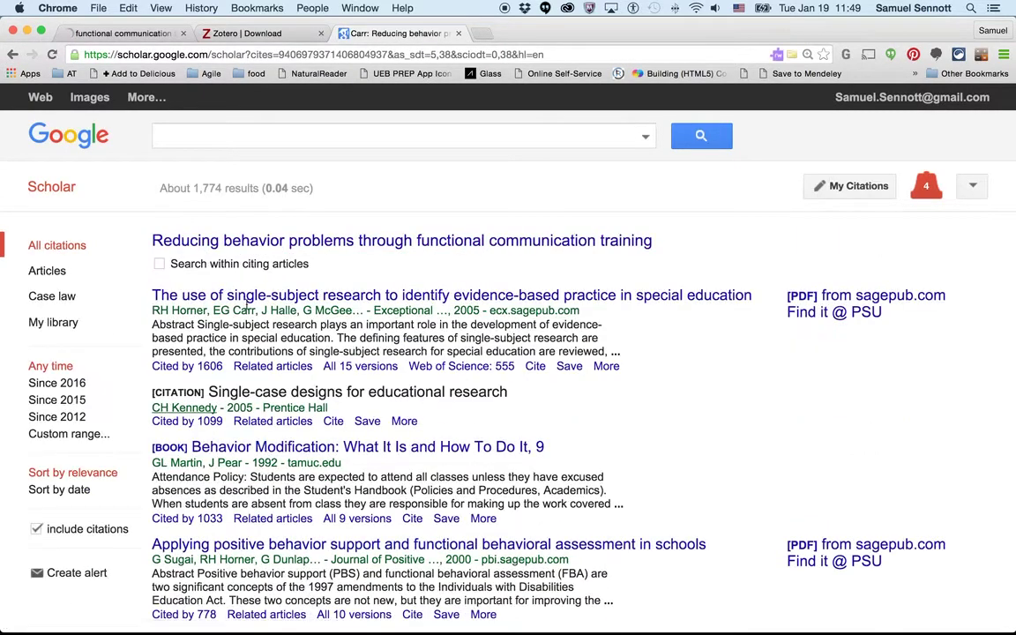
scroll(264, 414, down, 1)
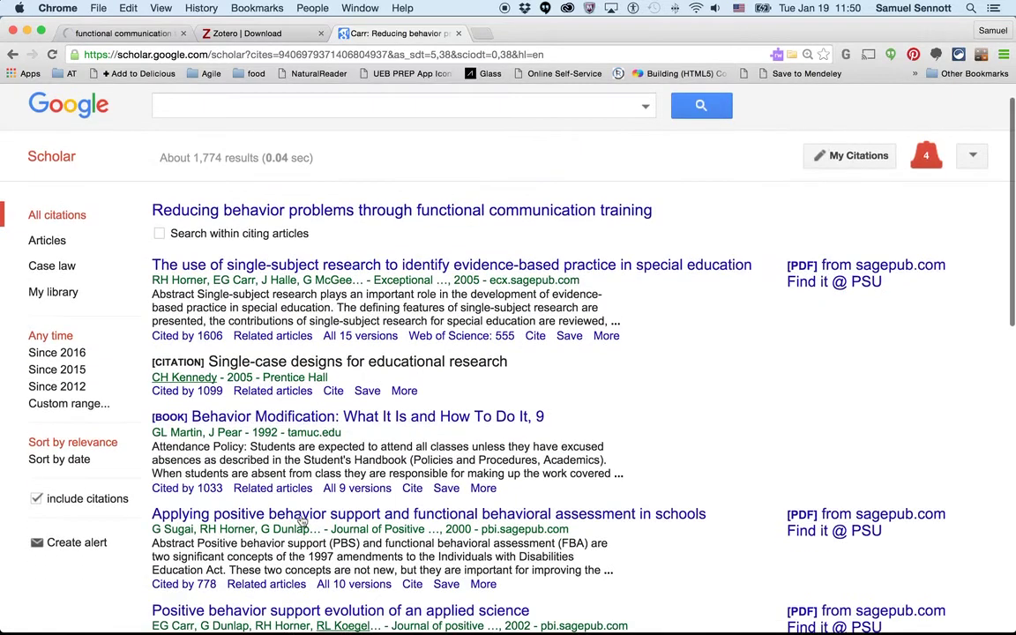
scroll(308, 529, down, 4)
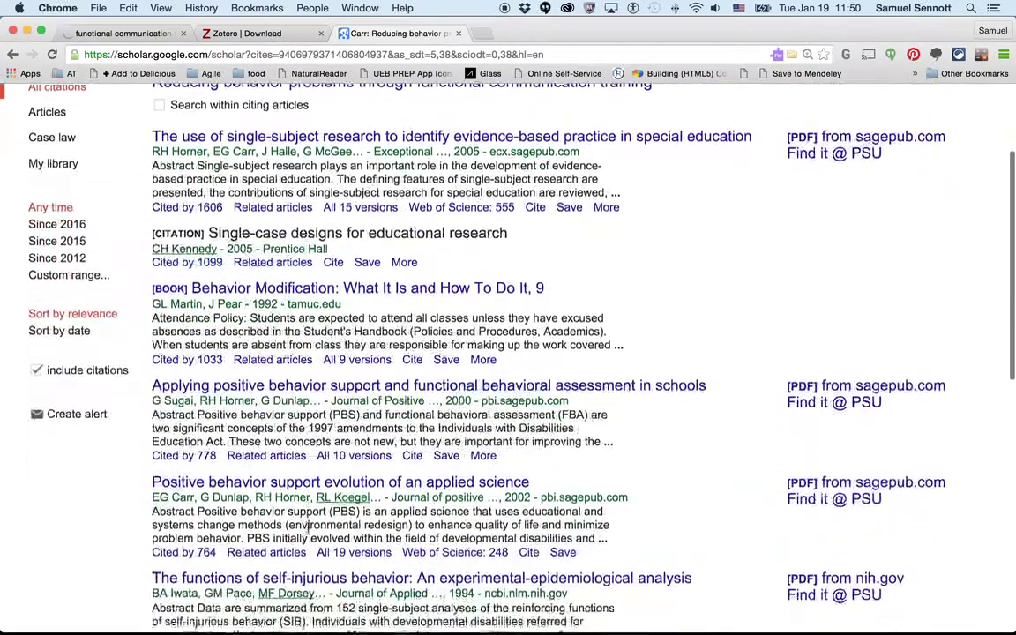
click(76, 246)
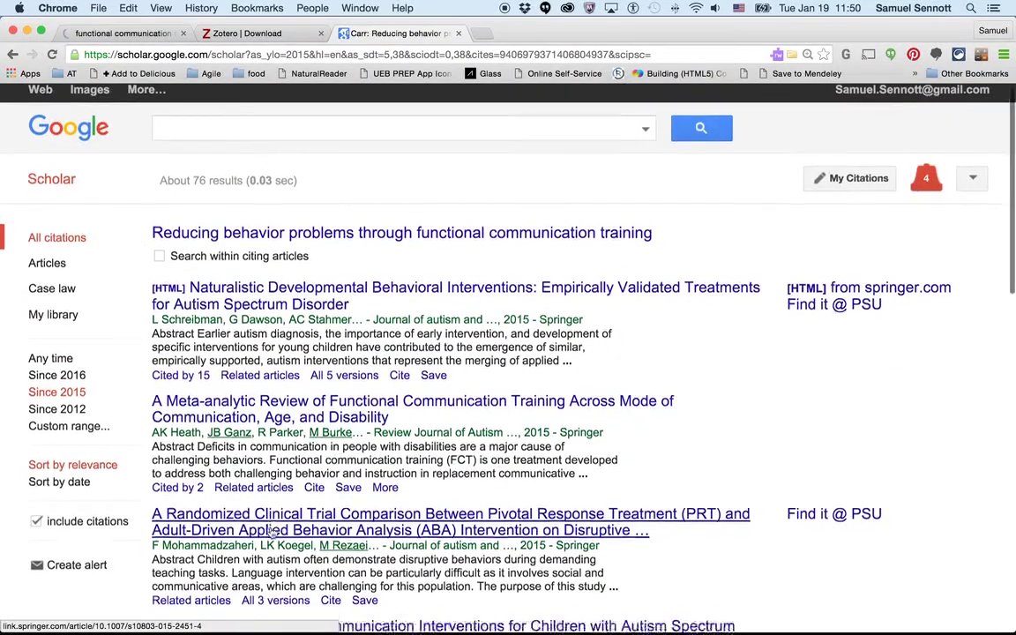
scroll(273, 532, down, 3)
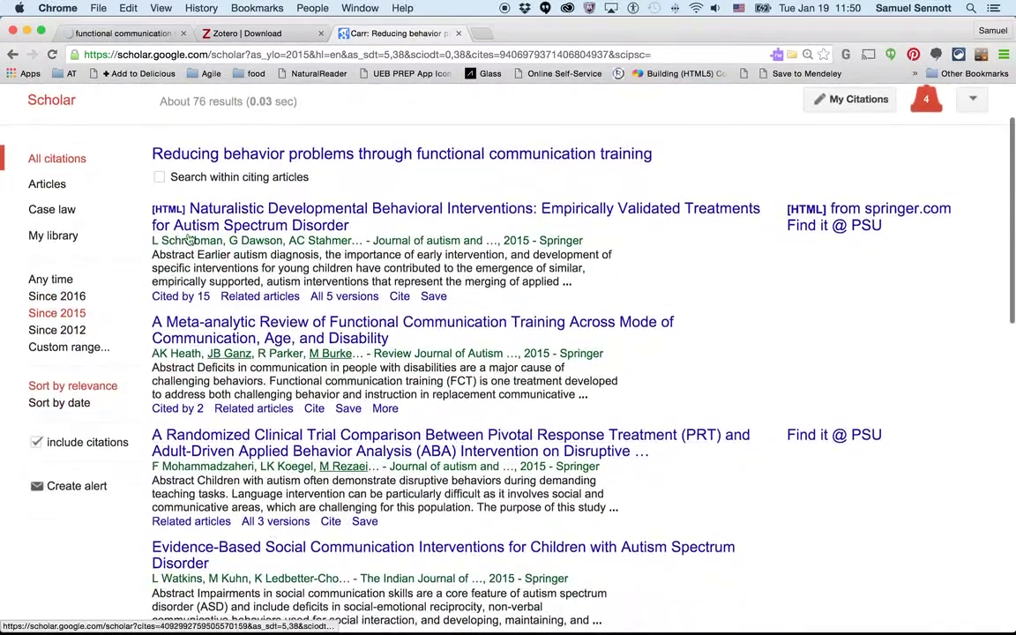
Return to the functional communication training search results and widen the date filter to articles since 2012.
click(145, 40)
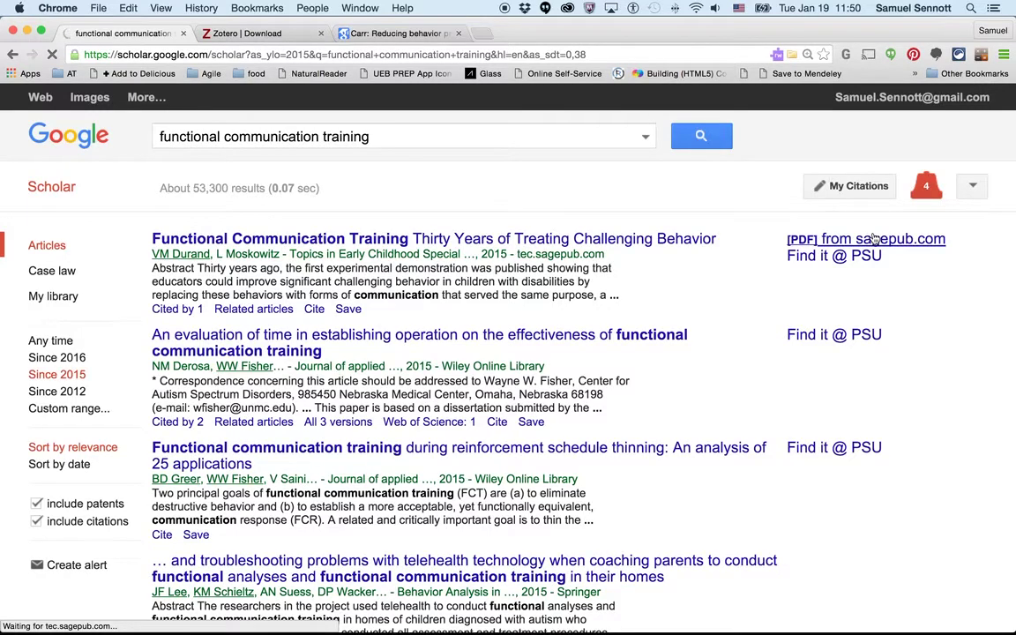
scroll(589, 283, down, 3)
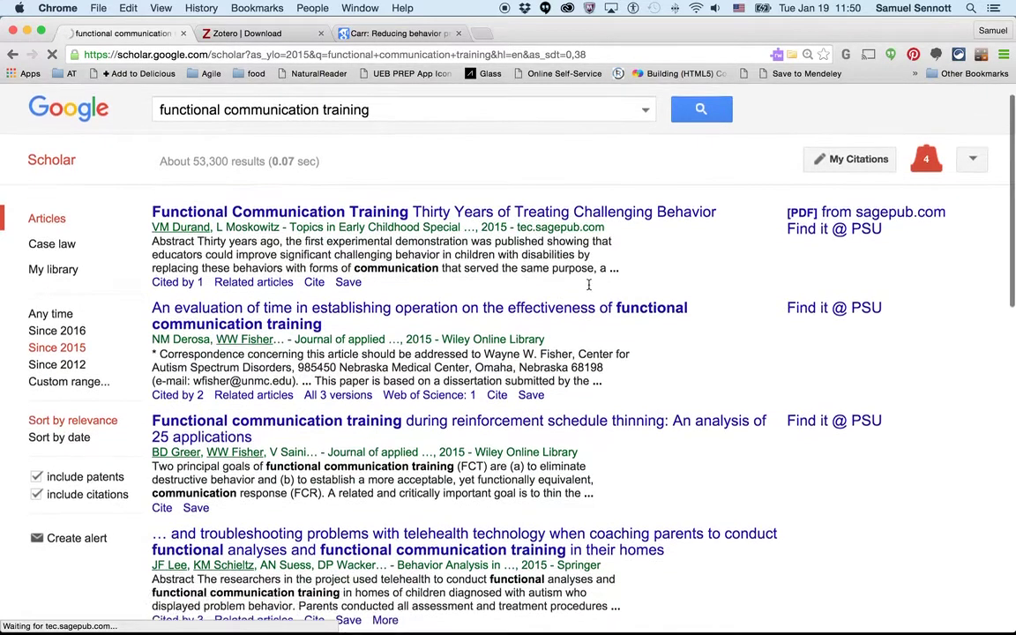
scroll(589, 283, down, 10)
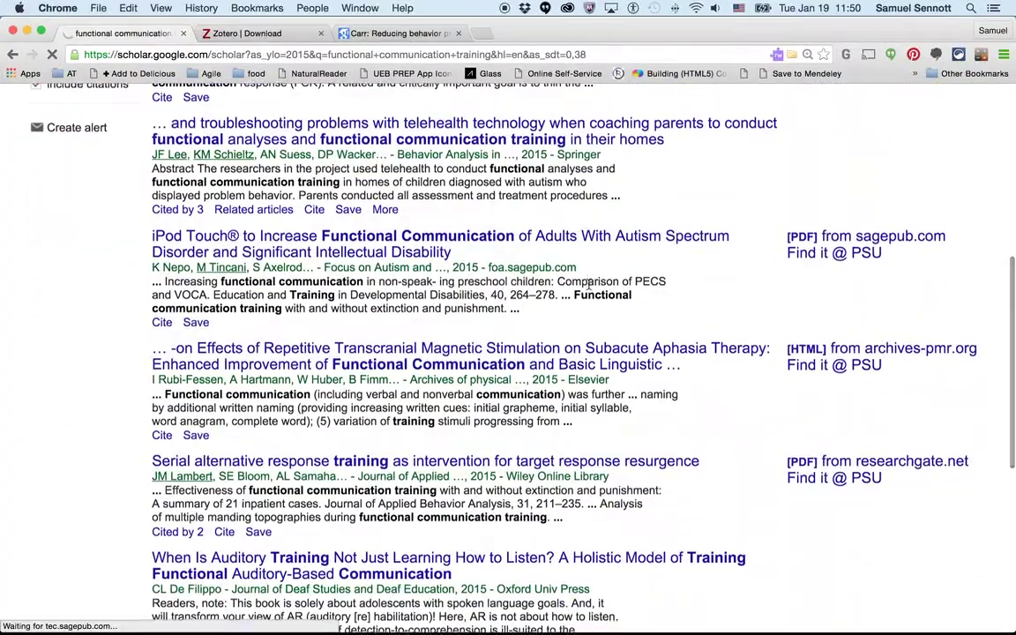
scroll(589, 283, down, 10)
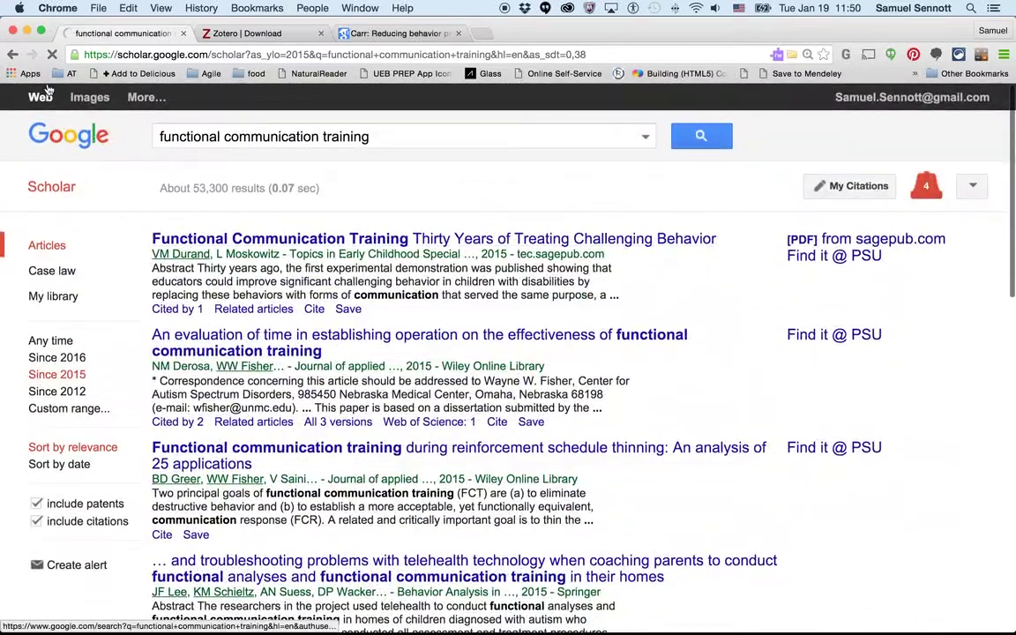
click(73, 396)
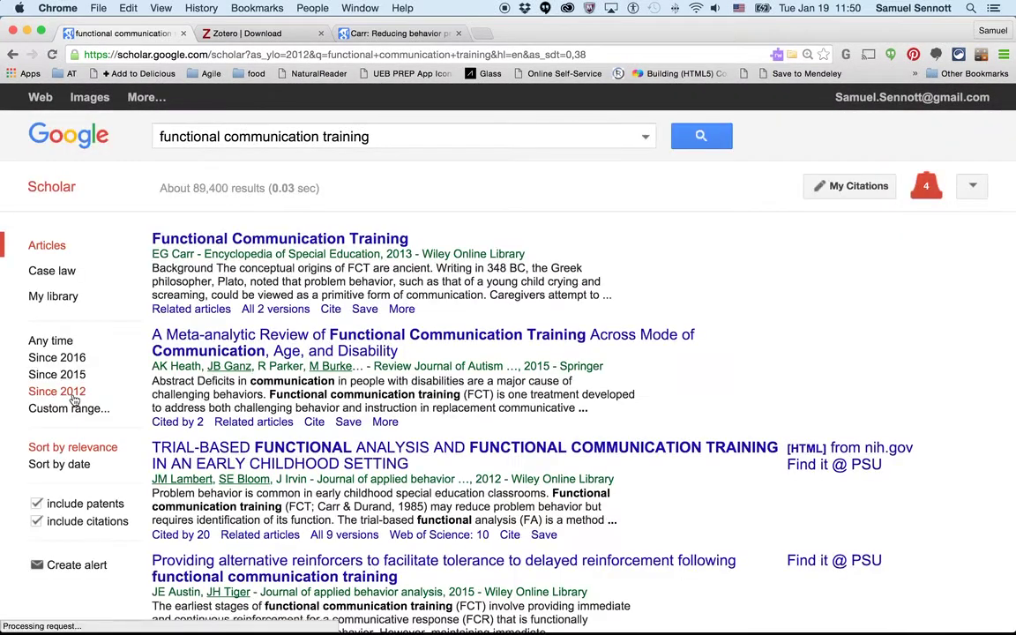
scroll(211, 415, down, 2)
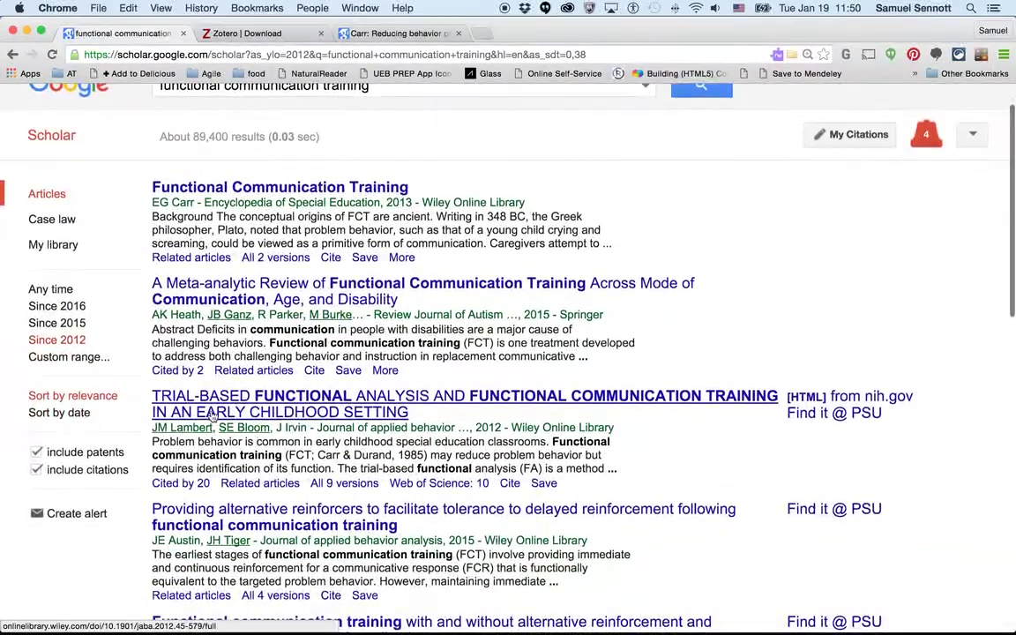
scroll(279, 264, down, 1)
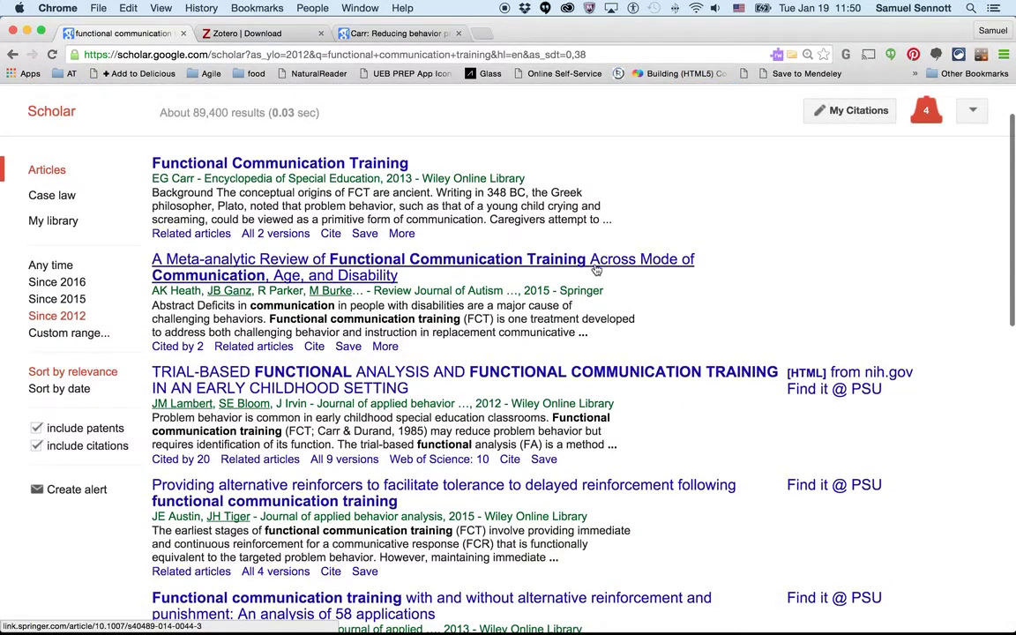
Open "A Meta-analytic Review of Functional Communication Training Across Mode of Communication, Age, and Disability", close its page preview and look over the abstract.
click(407, 259)
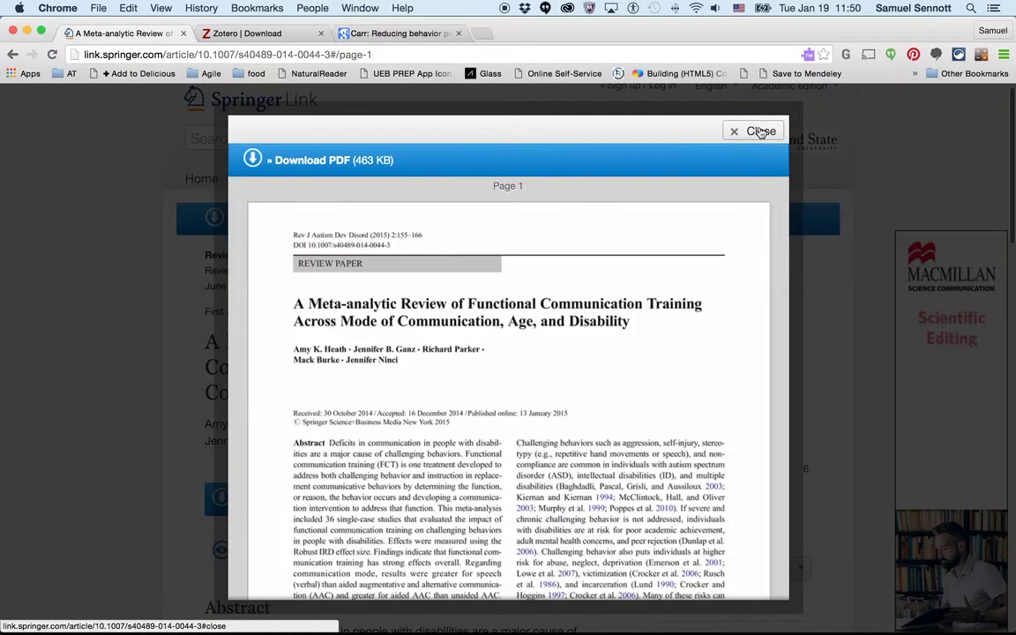
click(760, 133)
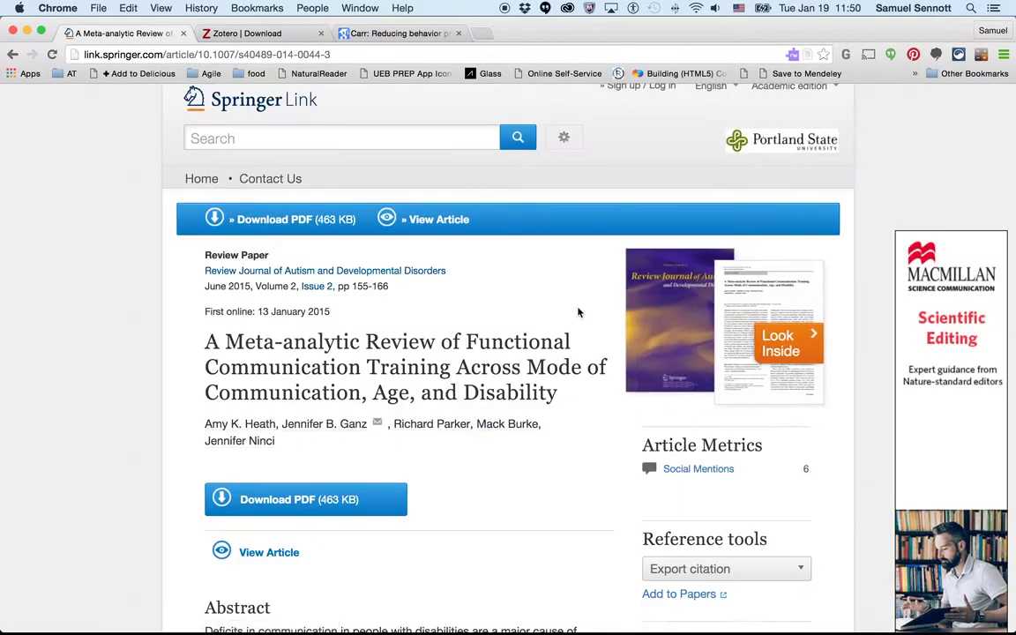
scroll(577, 282, down, 4)
scroll(578, 312, down, 3)
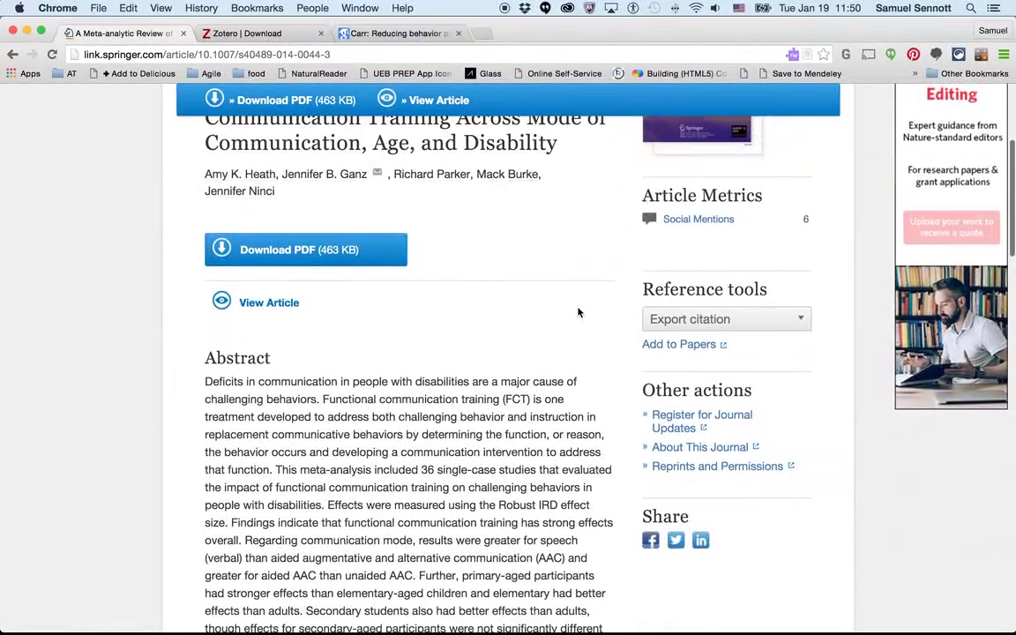
scroll(577, 312, up, 5)
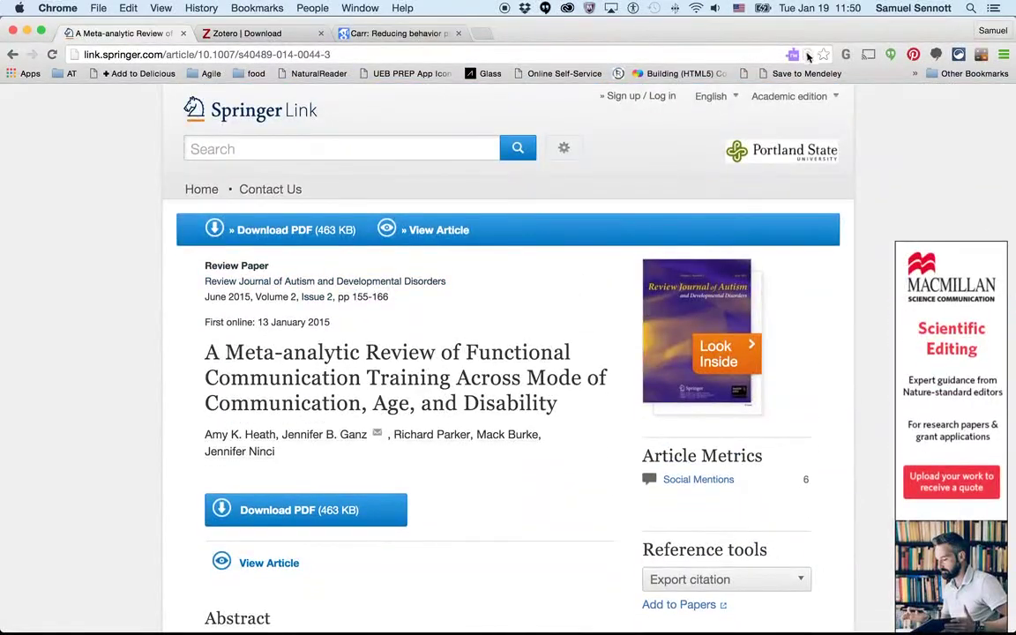
Save the meta-analytic review with its full-text PDF to the functional communication training collection and switch to Zotero.
click(808, 55)
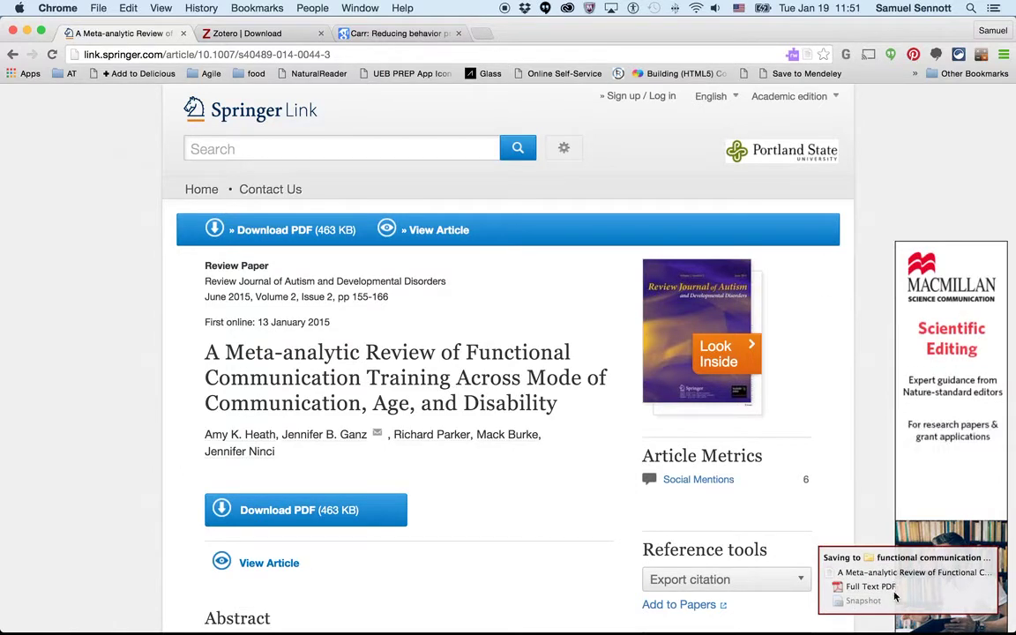
key(super+Tab)
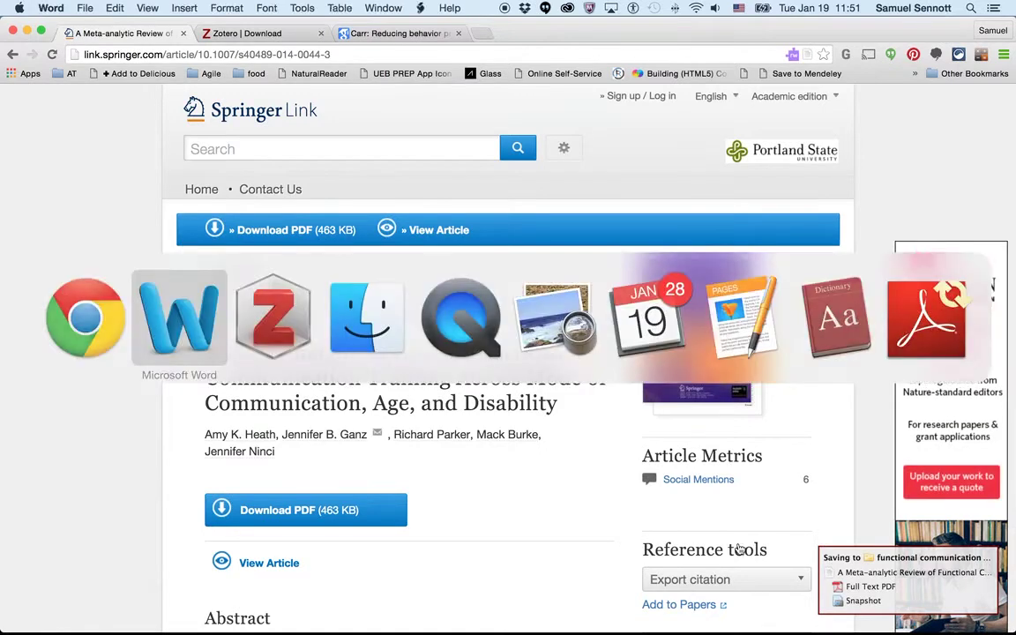
key(super+Tab)
key(super+Tab)
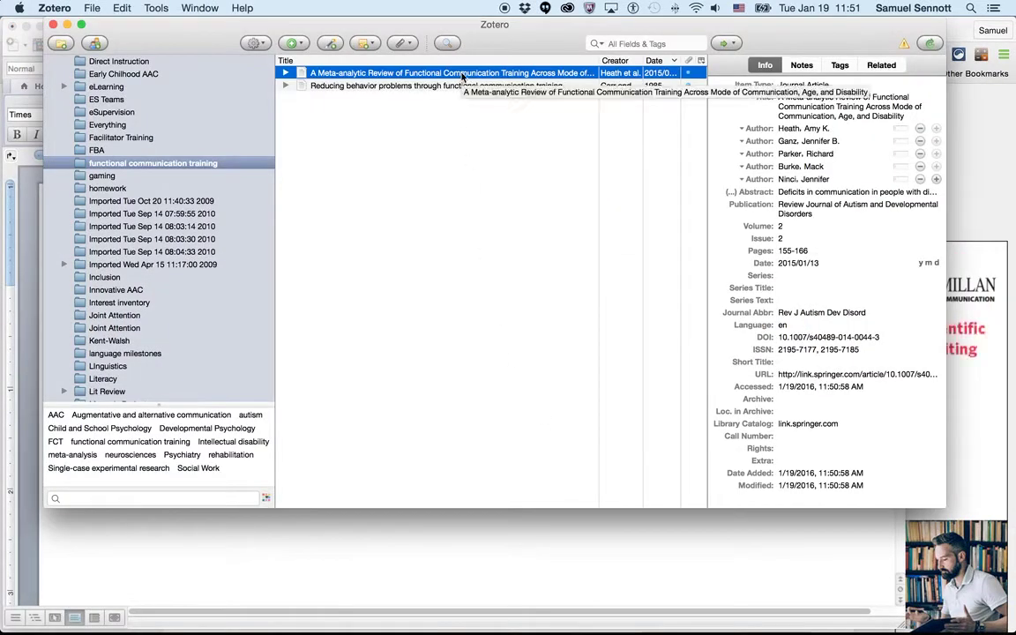
Create a bibliography from both articles in the functional communication training collection and copy it to the clipboard.
click(462, 105)
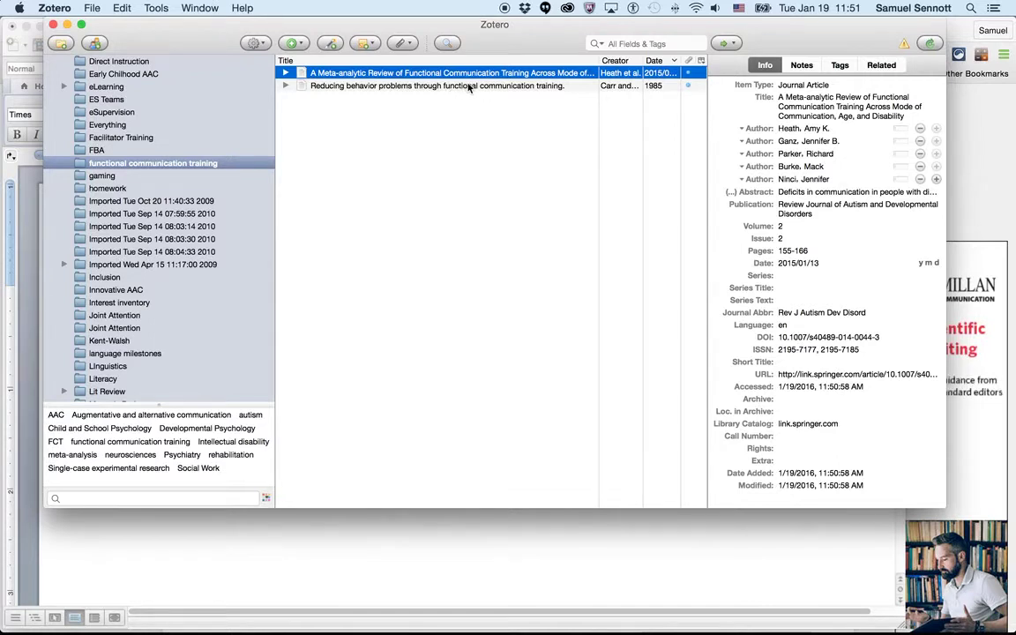
shift+click(468, 87)
right_click(468, 87)
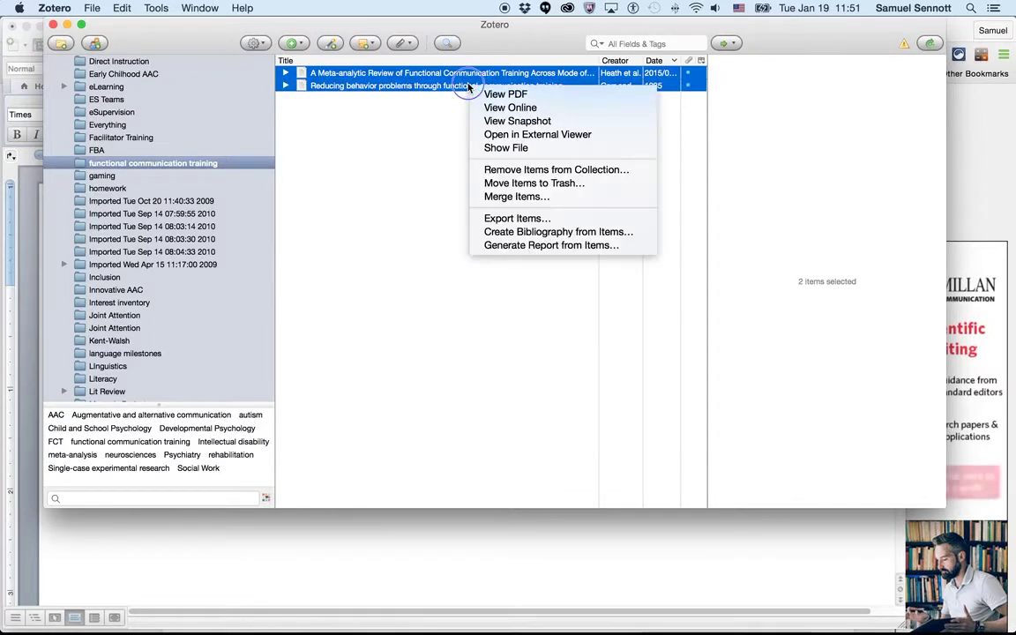
click(520, 232)
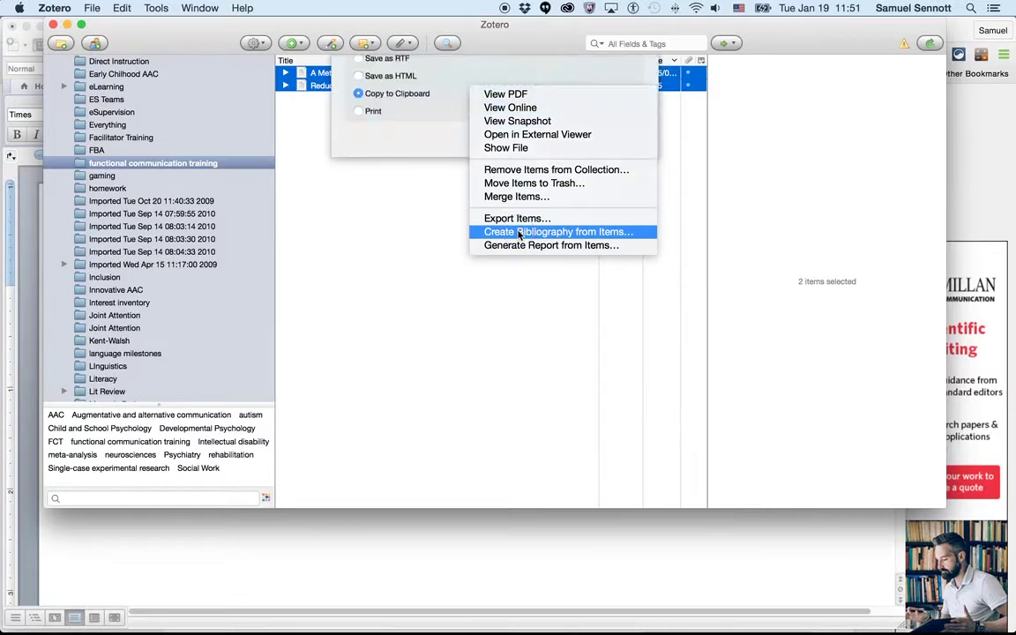
click(622, 378)
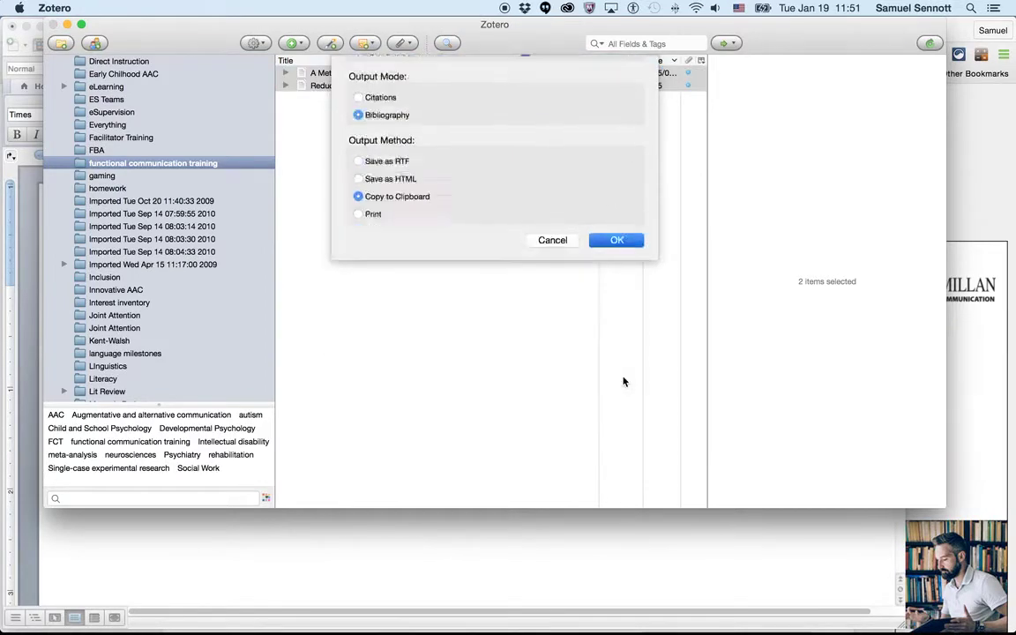
Switch to Word and replace the entire document content with the copied two-article bibliography.
key(super+Tab)
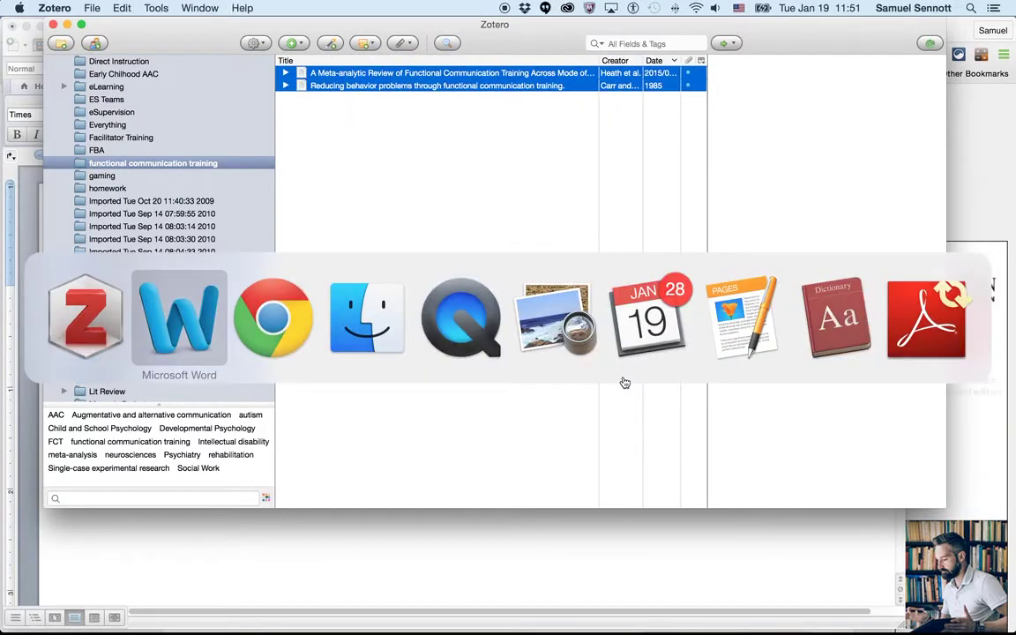
text(Carr, E. G., & Durand, V. M. (1985). Reducing behavior problems through functional communication training. Journal of Applied Behavior Analysis, 18(2), 111–126.)
key(super+a)
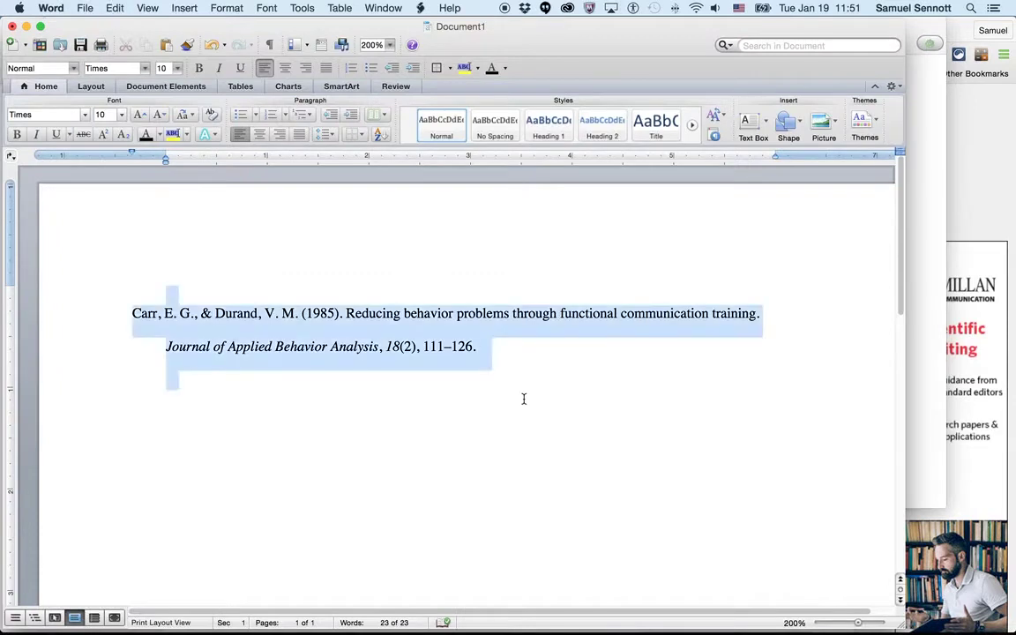
key(BackSpace)
key(super+v)
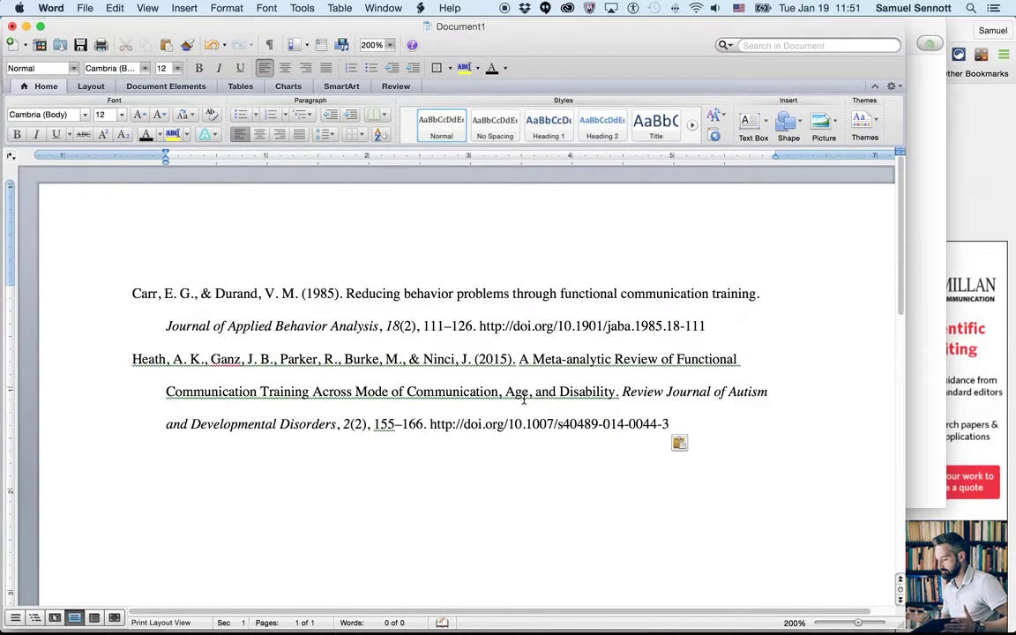
Delete the doi.org links from the ends of both references.
drag(687, 426, 431, 431)
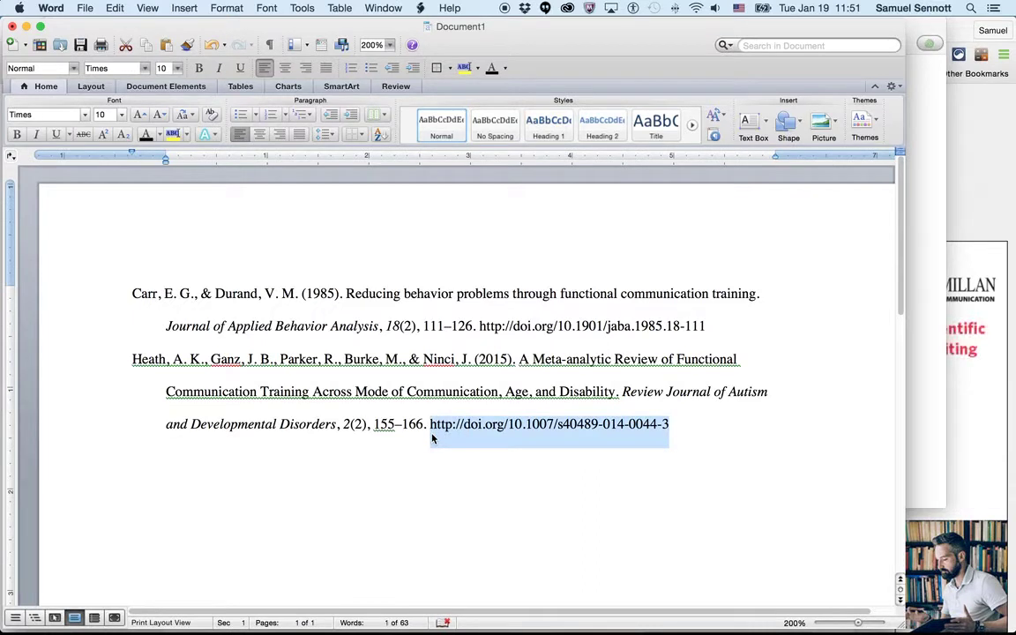
key(BackSpace)
drag(706, 327, 494, 328)
key(BackSpace)
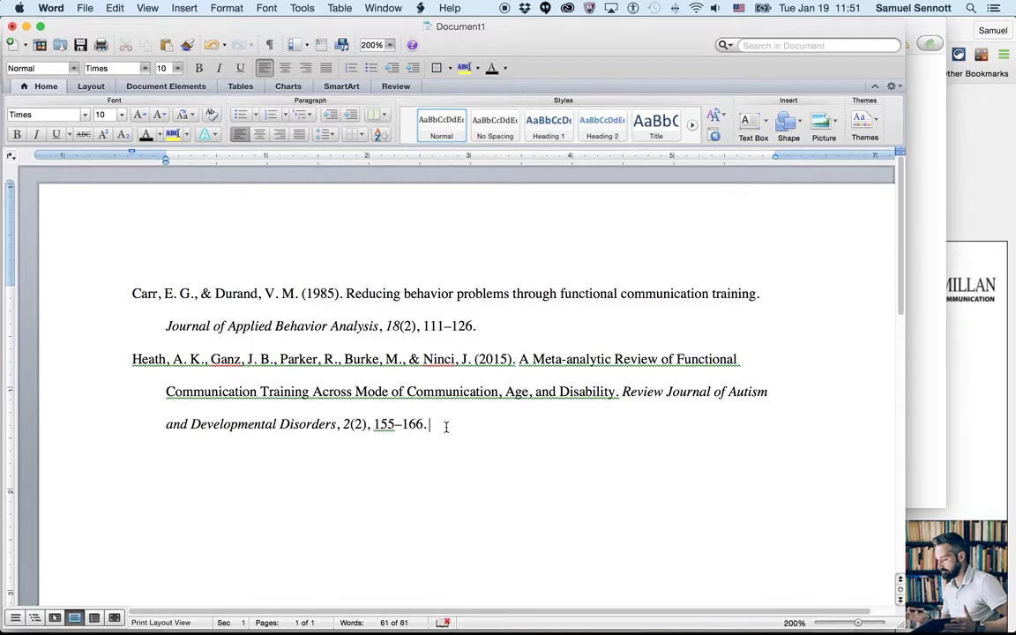
Switch to Chrome and view the Zotero download page's options for Firefox and Zotero Standalone.
key(super+Tab)
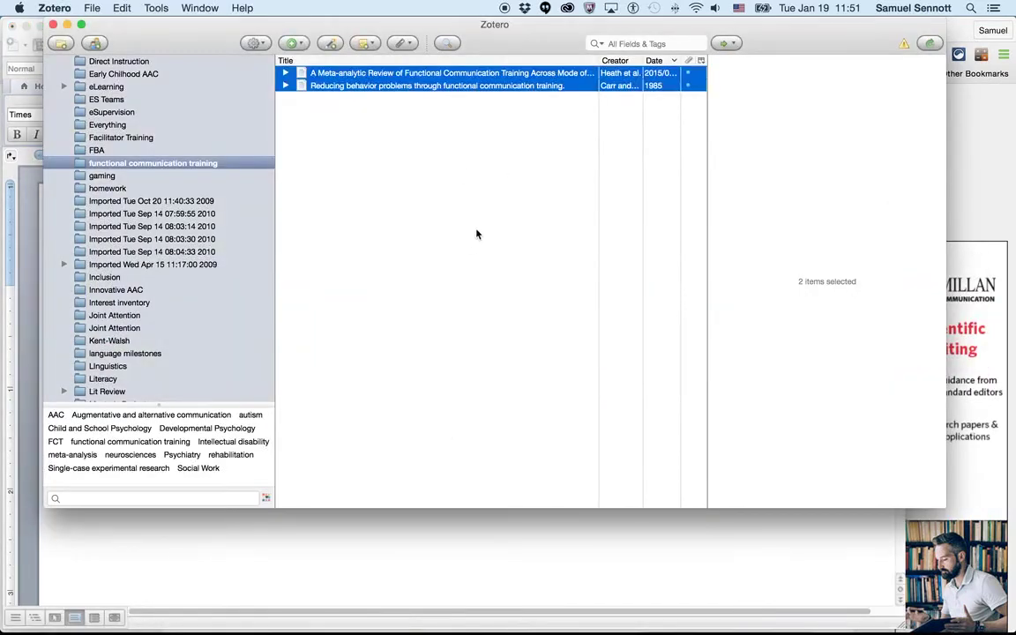
key(super+Tab)
key(super+Tab)
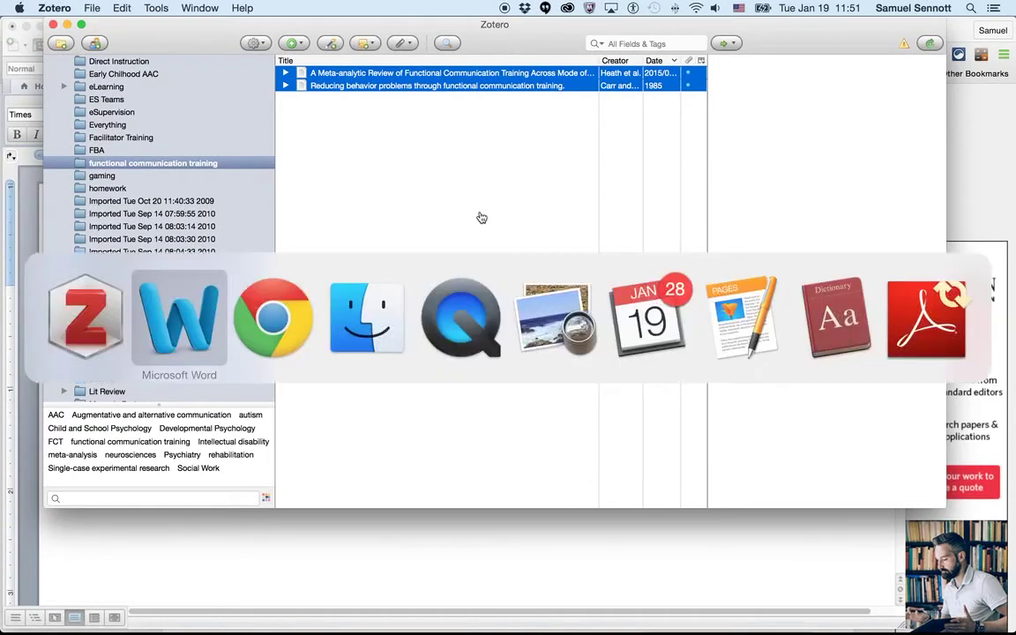
click(275, 34)
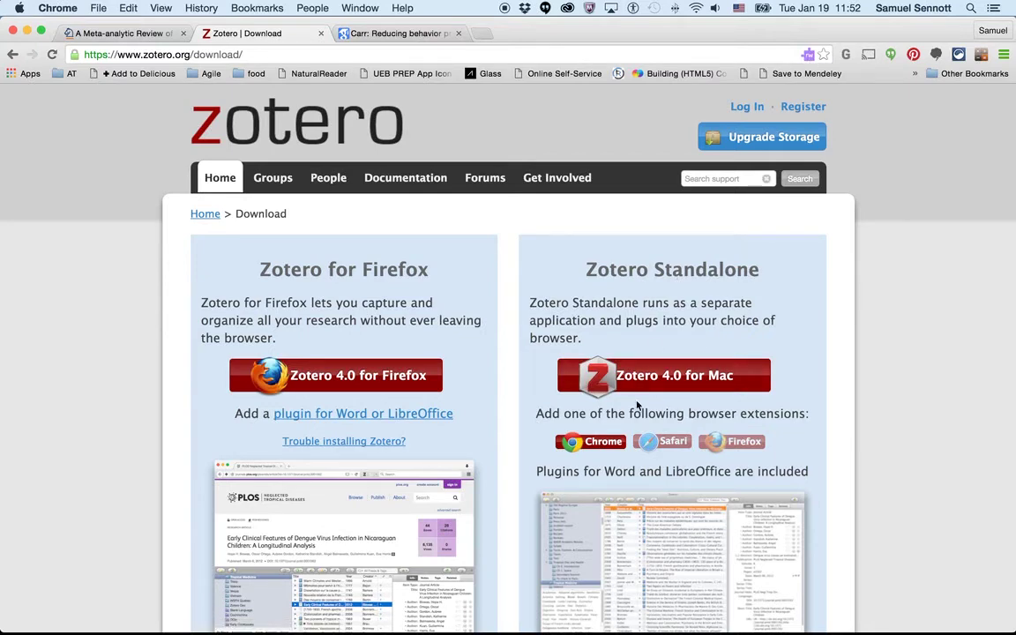
scroll(637, 405, down, 1)
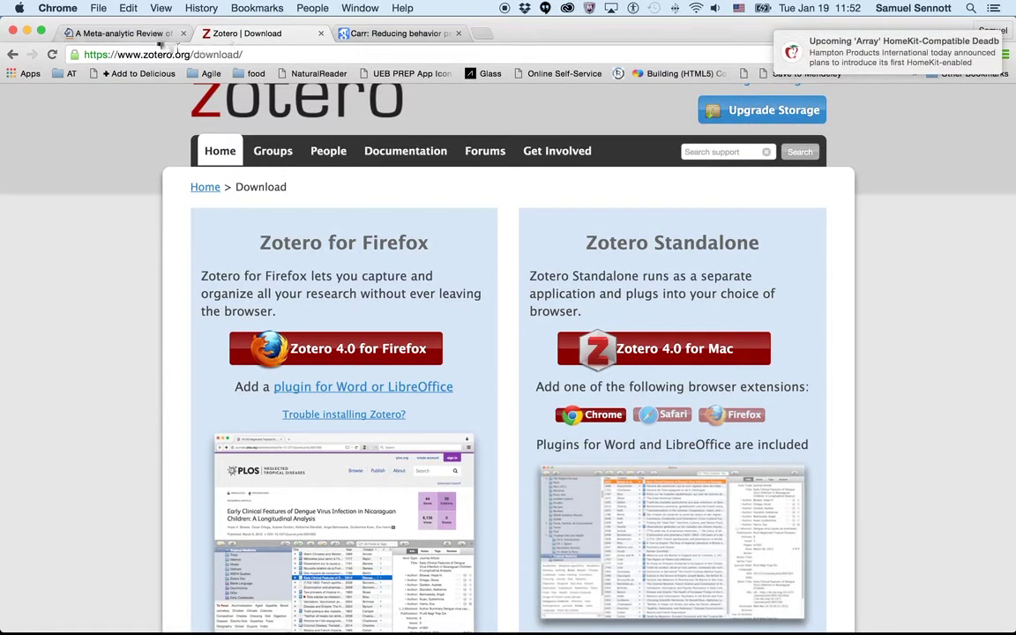
Open library.pdx.edu in a new browser tab and go to its Research Tools & Collections page.
key(super+t)
text(lib)
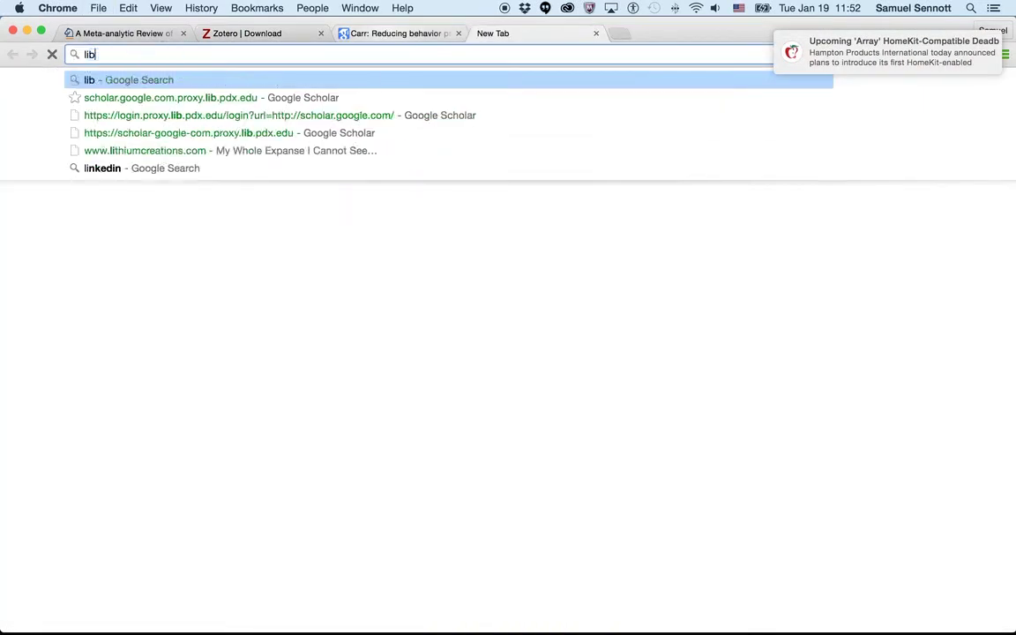
text(r)
key(Return)
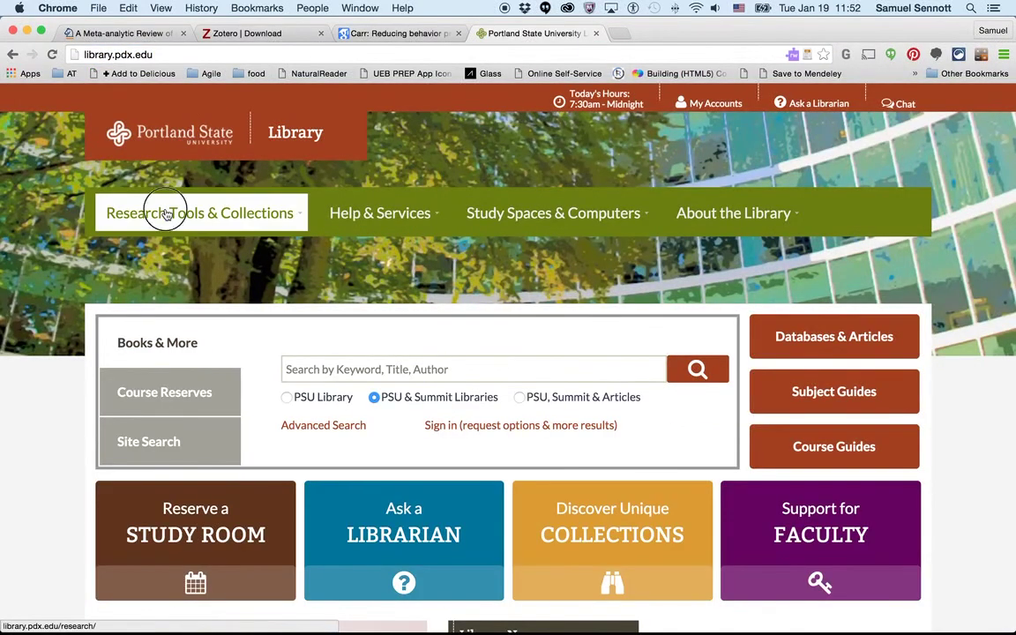
click(149, 213)
Open Google Scholar from the library's Find Books, Articles & More links.
mouse_move(183, 224)
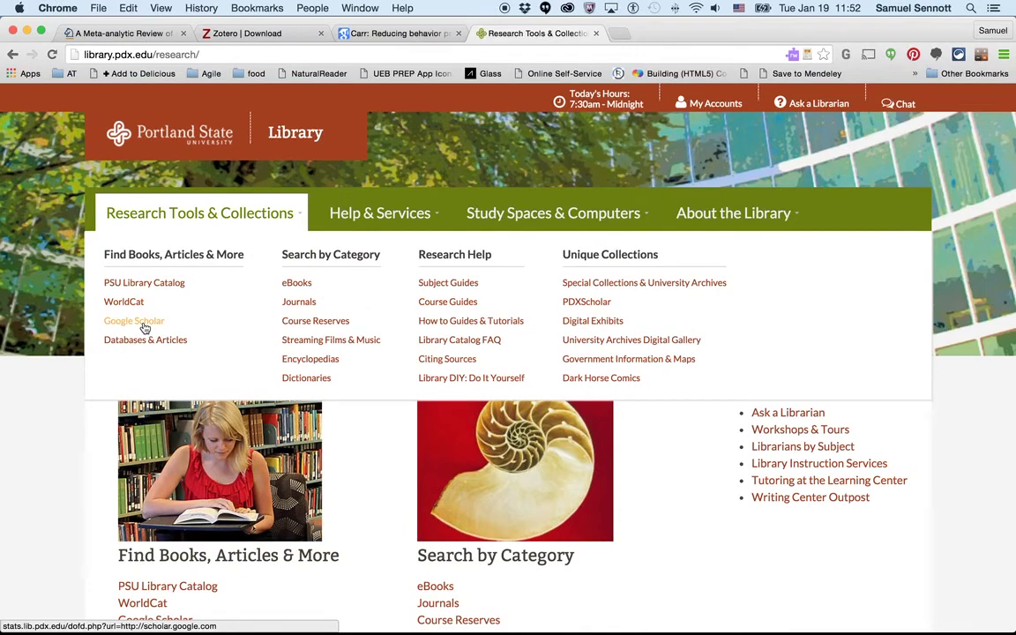
click(141, 283)
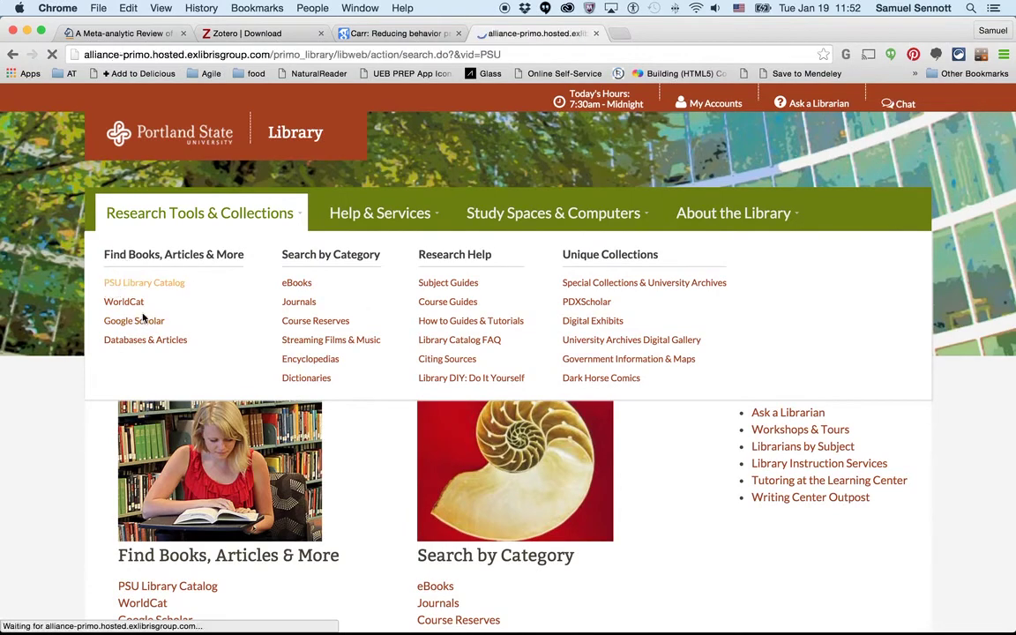
scroll(146, 325, left, 5)
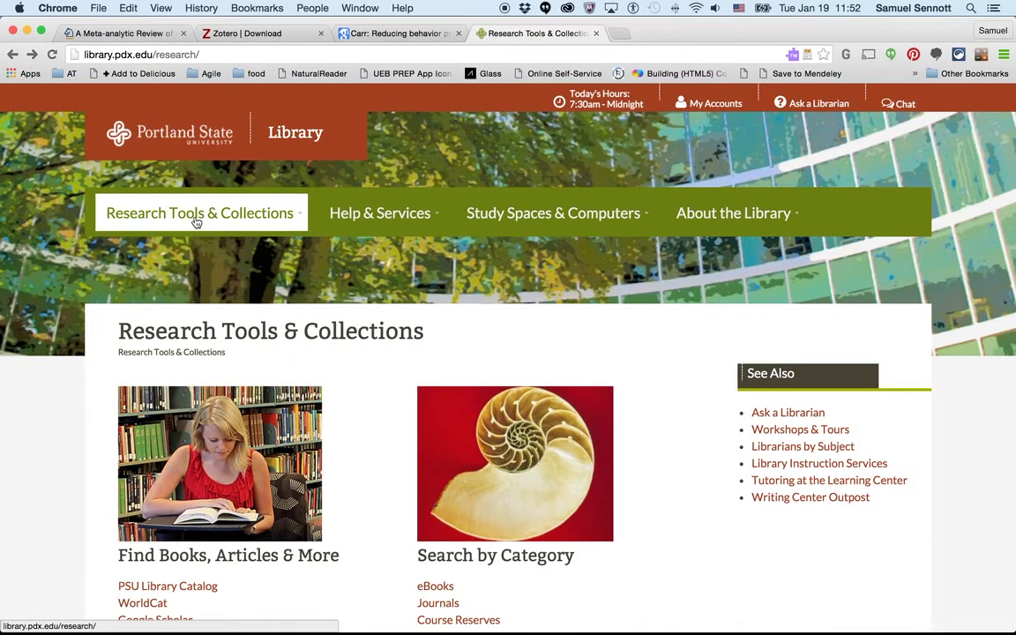
mouse_move(195, 215)
click(155, 321)
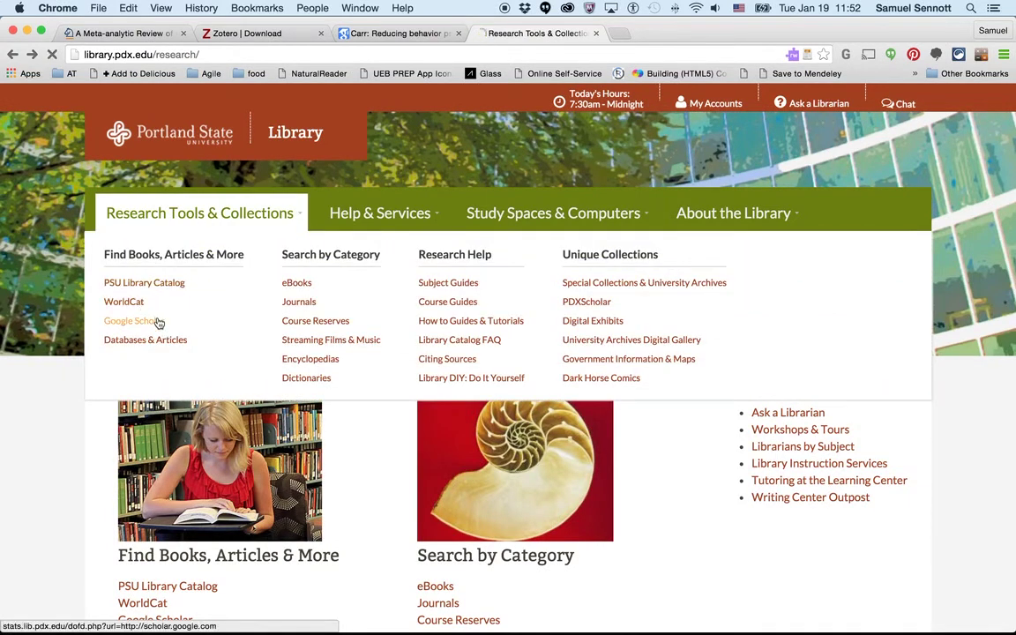
Load Google Scholar through the library proxy address scholar.google.com.proxy.lib.pdx.edu and switch to Zotero.
click(226, 57)
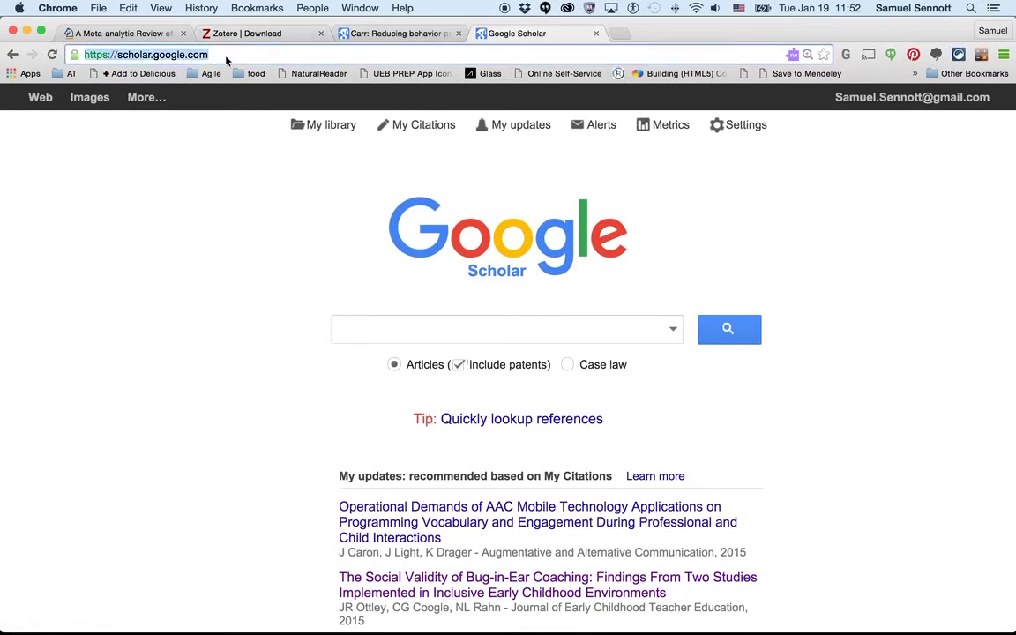
text(pr)
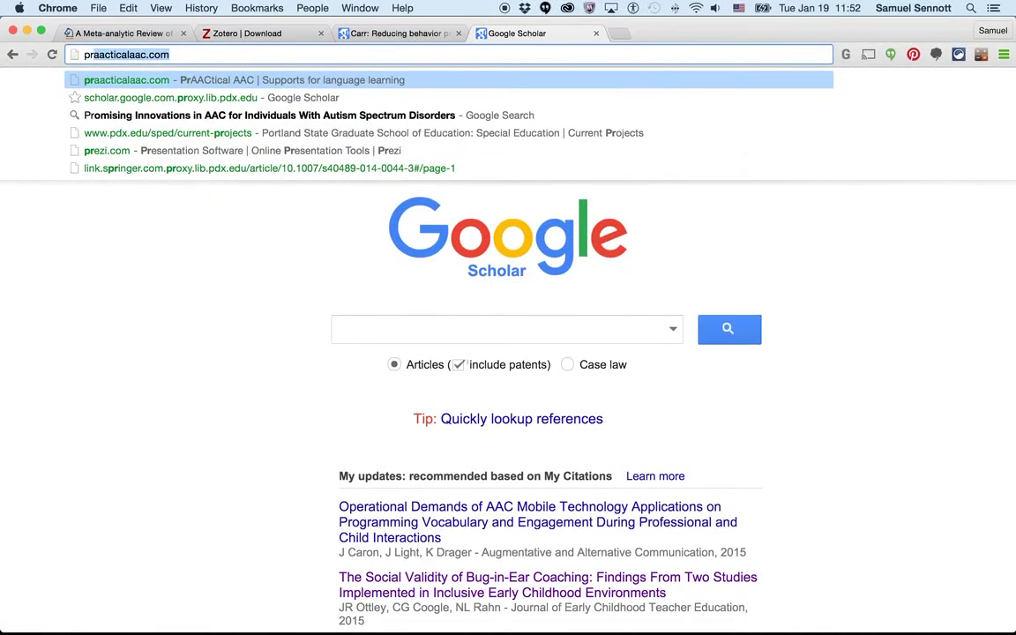
text(ox)
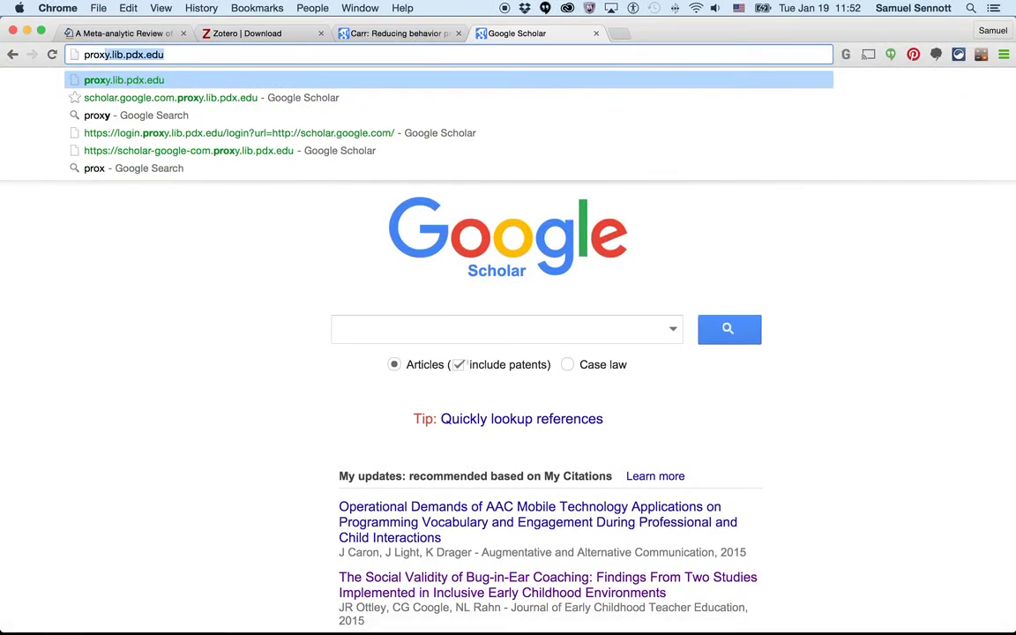
key(Down)
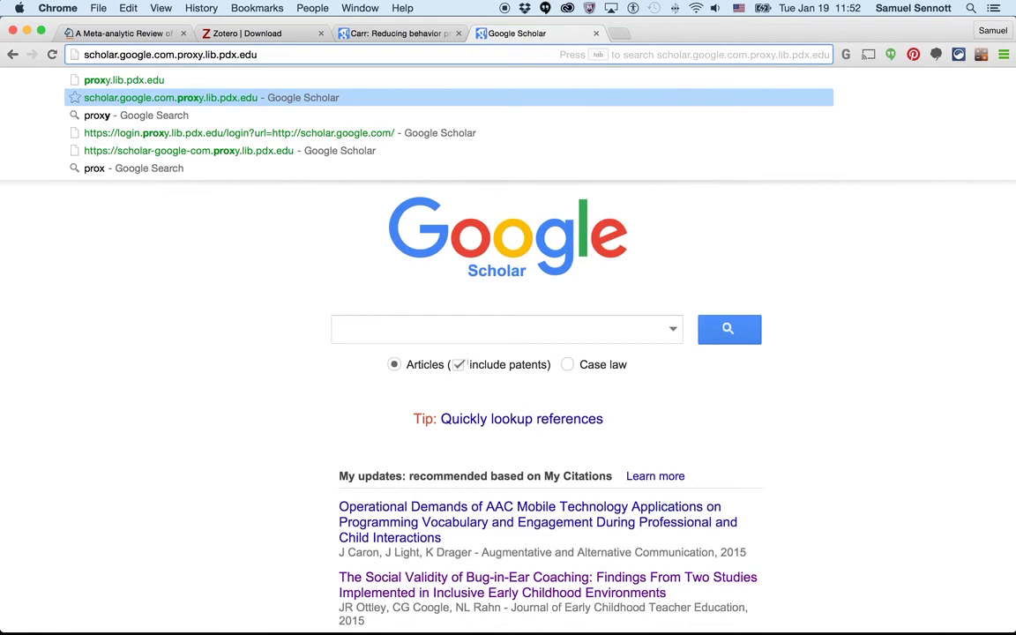
key(Return)
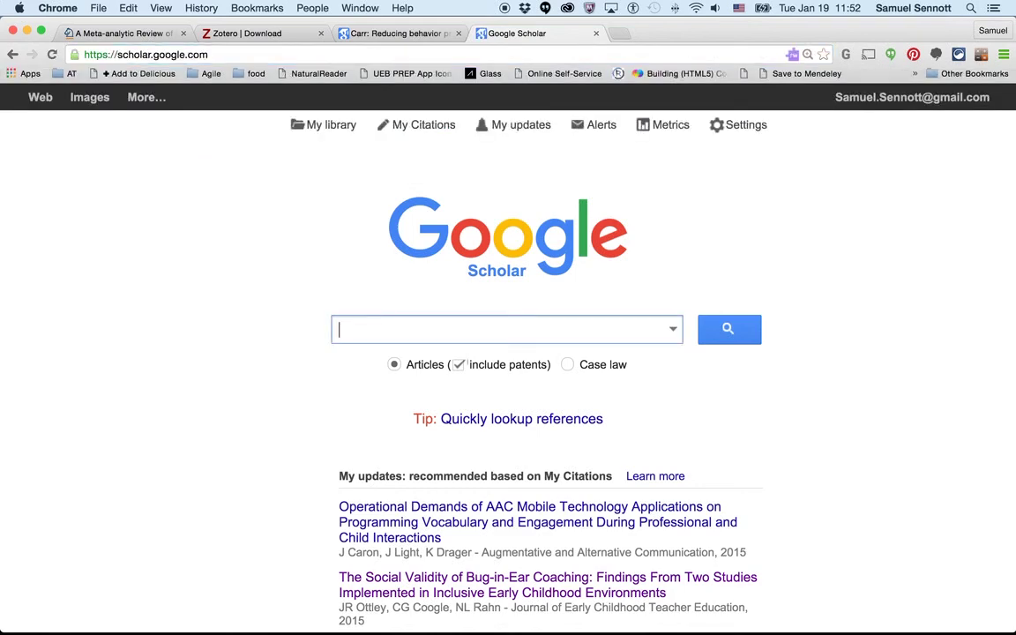
key(super+Tab)
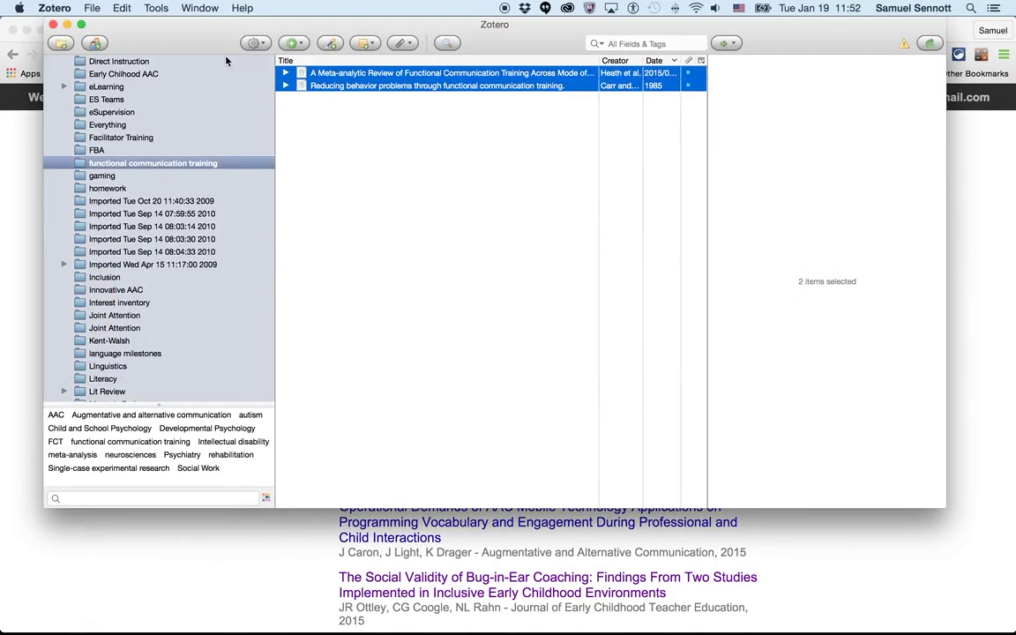